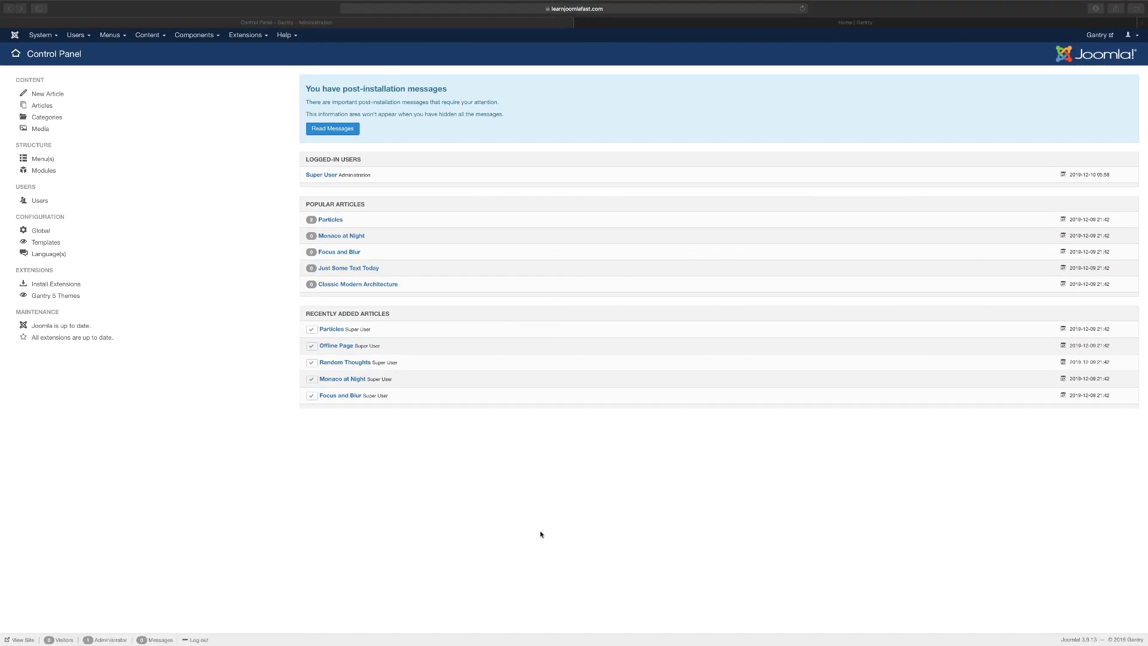
Examine the Helium demo site's Features, Pages, Layouts and Styles submenus and its home page content down to the footer.
{"action": "left_click", "coordinate": [817, 22]}
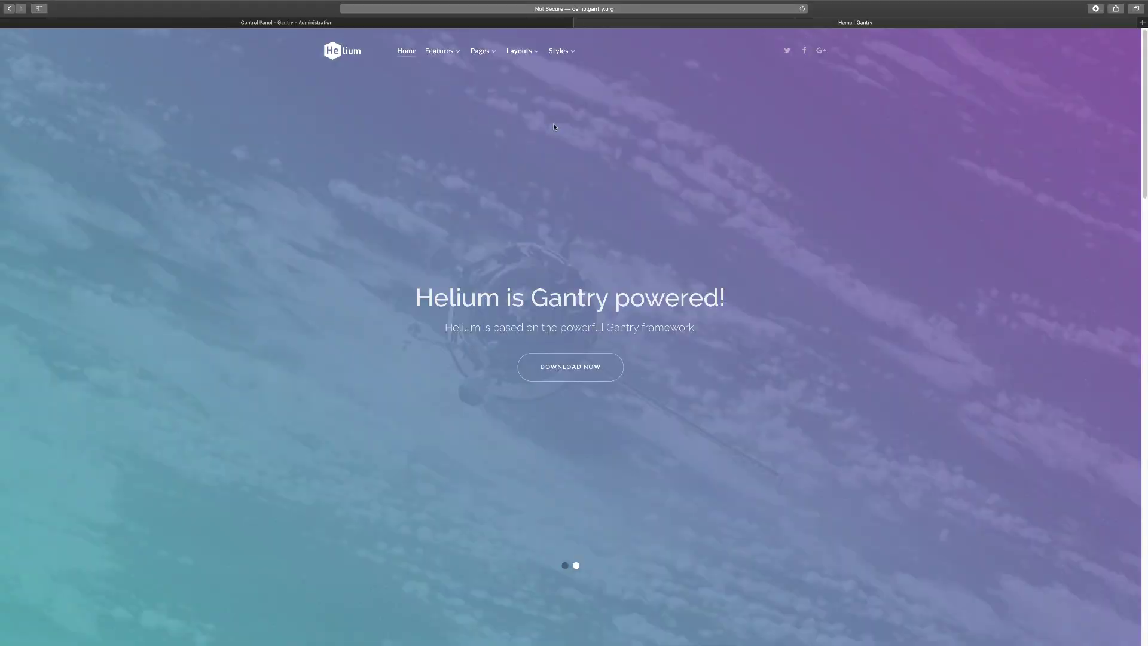
{"action": "mouse_move", "coordinate": [452, 55]}
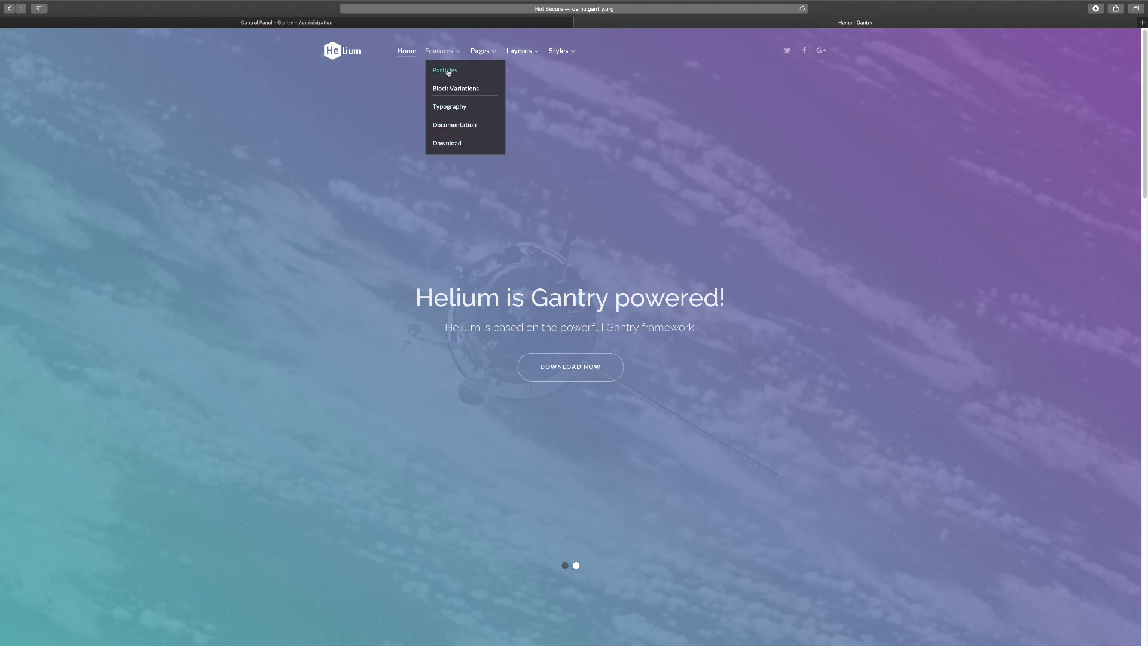
{"action": "mouse_move", "coordinate": [489, 53]}
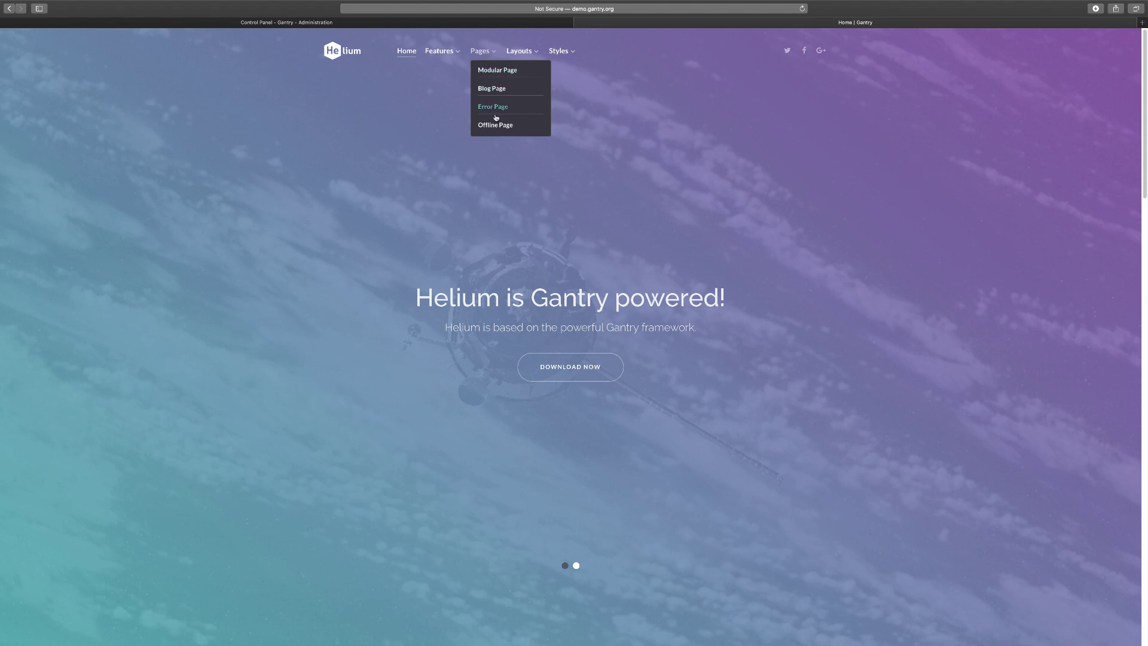
{"action": "mouse_move", "coordinate": [526, 55]}
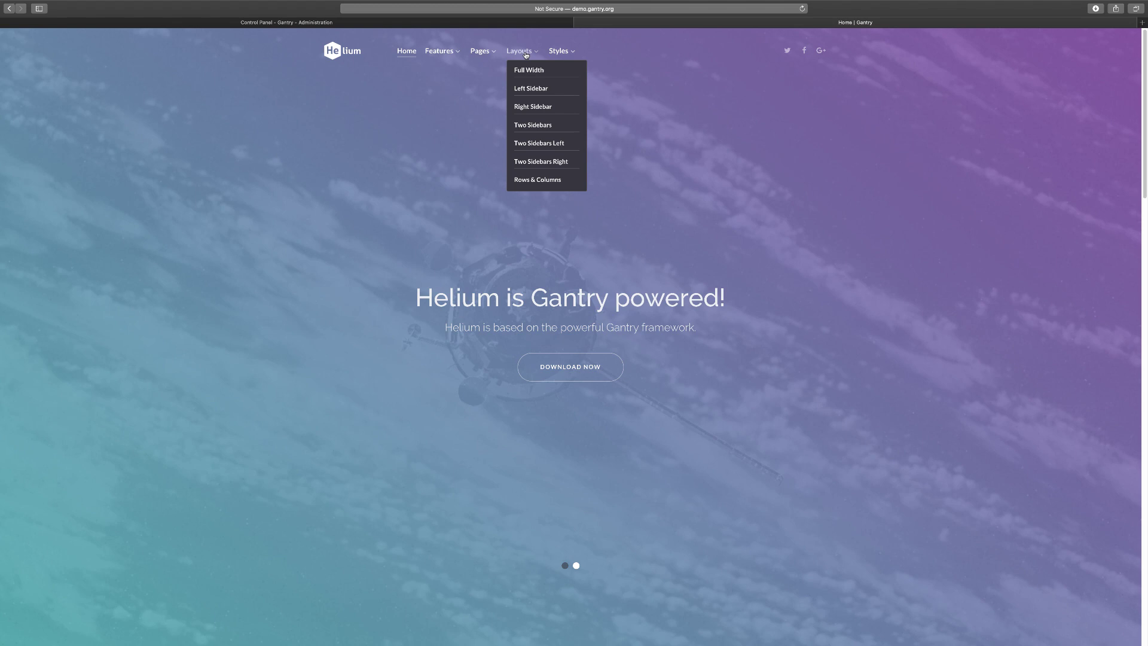
{"action": "mouse_move", "coordinate": [570, 54]}
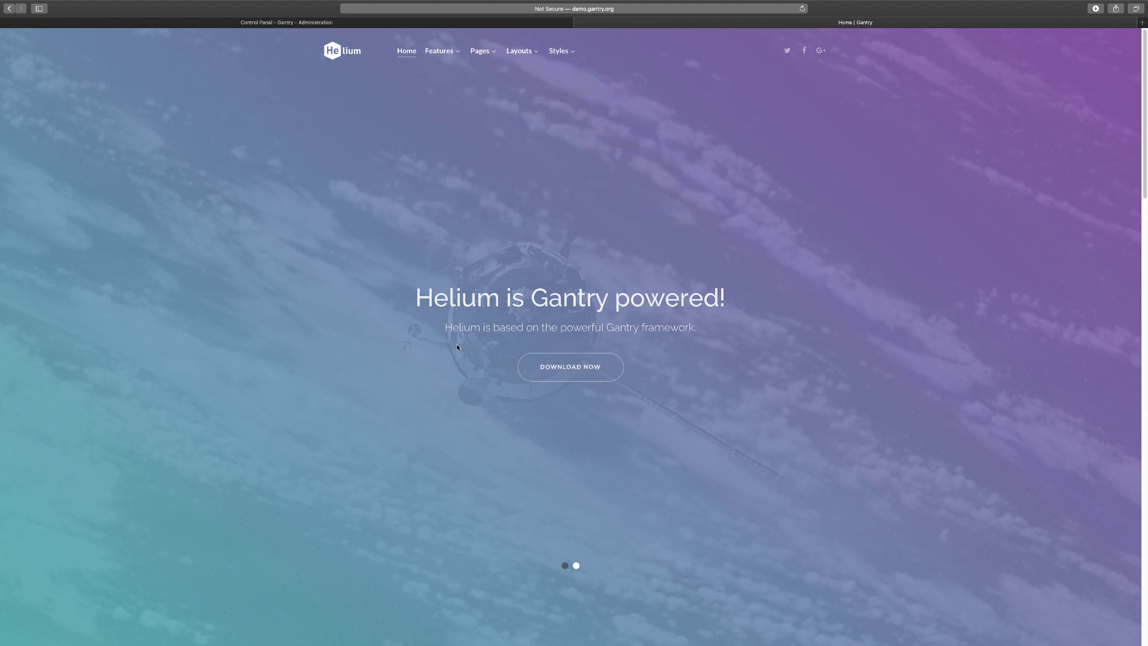
{"action": "scroll", "coordinate": [457, 347], "scroll_direction": "down", "scroll_amount": 6}
{"action": "scroll", "coordinate": [458, 347], "scroll_direction": "down", "scroll_amount": 10}
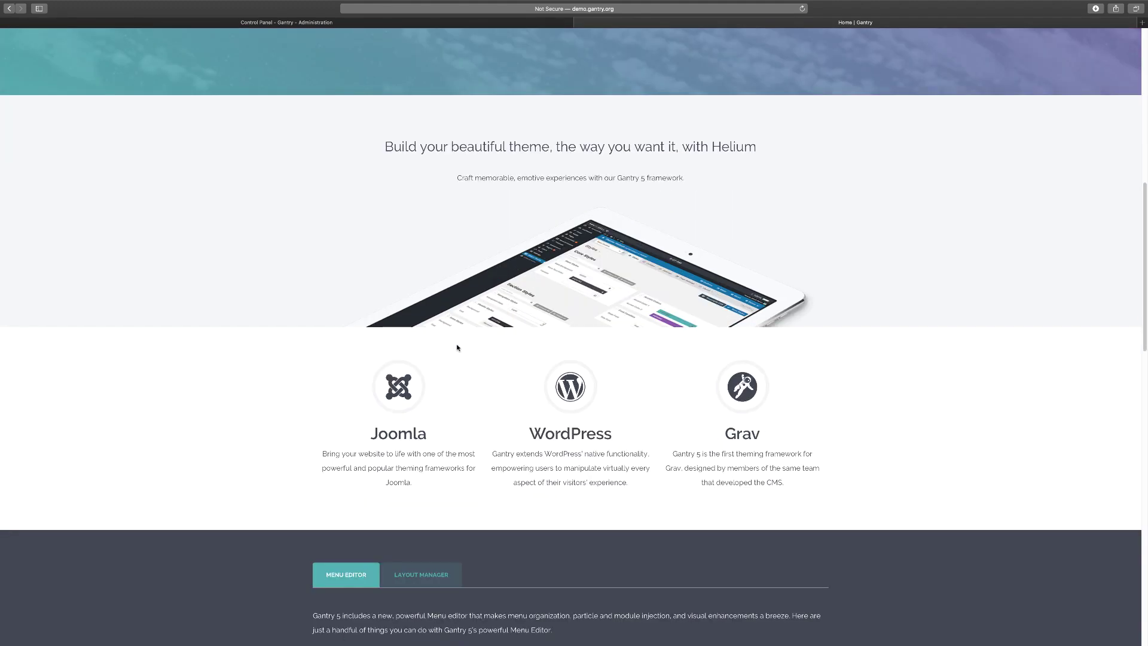
{"action": "scroll", "coordinate": [457, 347], "scroll_direction": "down", "scroll_amount": 8}
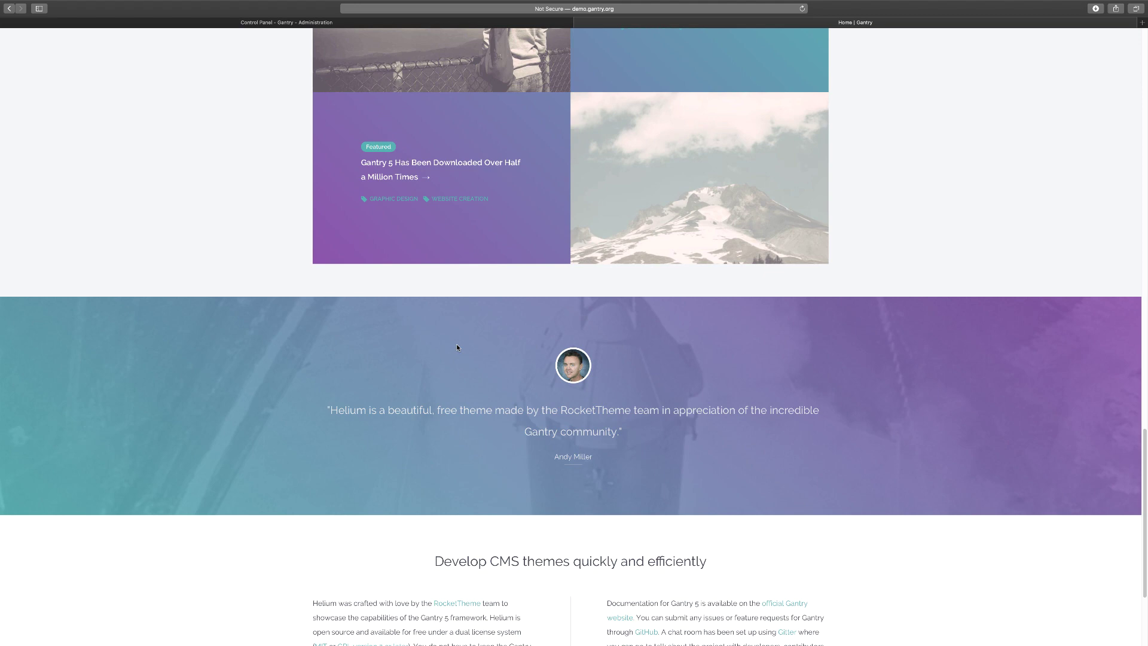
{"action": "scroll", "coordinate": [456, 347], "scroll_direction": "down", "scroll_amount": 3}
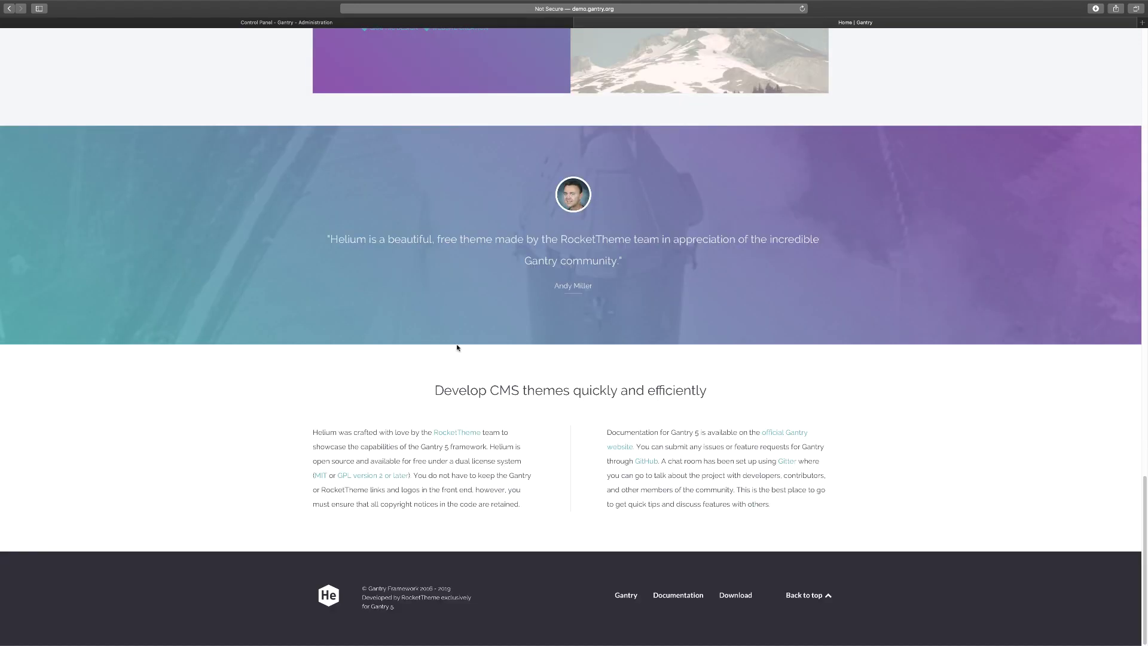
{"action": "scroll", "coordinate": [457, 347], "scroll_direction": "up", "scroll_amount": 20}
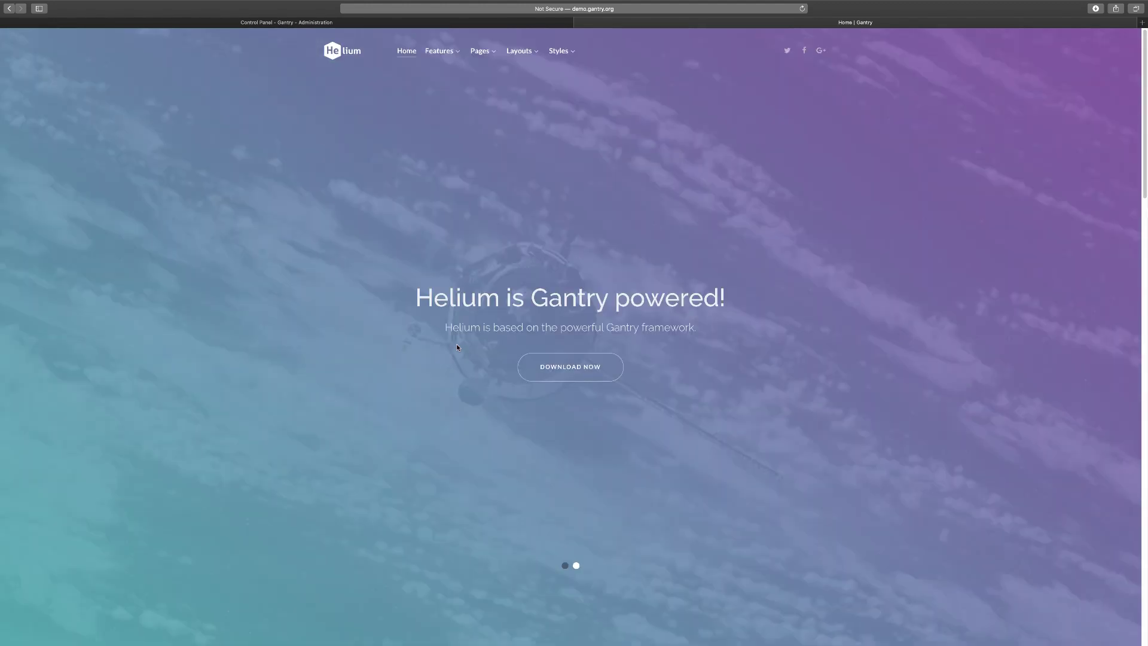
Return to the Joomla administration and open the list of site template styles.
{"action": "left_click", "coordinate": [353, 24]}
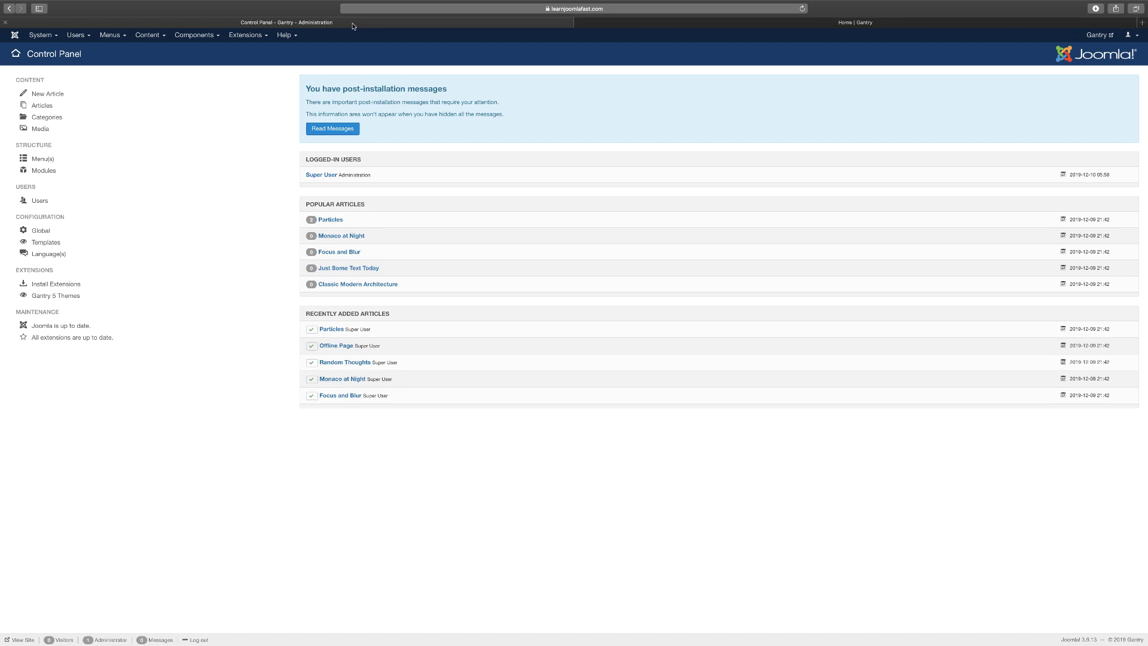
{"action": "left_click", "coordinate": [611, 24]}
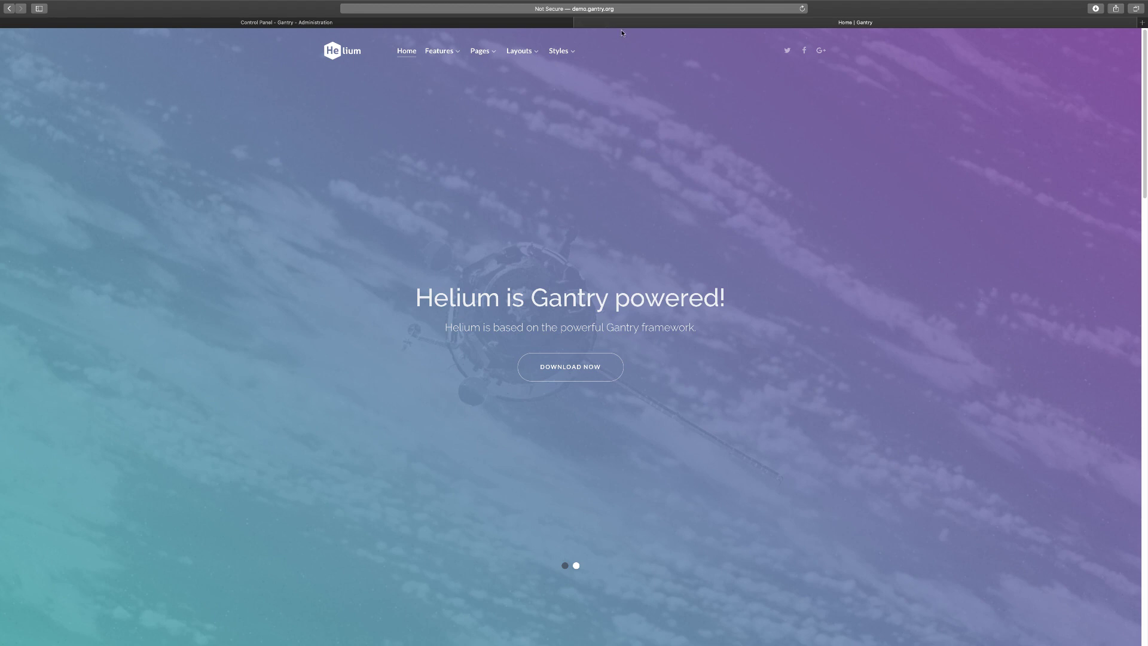
{"action": "left_click", "coordinate": [352, 25]}
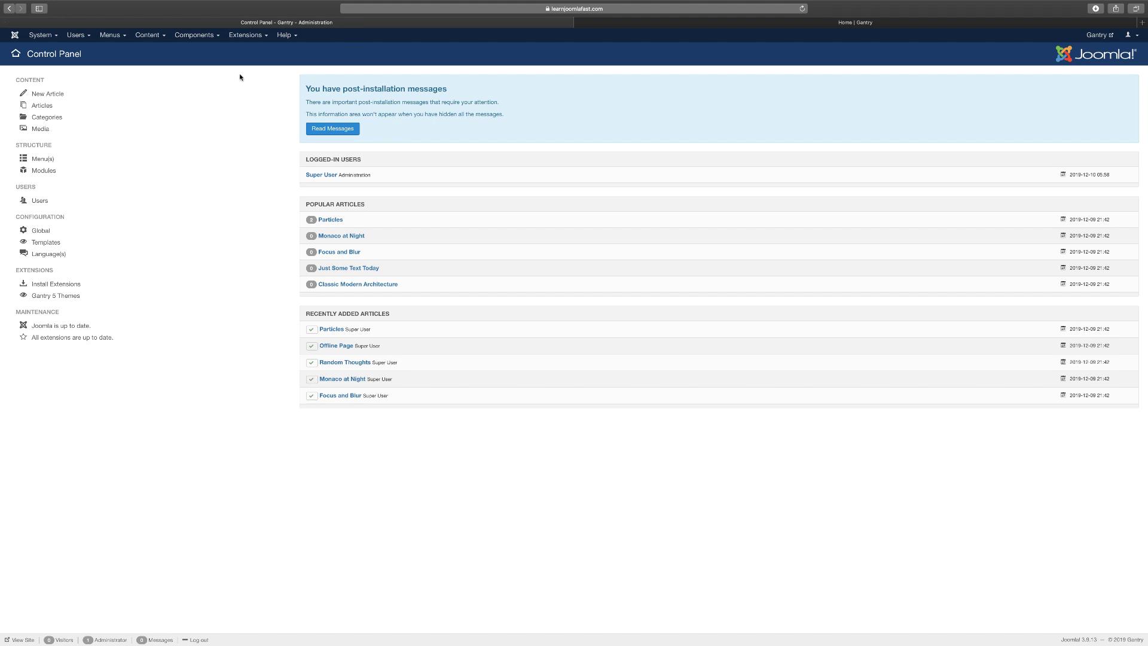
{"action": "left_click", "coordinate": [195, 38]}
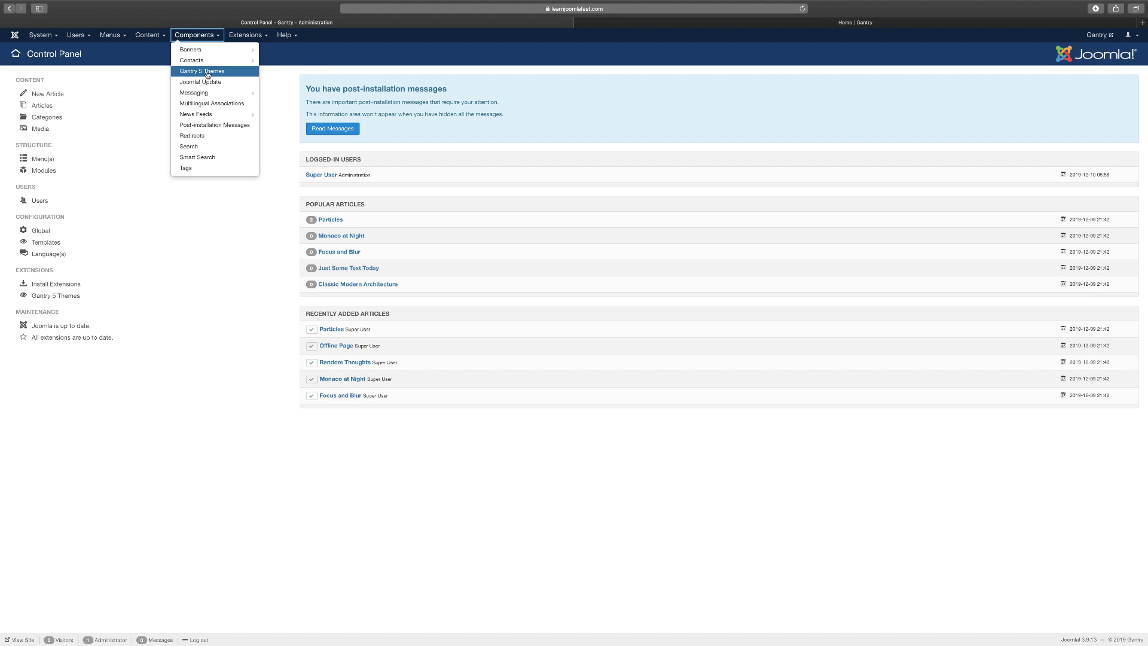
{"action": "left_click", "coordinate": [259, 38]}
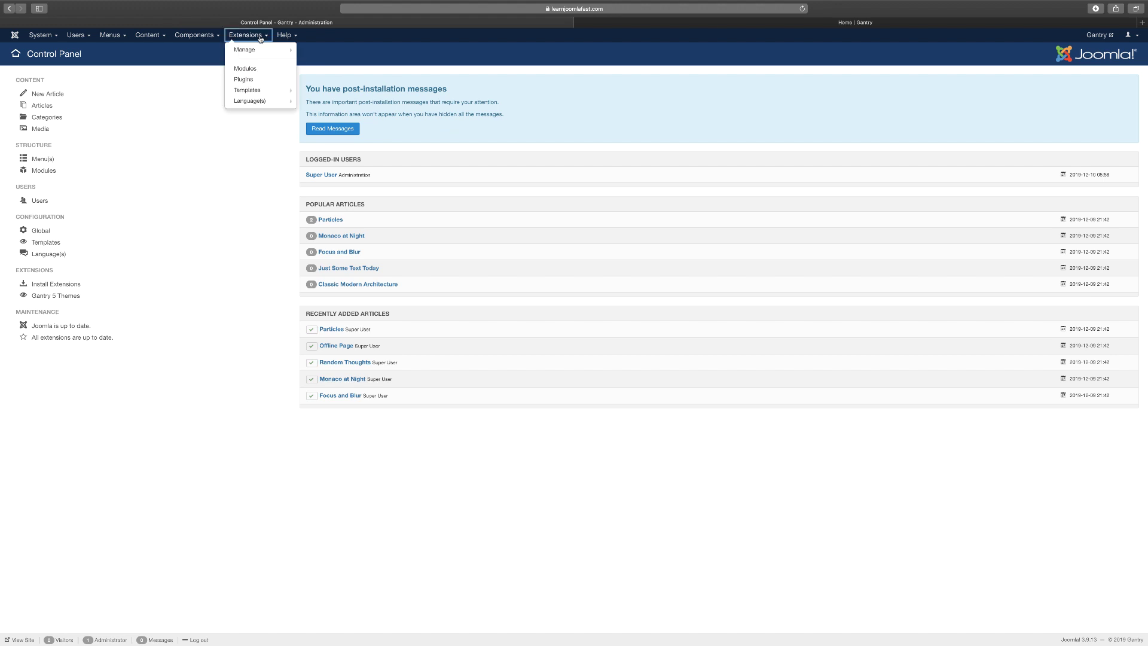
{"action": "mouse_move", "coordinate": [268, 94]}
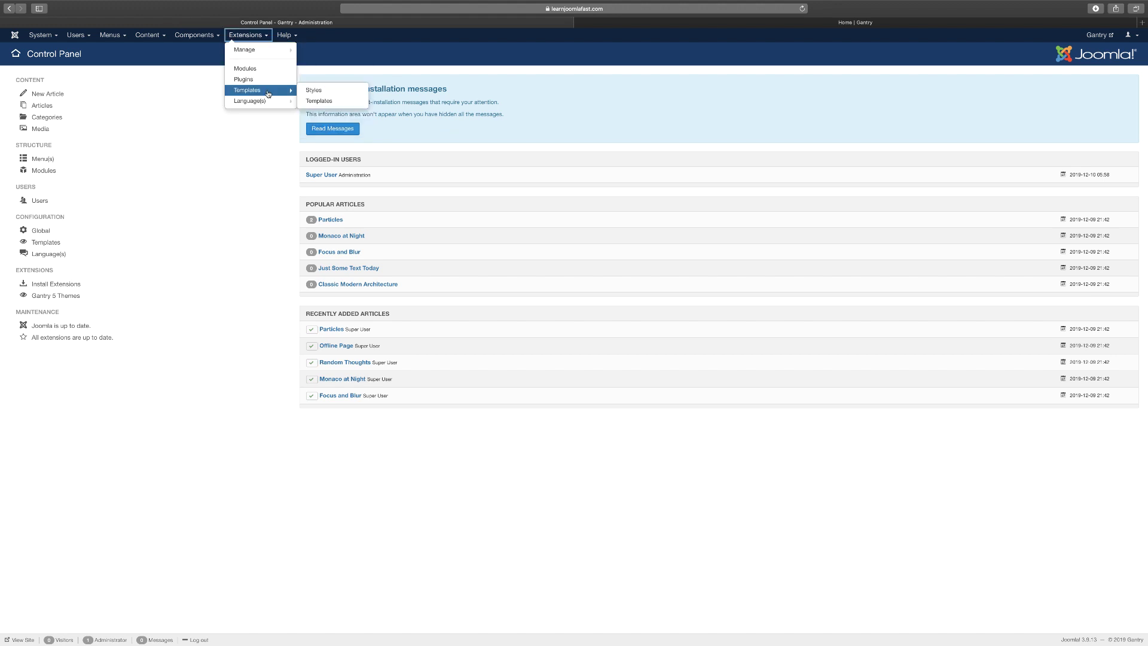
{"action": "left_click", "coordinate": [314, 90]}
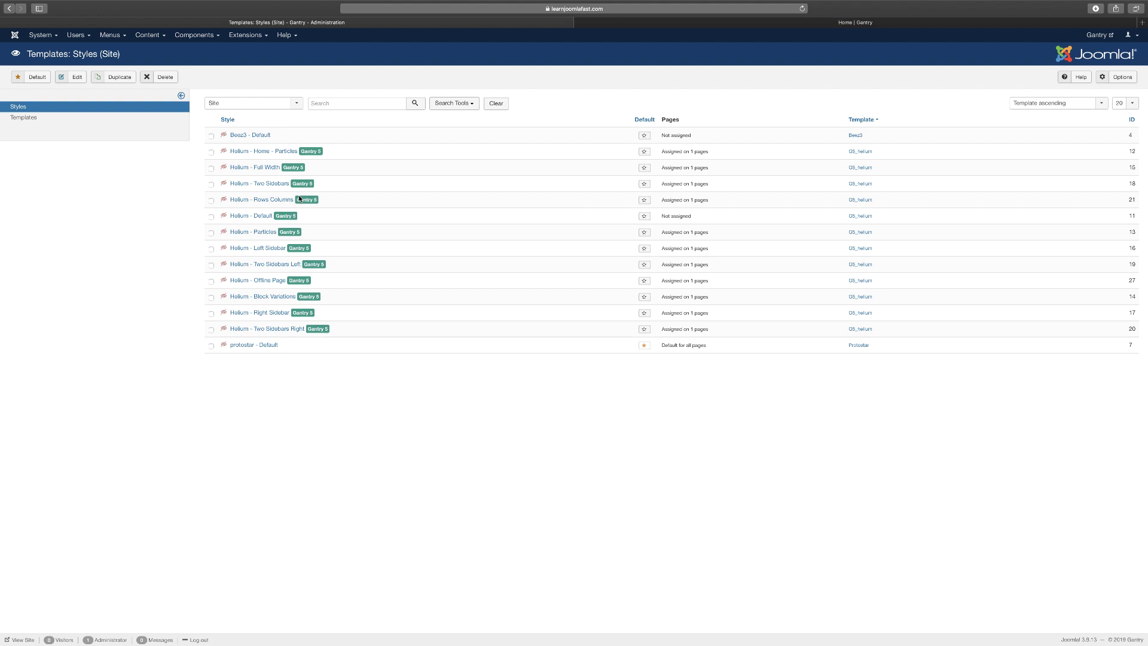
On the Helium demo site, view the Full Width, Left Sidebar and Right Sidebar layout examples.
{"action": "left_click", "coordinate": [688, 25]}
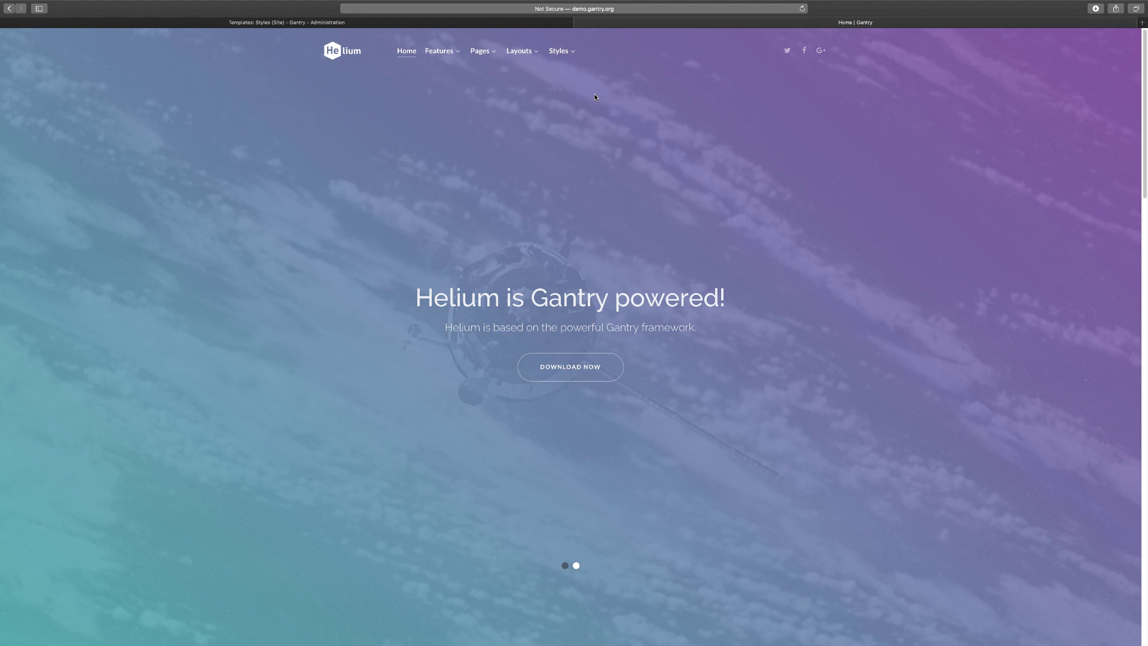
{"action": "mouse_move", "coordinate": [520, 51]}
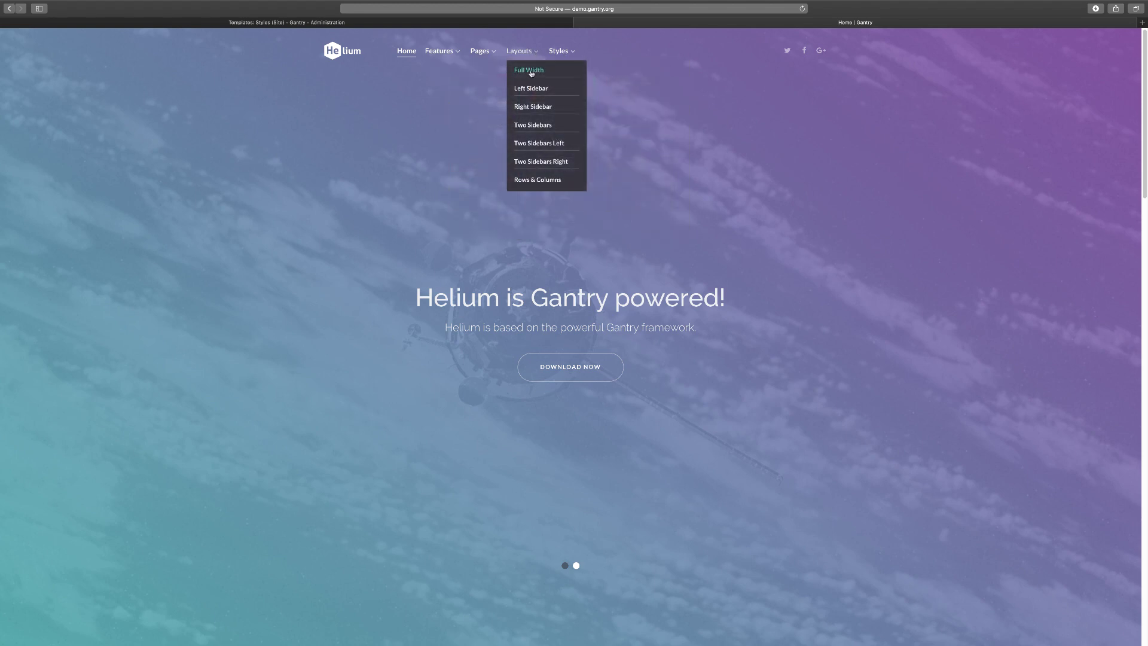
{"action": "left_click", "coordinate": [531, 73]}
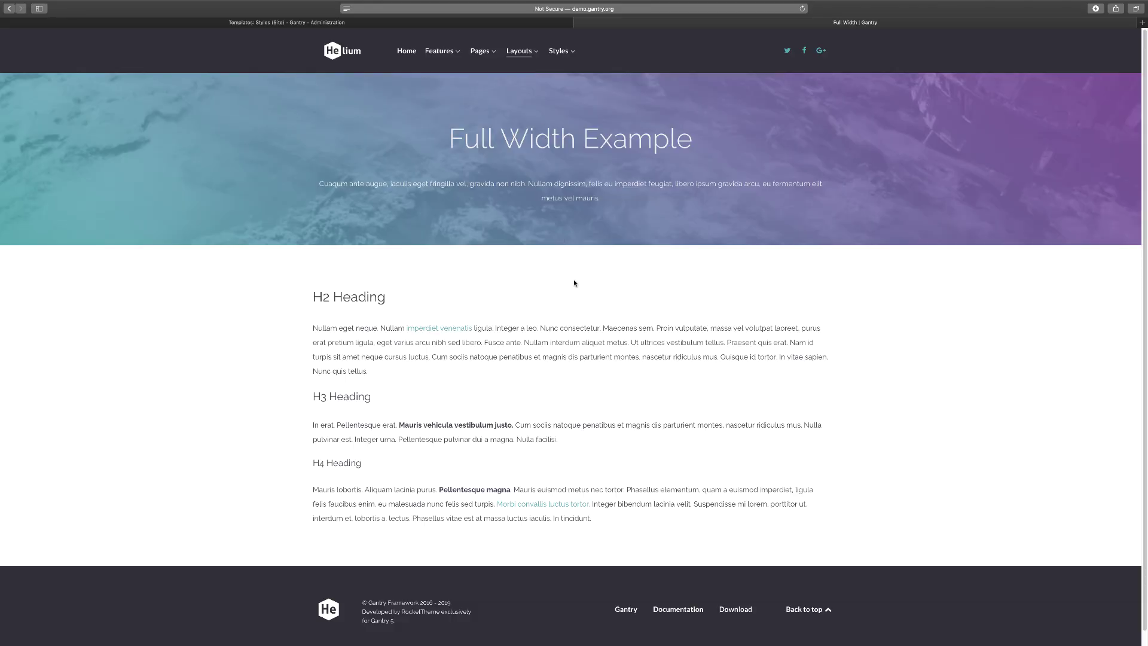
{"action": "scroll", "coordinate": [804, 402], "scroll_direction": "down", "scroll_amount": 1}
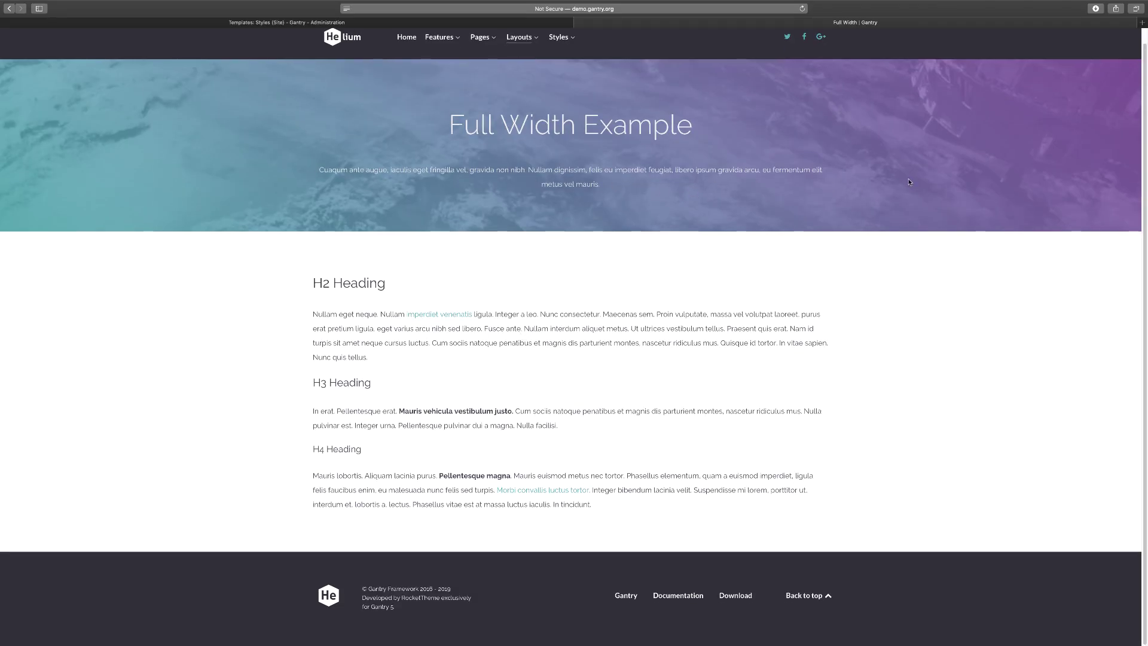
{"action": "mouse_move", "coordinate": [519, 44]}
{"action": "left_click", "coordinate": [526, 75]}
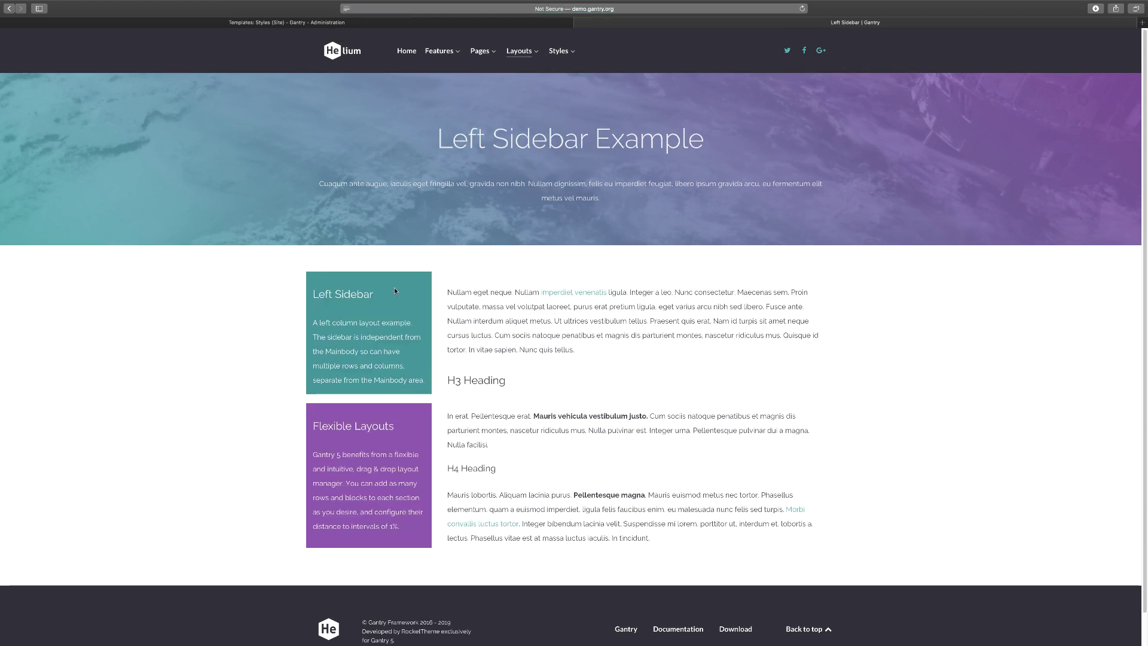
{"action": "mouse_move", "coordinate": [525, 43]}
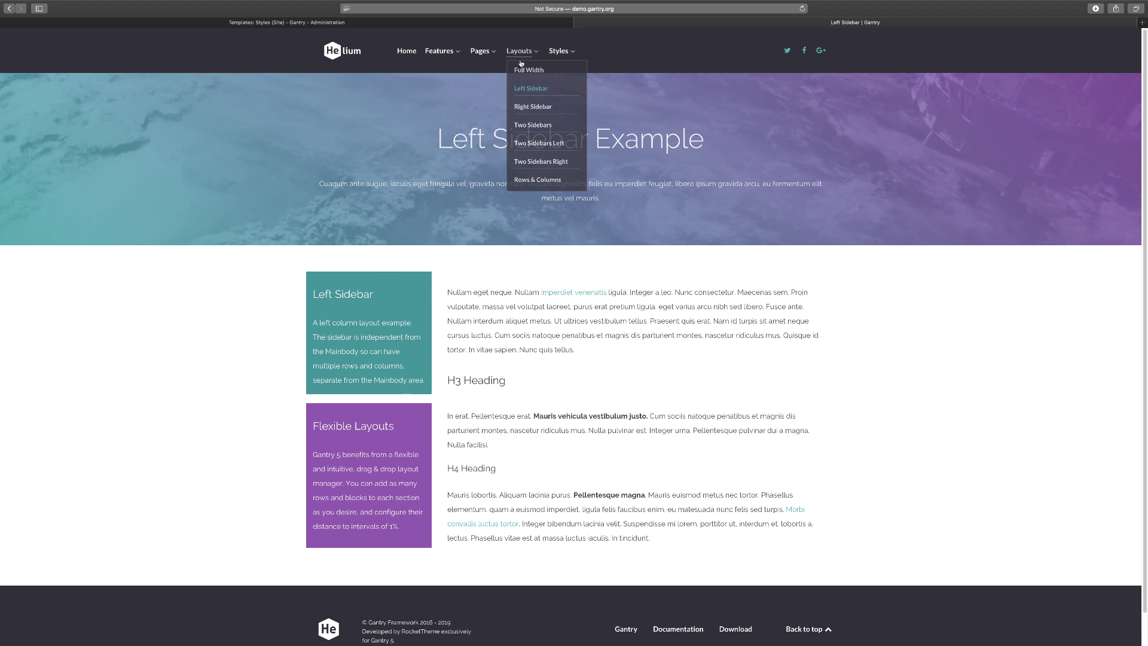
{"action": "left_click", "coordinate": [526, 109]}
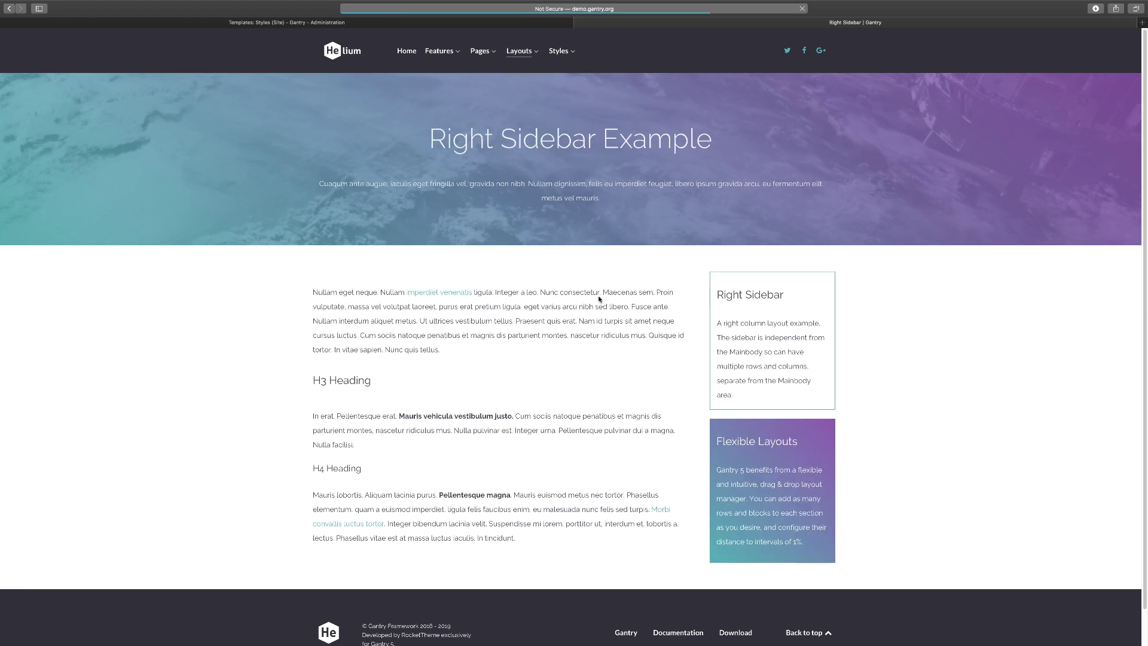
Examine the demo's Rows & Columns layout example, including its equal-width, different-width and sidebar blocks.
{"action": "mouse_move", "coordinate": [532, 49]}
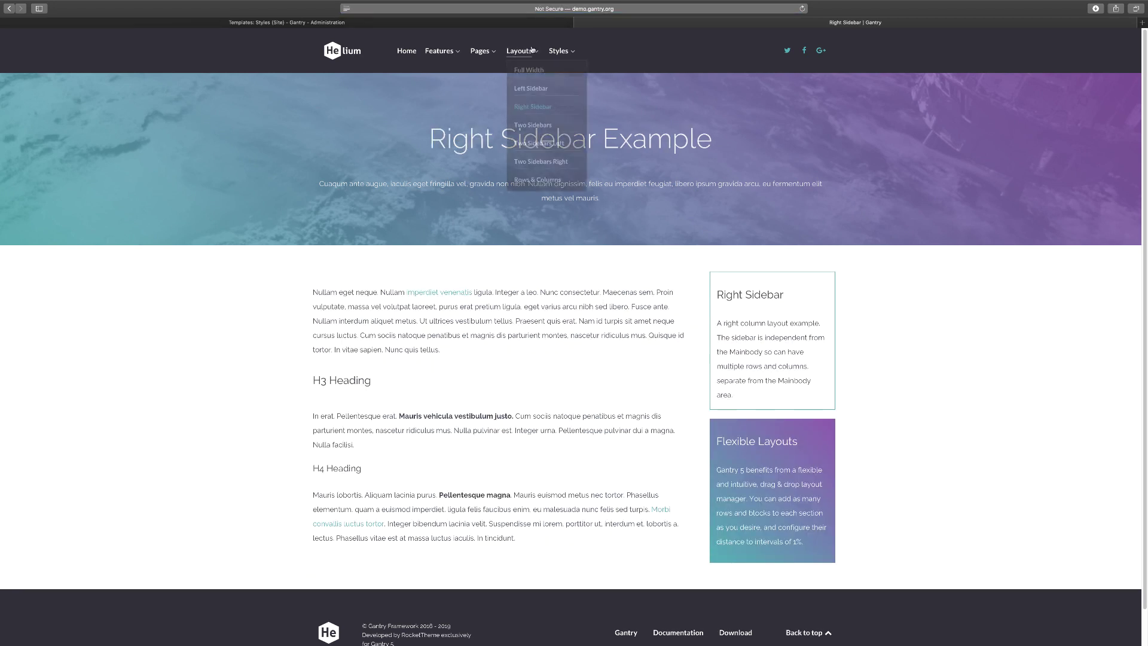
{"action": "left_click", "coordinate": [537, 179]}
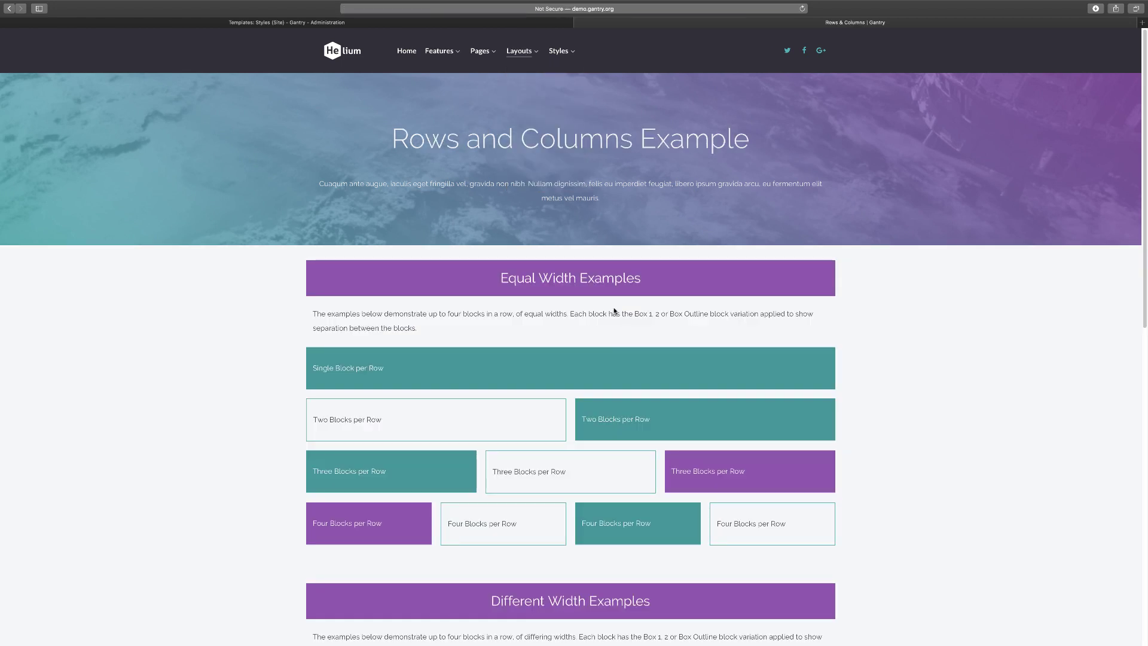
{"action": "scroll", "coordinate": [614, 311], "scroll_direction": "down", "scroll_amount": 3}
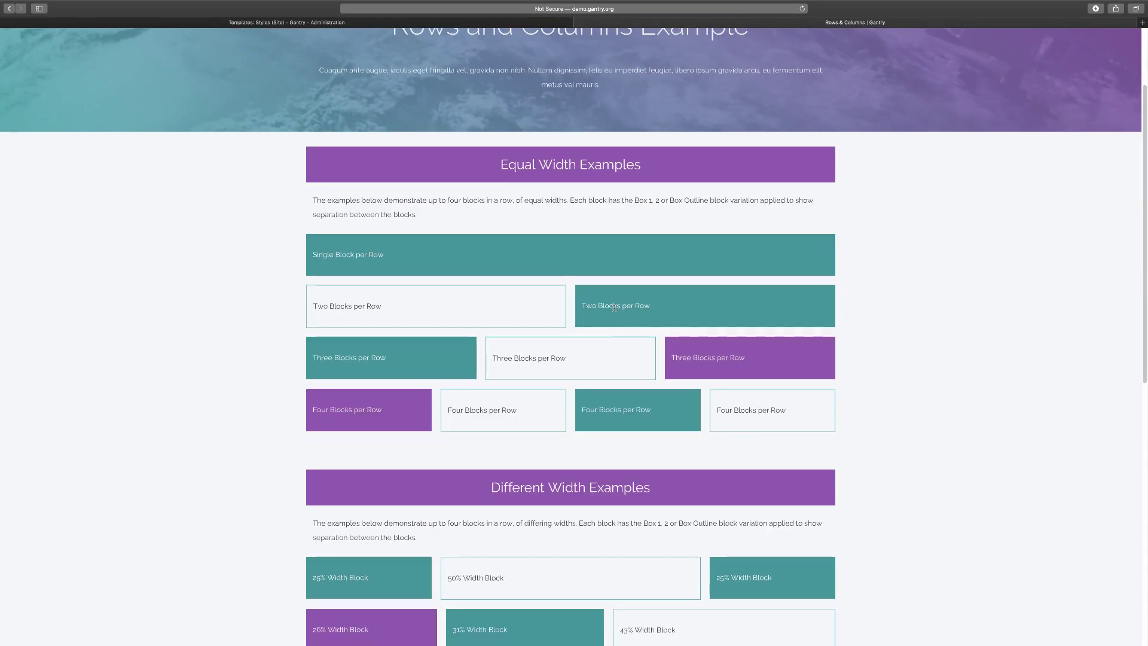
{"action": "scroll", "coordinate": [614, 307], "scroll_direction": "down", "scroll_amount": 3}
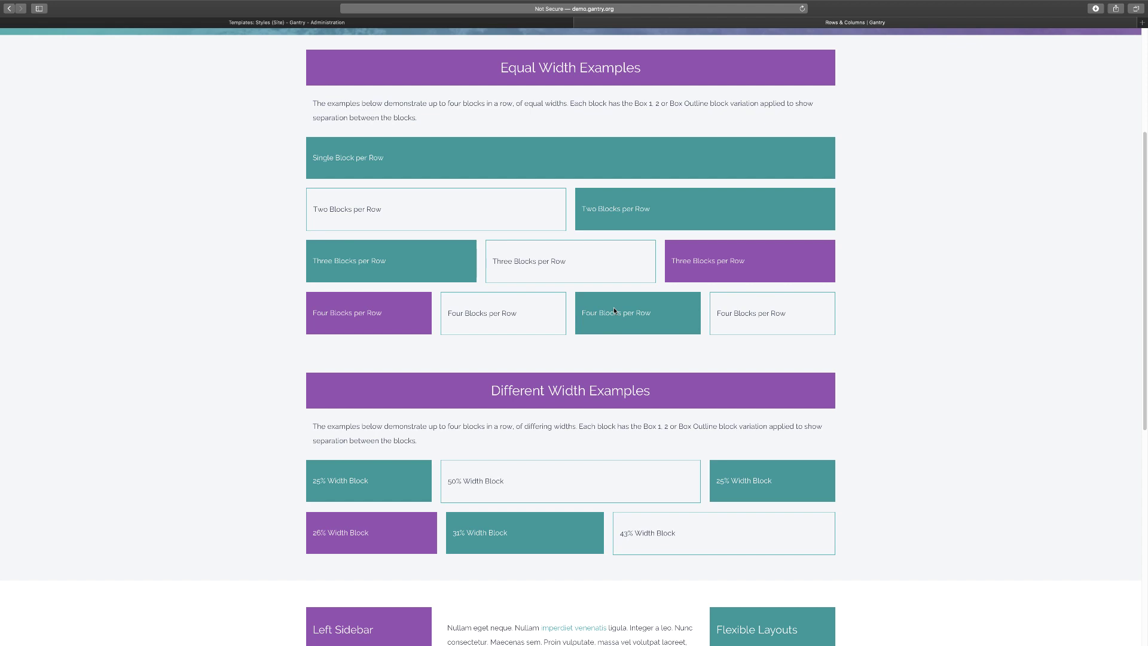
{"action": "scroll", "coordinate": [614, 307], "scroll_direction": "down", "scroll_amount": 3}
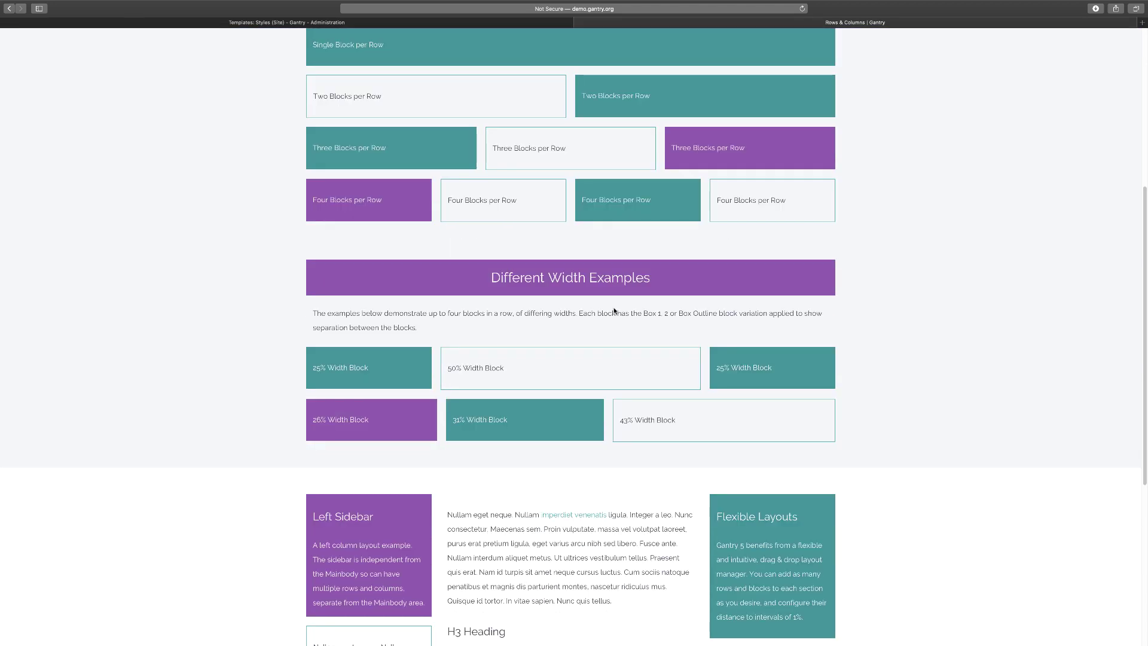
{"action": "scroll", "coordinate": [614, 310], "scroll_direction": "down", "scroll_amount": 4}
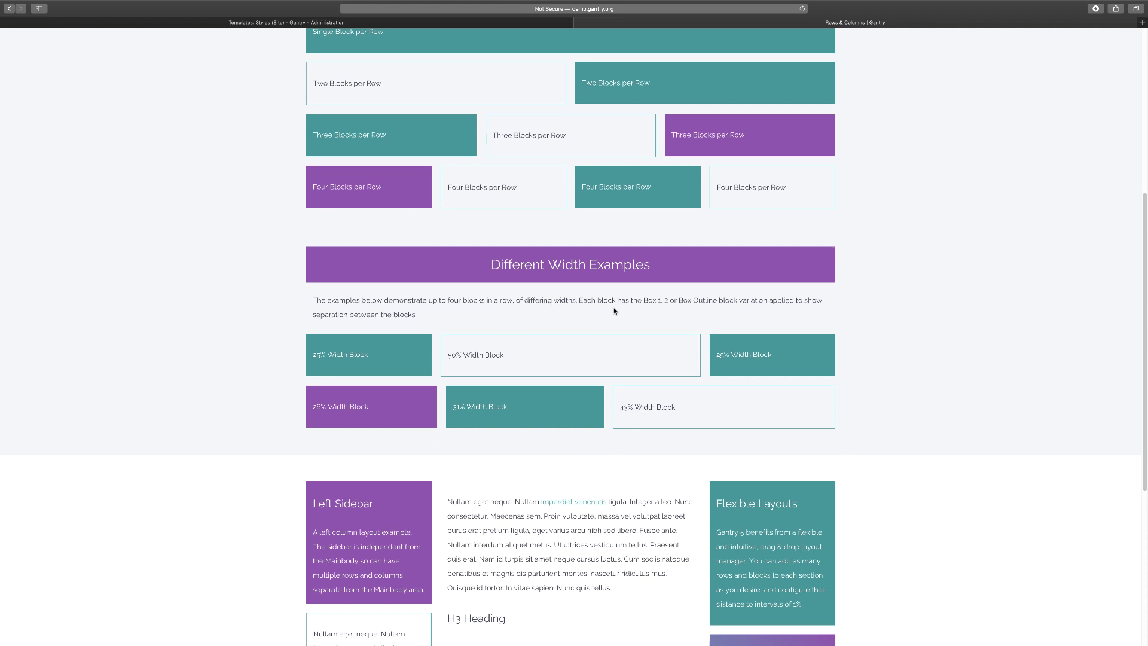
{"action": "scroll", "coordinate": [615, 311], "scroll_direction": "down", "scroll_amount": 2}
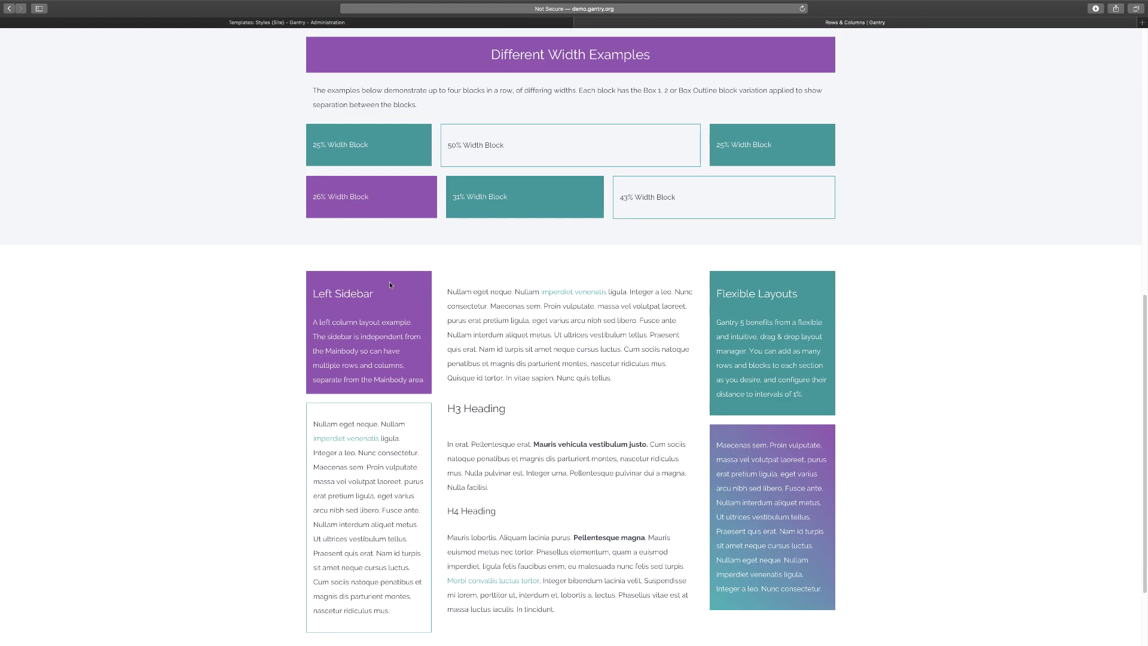
{"action": "scroll", "coordinate": [410, 289], "scroll_direction": "up", "scroll_amount": 15}
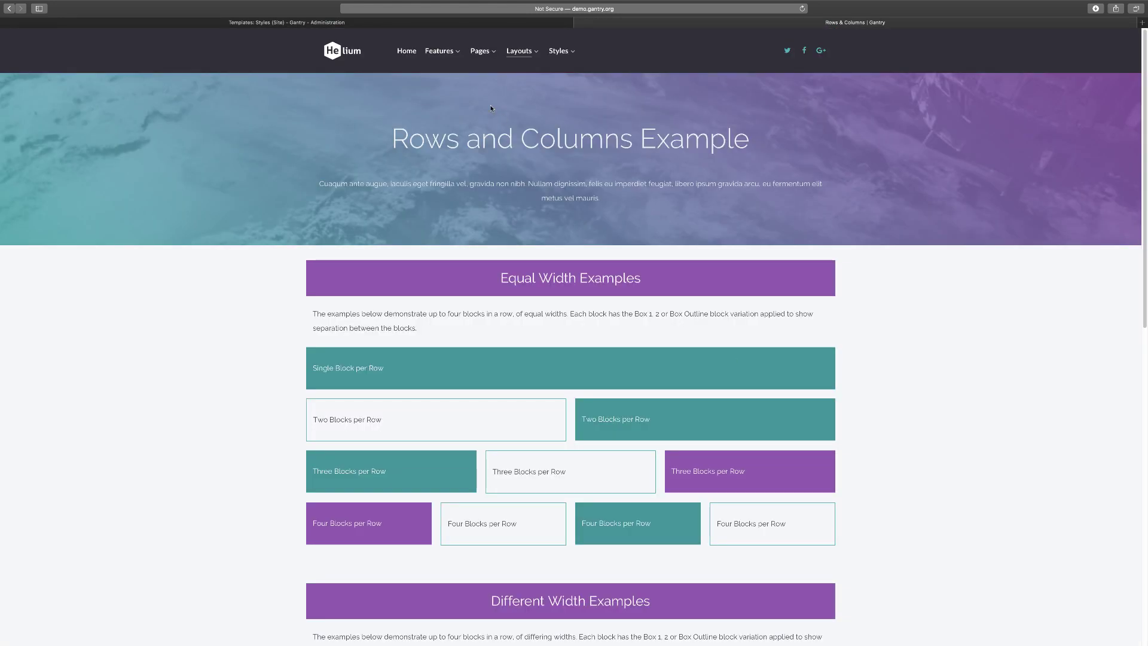
In the Joomla administration's template styles list, set Helium - Default as the default site style.
{"action": "left_click", "coordinate": [293, 23]}
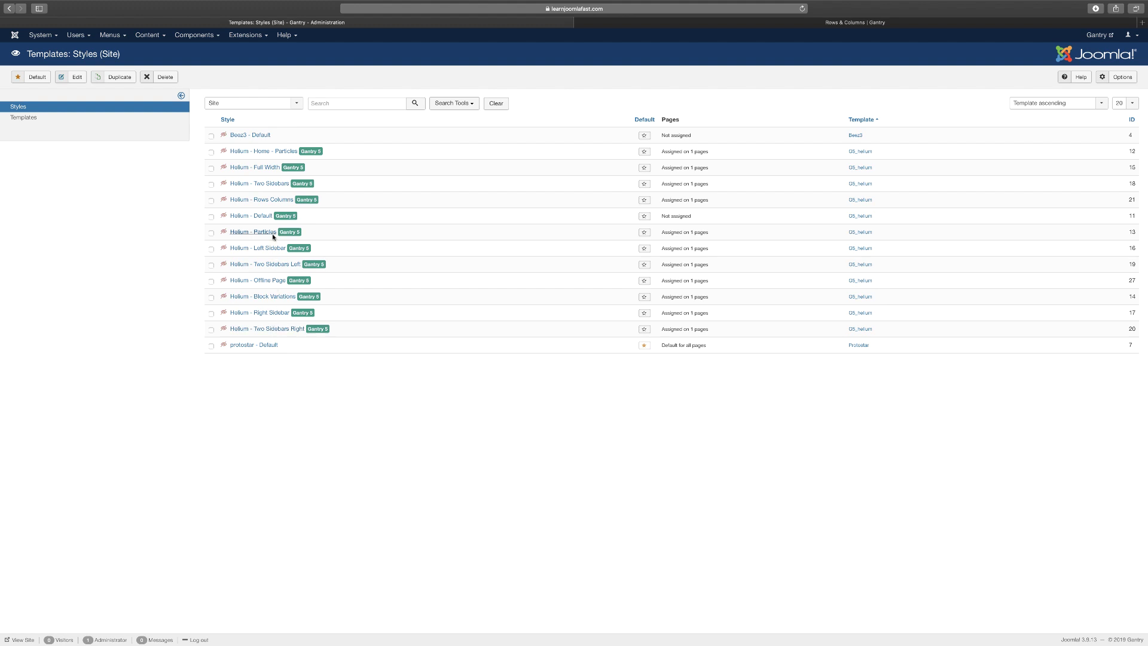
{"action": "left_click", "coordinate": [643, 219]}
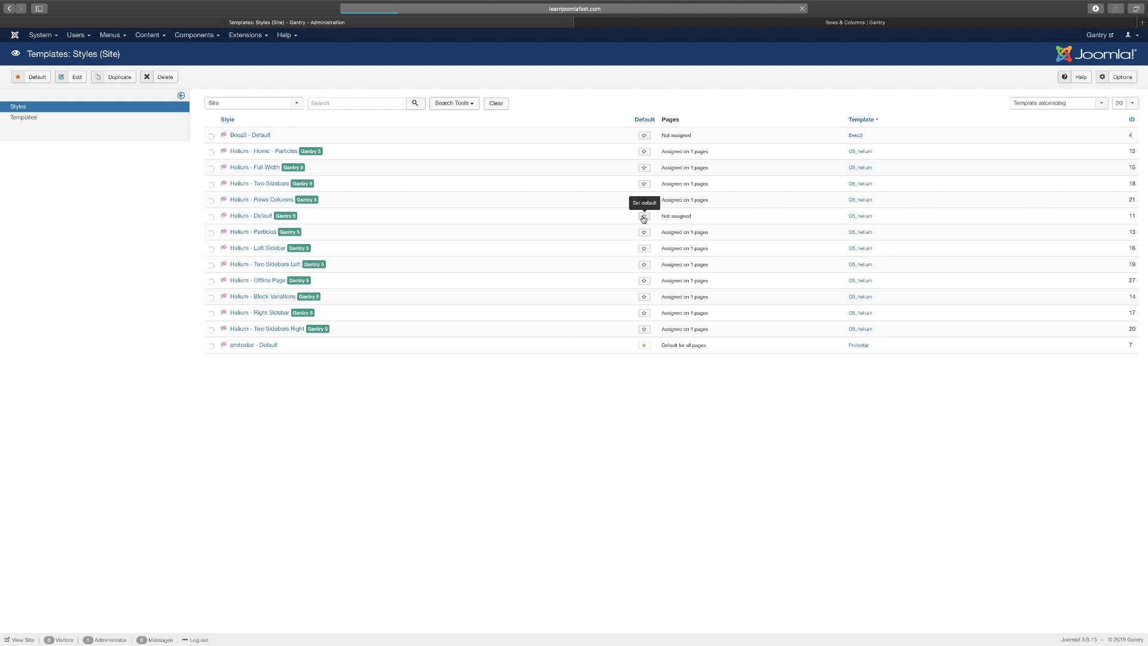
Return to the Helium demo site and open its home page.
{"action": "left_click", "coordinate": [664, 22]}
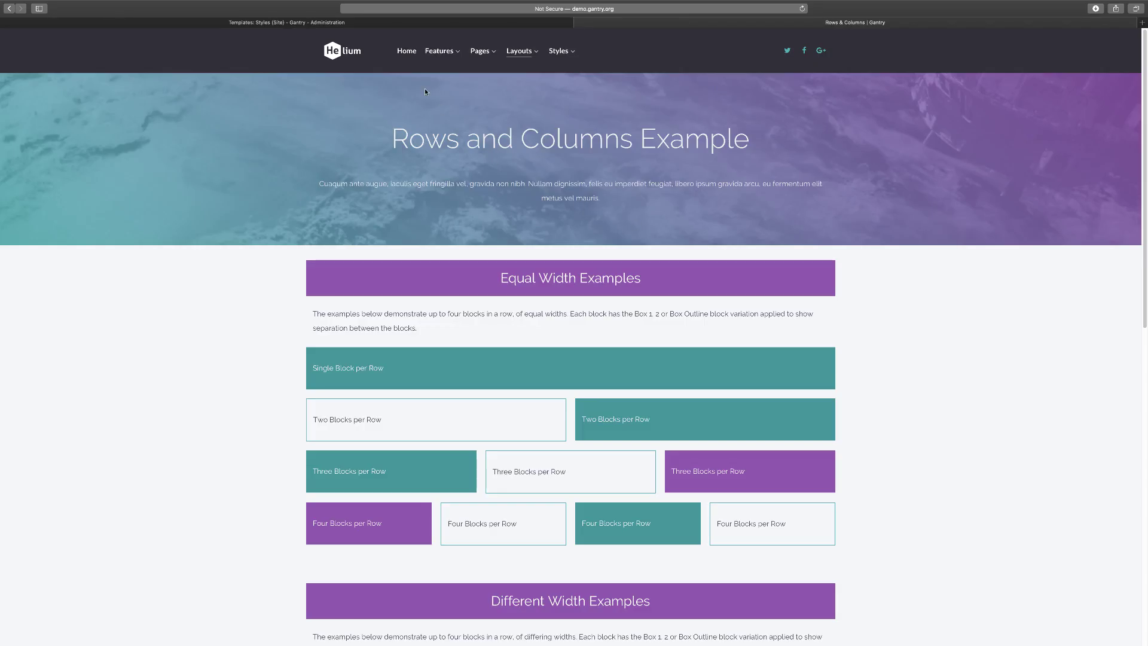
{"action": "left_click", "coordinate": [359, 55]}
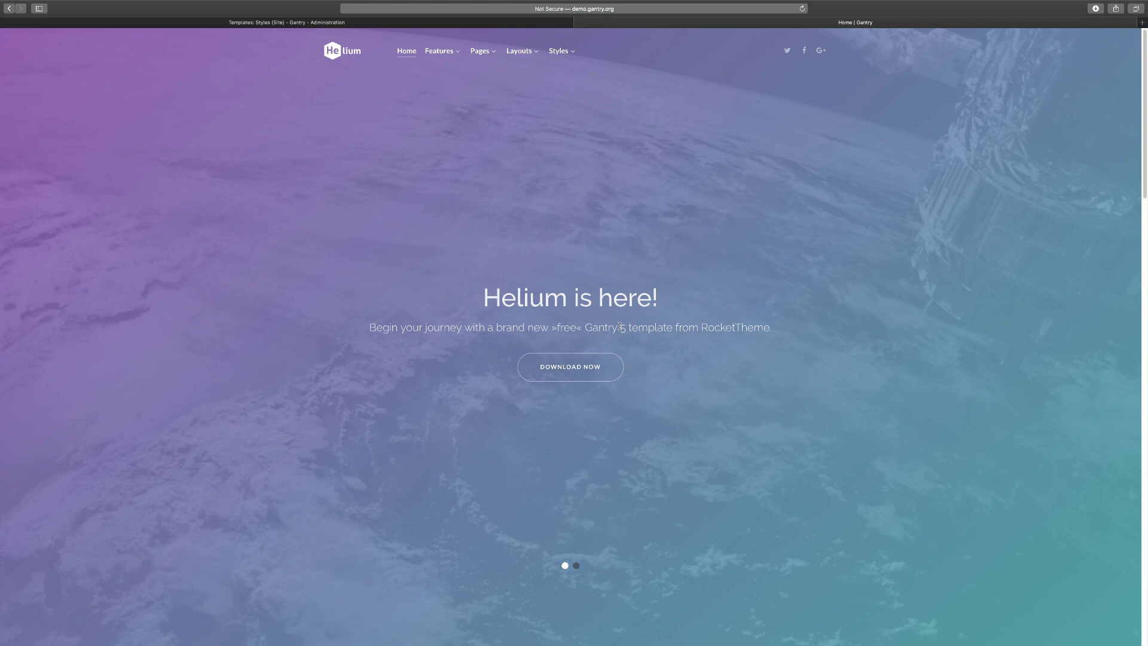
In the Joomla administration, open the Home item of the Helium Theme menu for editing.
{"action": "left_click", "coordinate": [473, 23]}
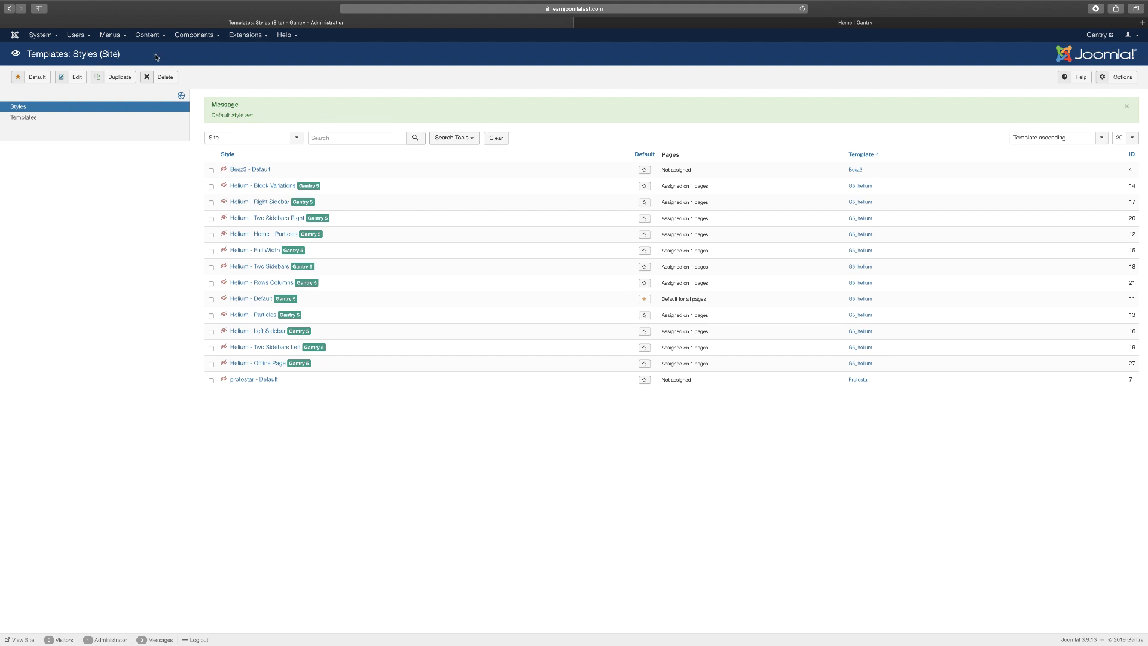
{"action": "left_click", "coordinate": [115, 37]}
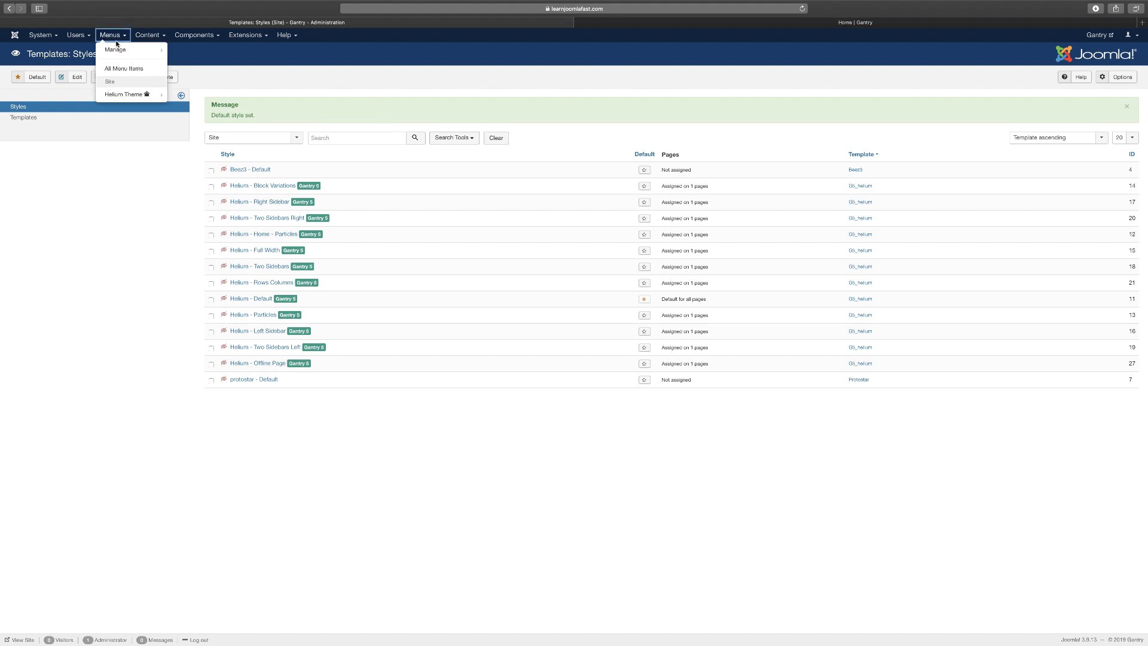
{"action": "left_click", "coordinate": [123, 95]}
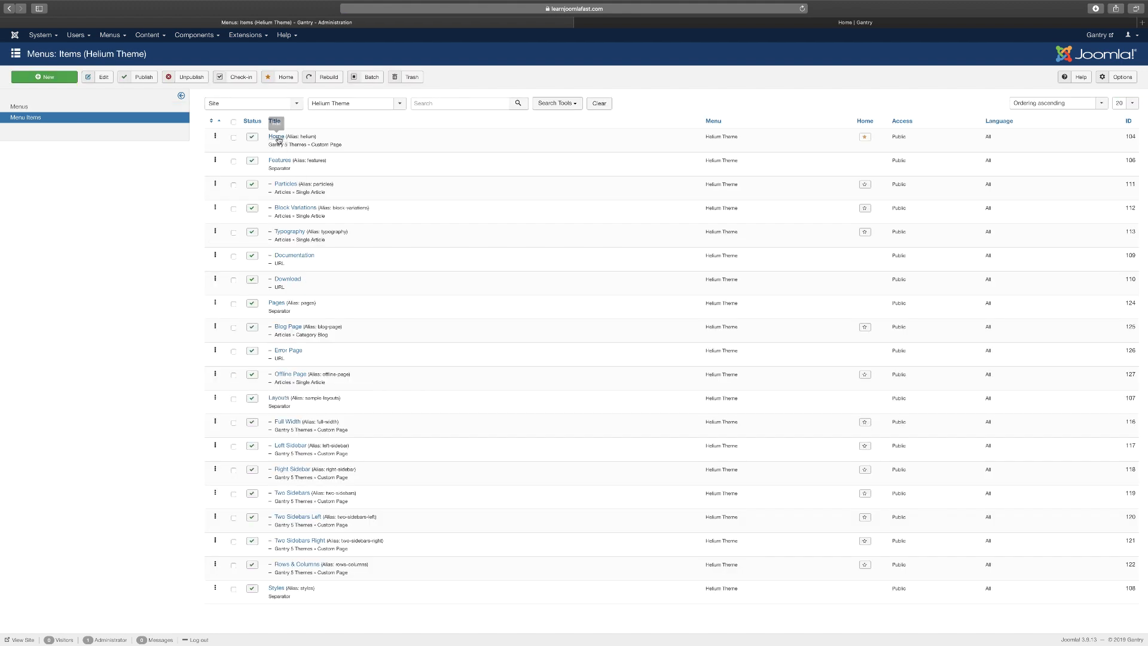
{"action": "left_click", "coordinate": [276, 137]}
{"action": "mouse_move", "coordinate": [43, 153]}
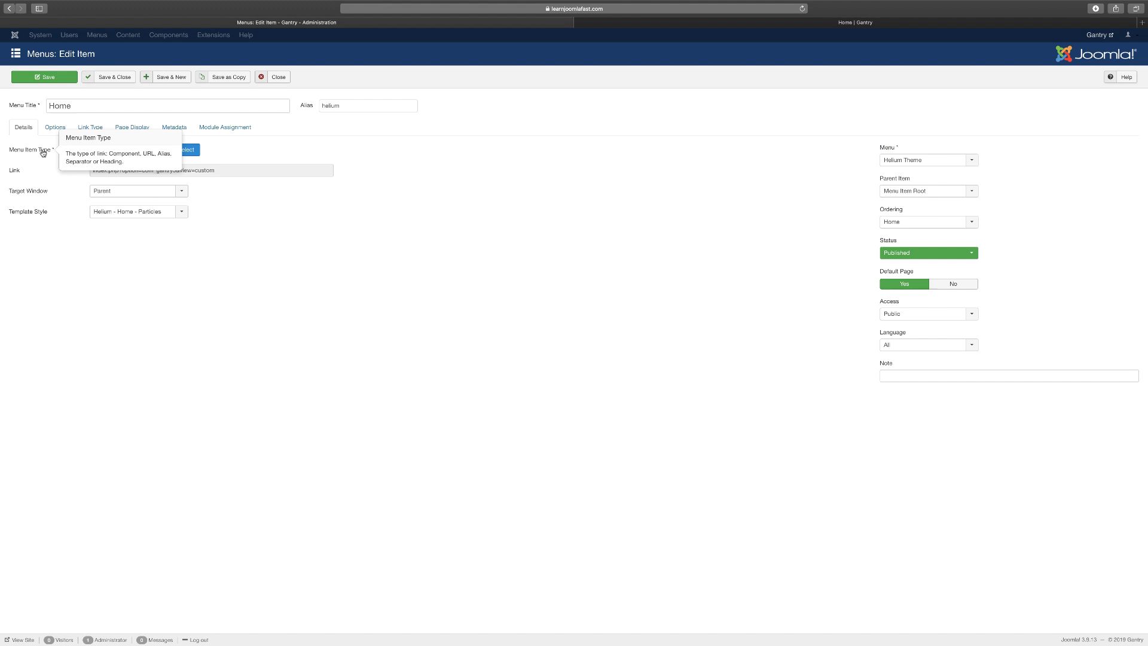
Review the menu item types available for Home alongside the demo site's layout list, and close the item without saving.
{"action": "left_click", "coordinate": [184, 150]}
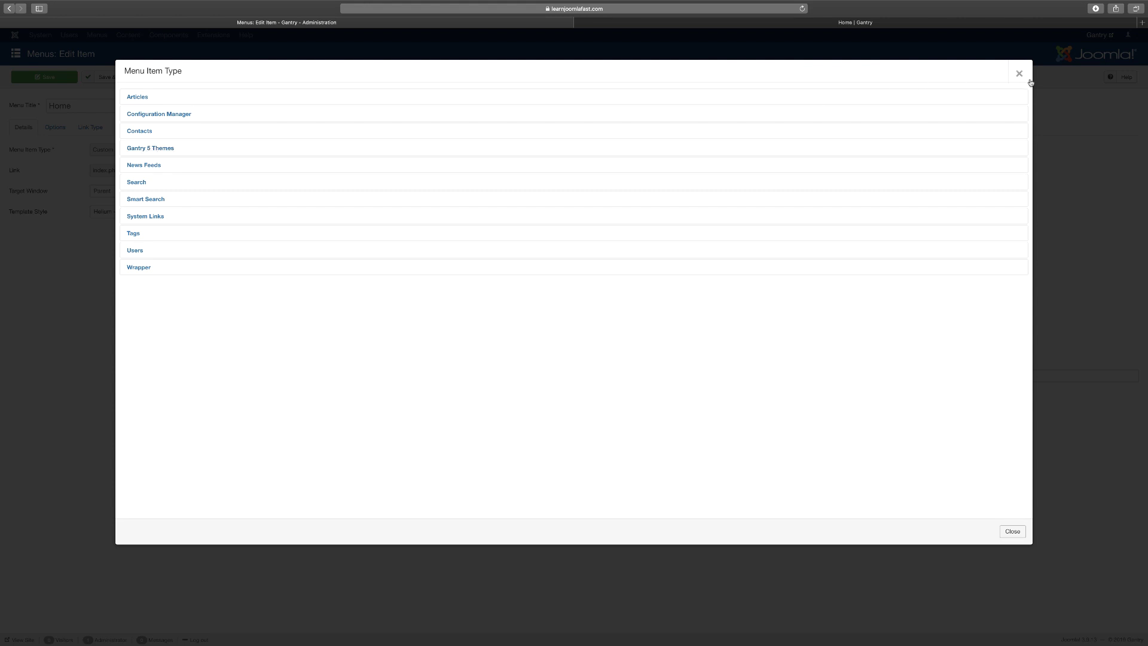
{"action": "left_click", "coordinate": [784, 22]}
{"action": "mouse_move", "coordinate": [519, 51]}
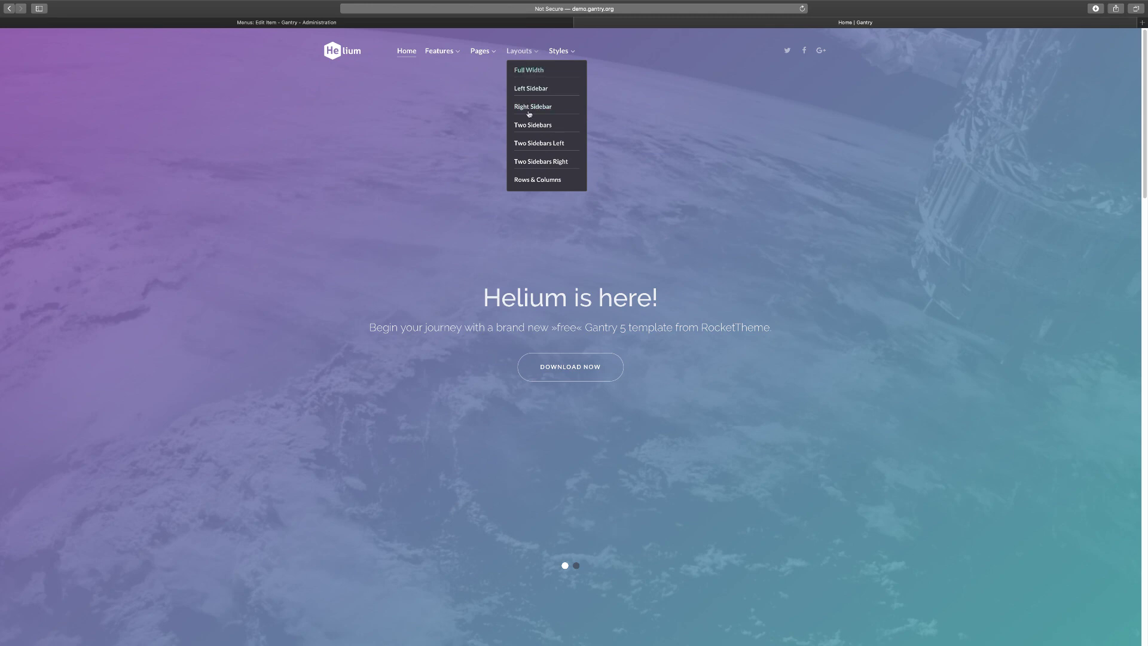
{"action": "left_click", "coordinate": [458, 23]}
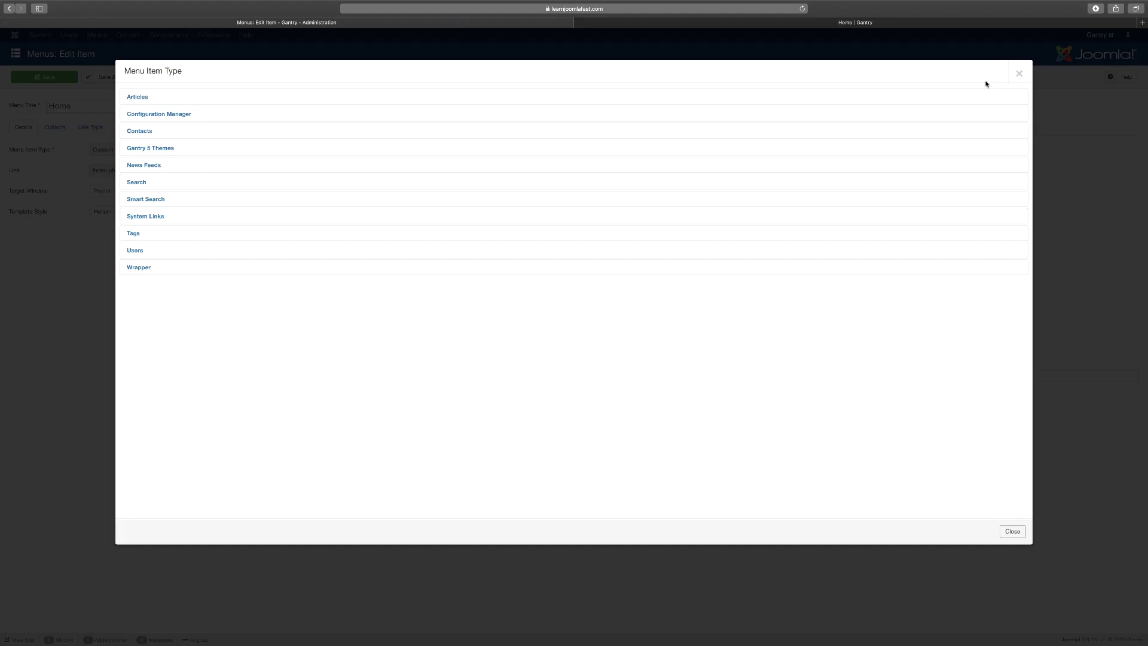
{"action": "left_click", "coordinate": [1019, 73]}
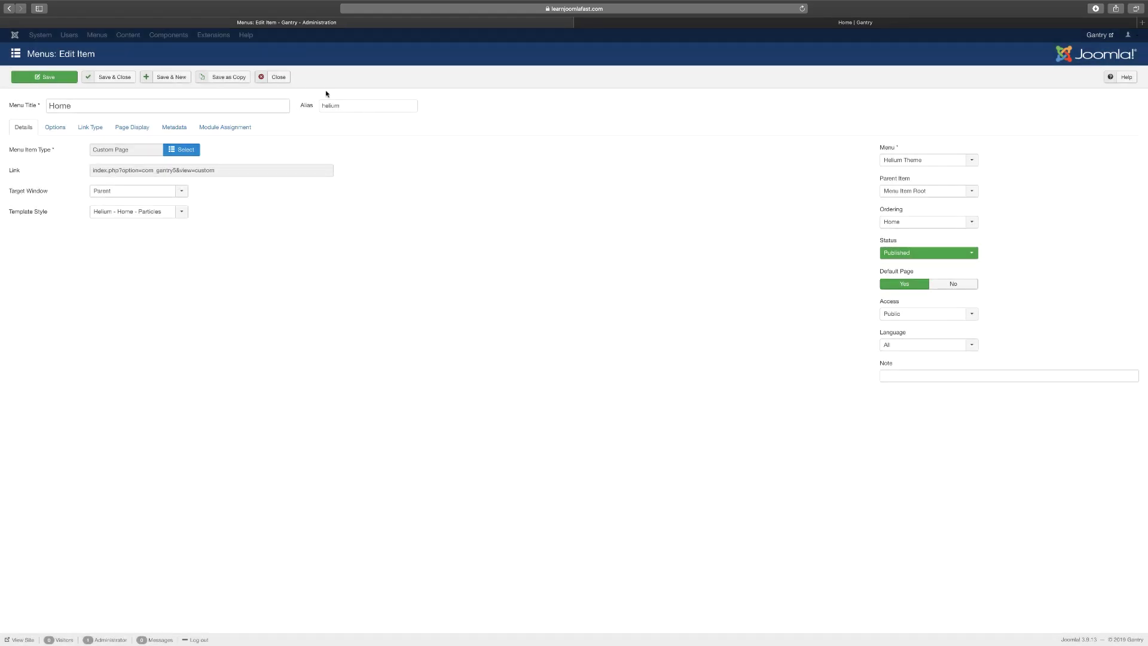
{"action": "left_click", "coordinate": [286, 81]}
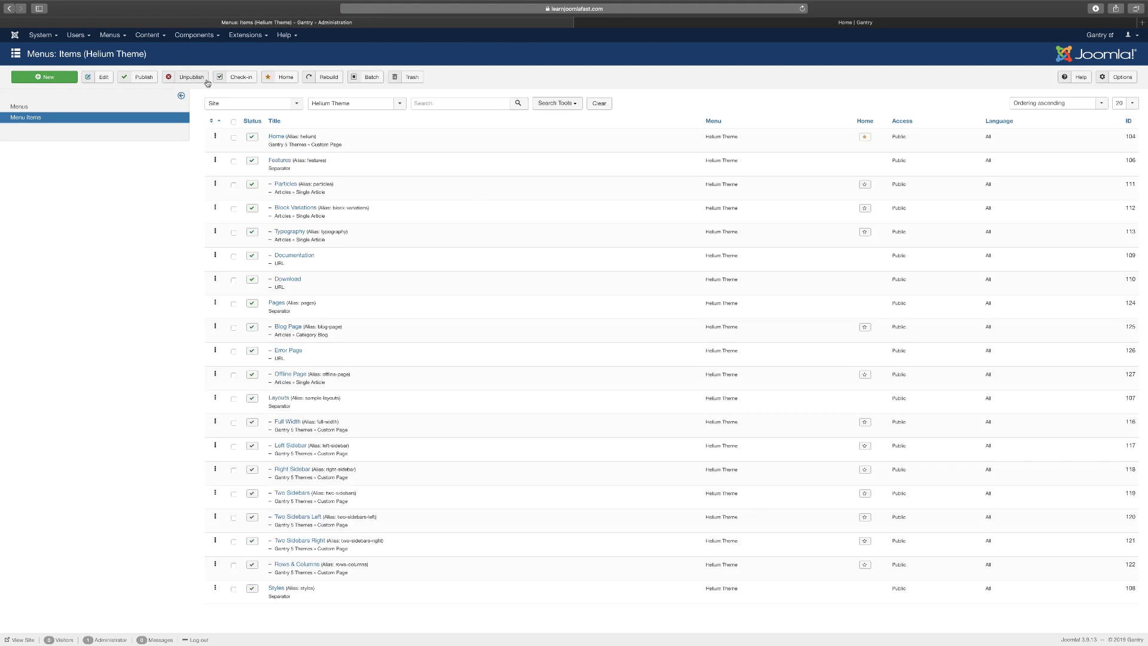
Open the Gantry 5 Themes component and show the Helium theme's outlines overview.
{"action": "left_click", "coordinate": [194, 34]}
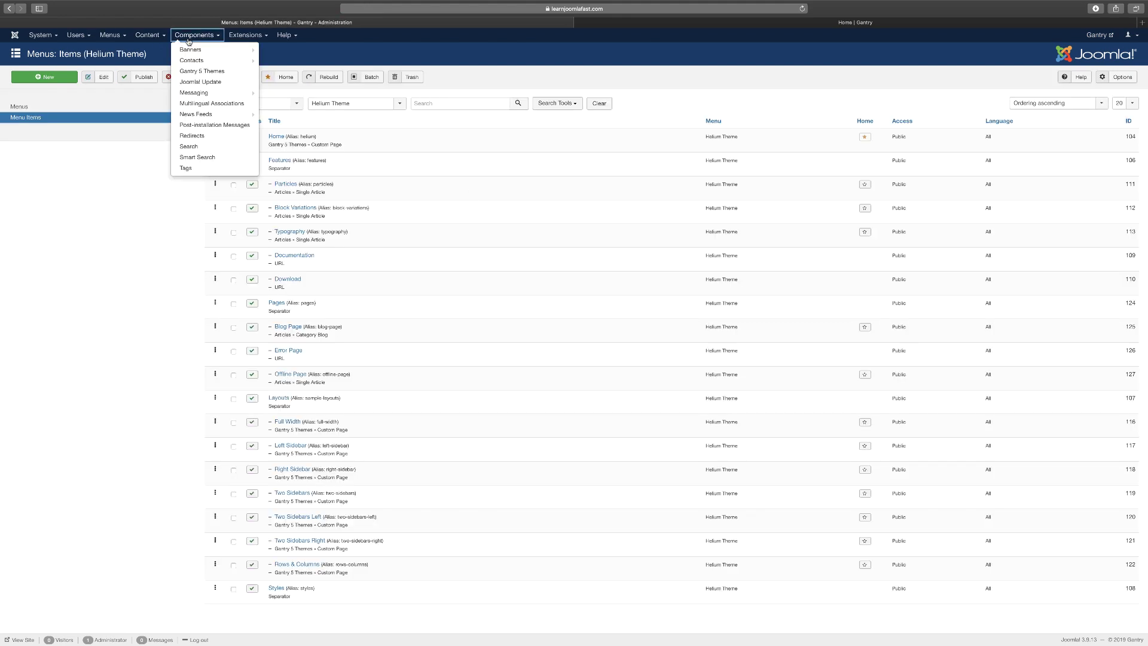
{"action": "left_click", "coordinate": [204, 73]}
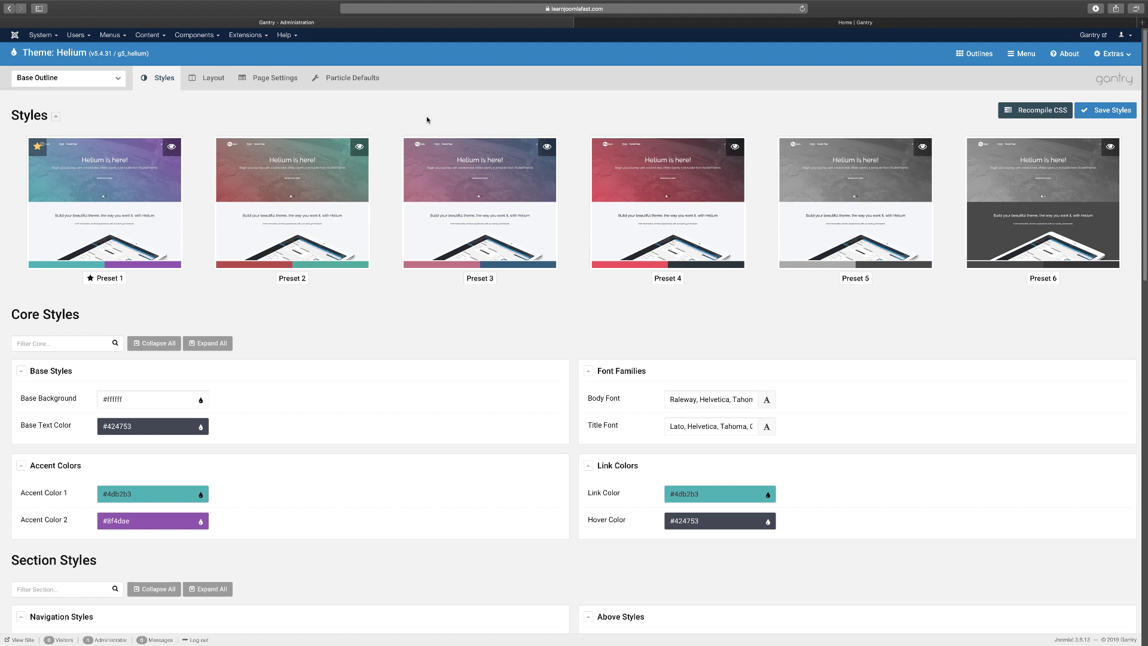
{"action": "scroll", "coordinate": [513, 253], "scroll_direction": "right", "scroll_amount": 1}
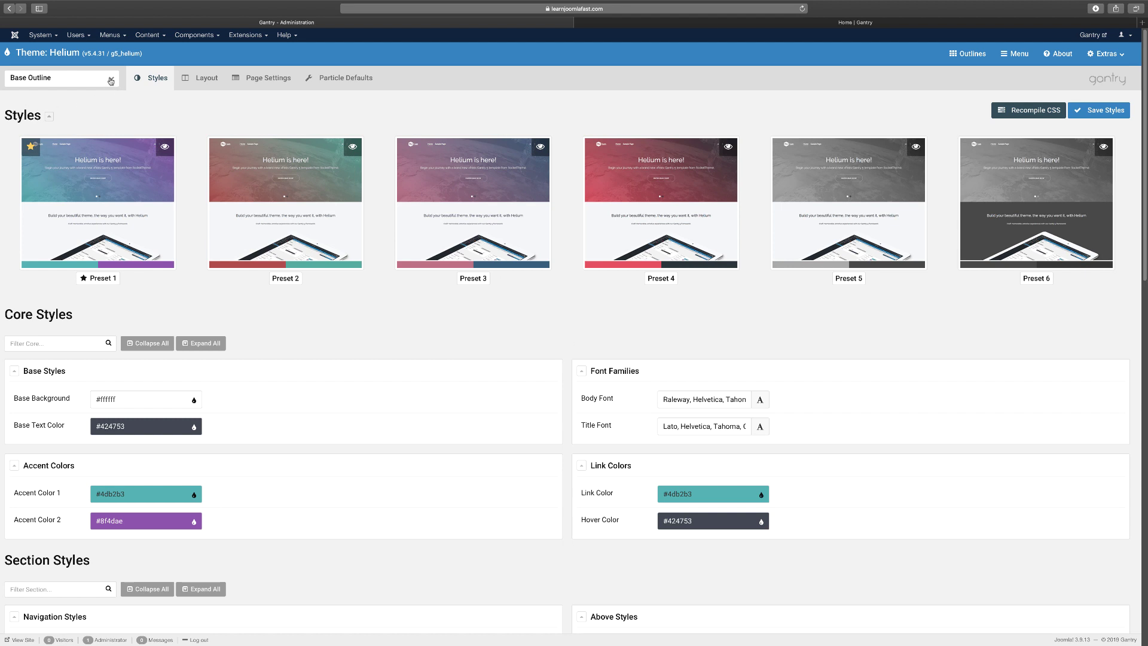
{"action": "left_click_drag", "start_coordinate": [84, 54], "coordinate": [106, 54]}
{"action": "left_click", "coordinate": [119, 56]}
{"action": "left_click", "coordinate": [973, 54]}
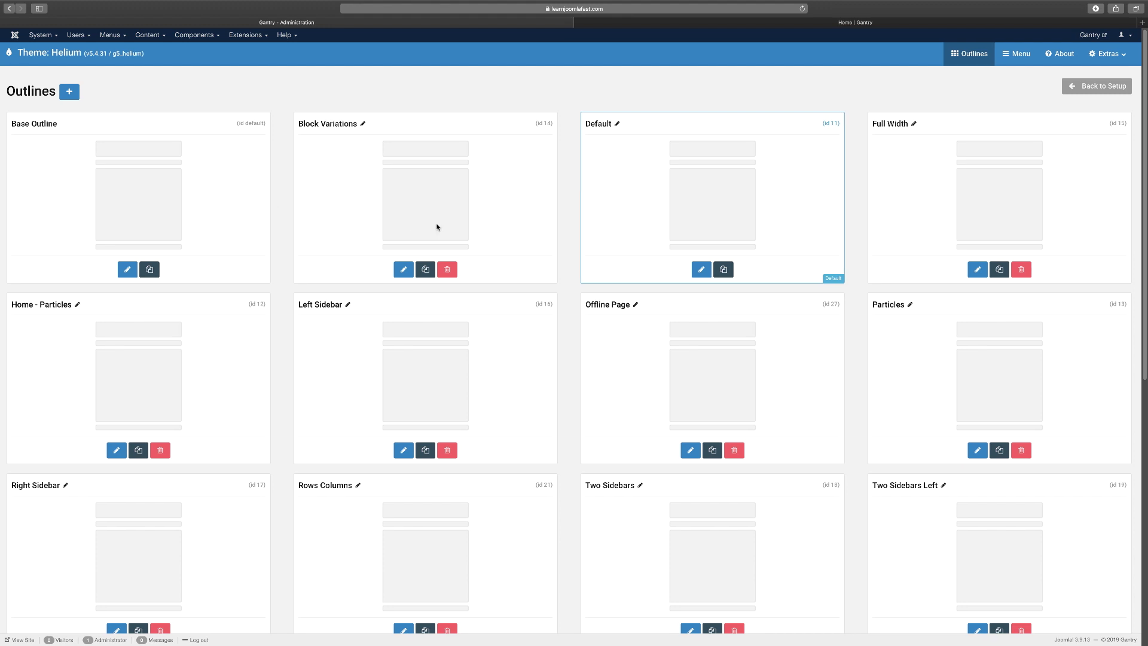
Compare the layouts offered on the Helium demo site with the theme's outlines in the Joomla administration.
{"action": "left_click", "coordinate": [703, 24]}
{"action": "mouse_move", "coordinate": [528, 52]}
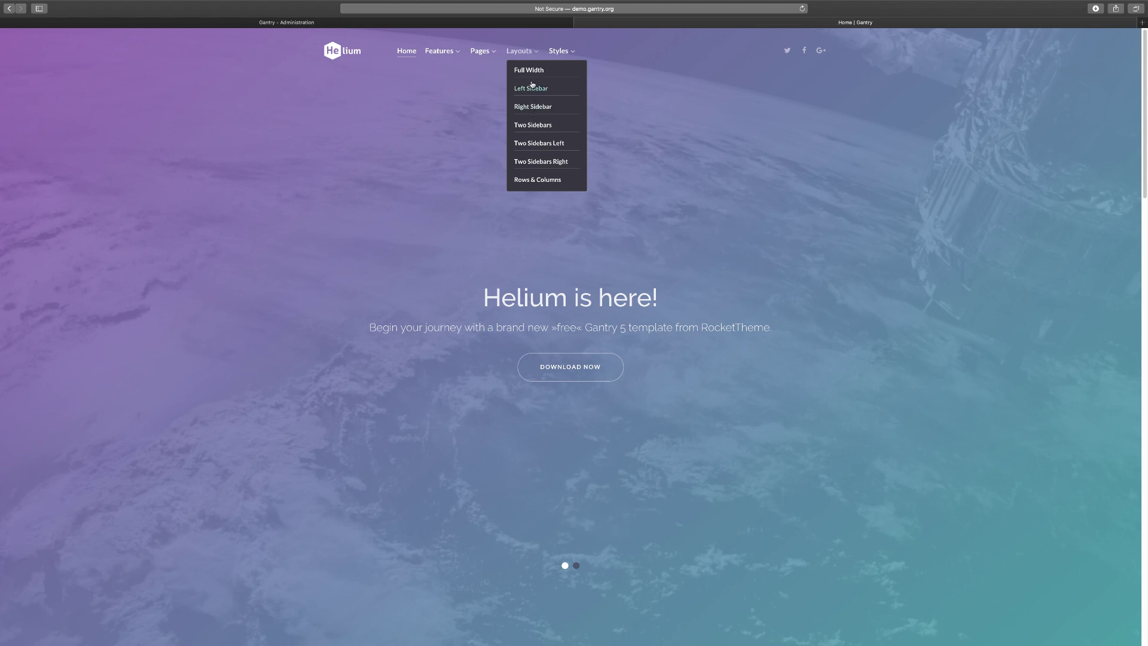
{"action": "left_click", "coordinate": [512, 24]}
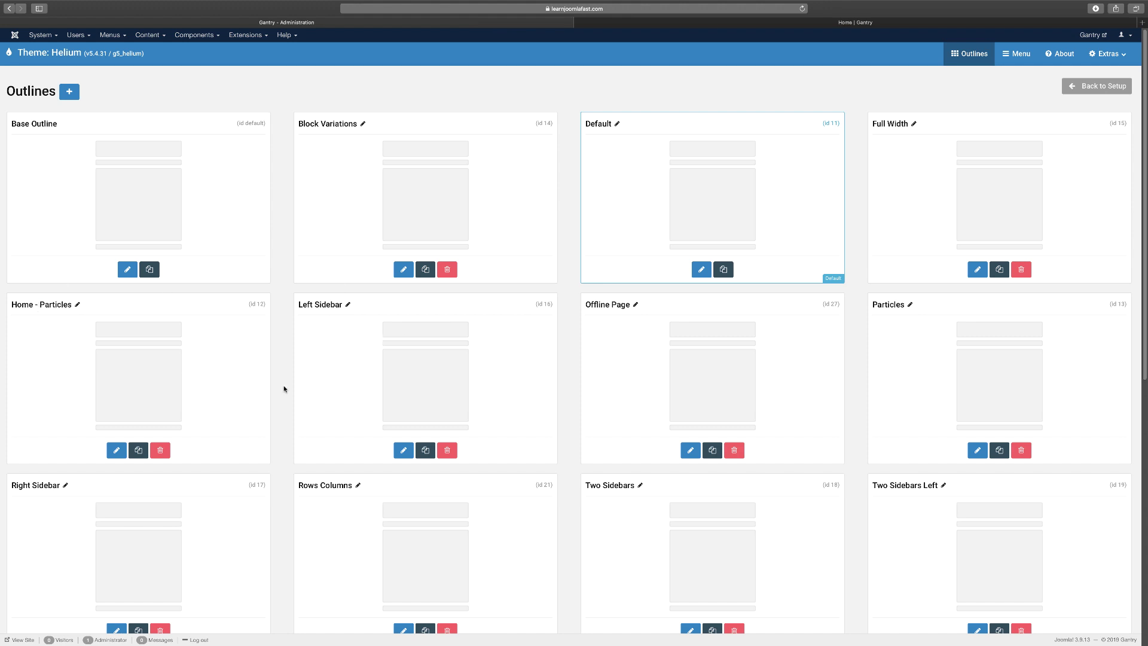
{"action": "scroll", "coordinate": [285, 389], "scroll_direction": "down", "scroll_amount": 3}
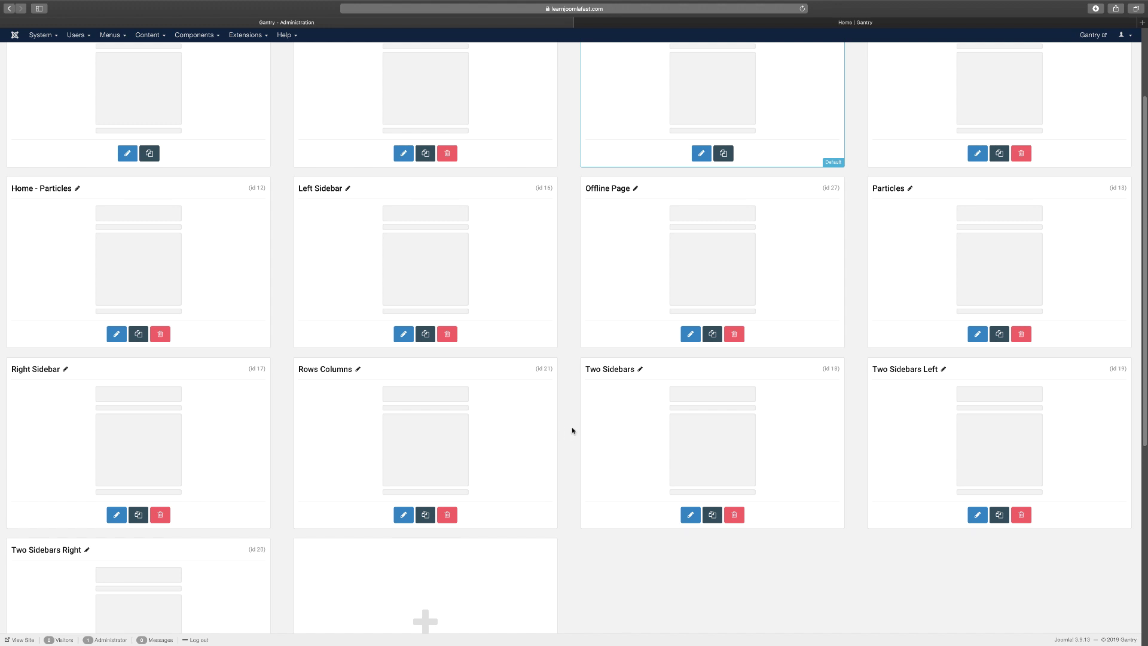
{"action": "scroll", "coordinate": [565, 434], "scroll_direction": "down", "scroll_amount": 3}
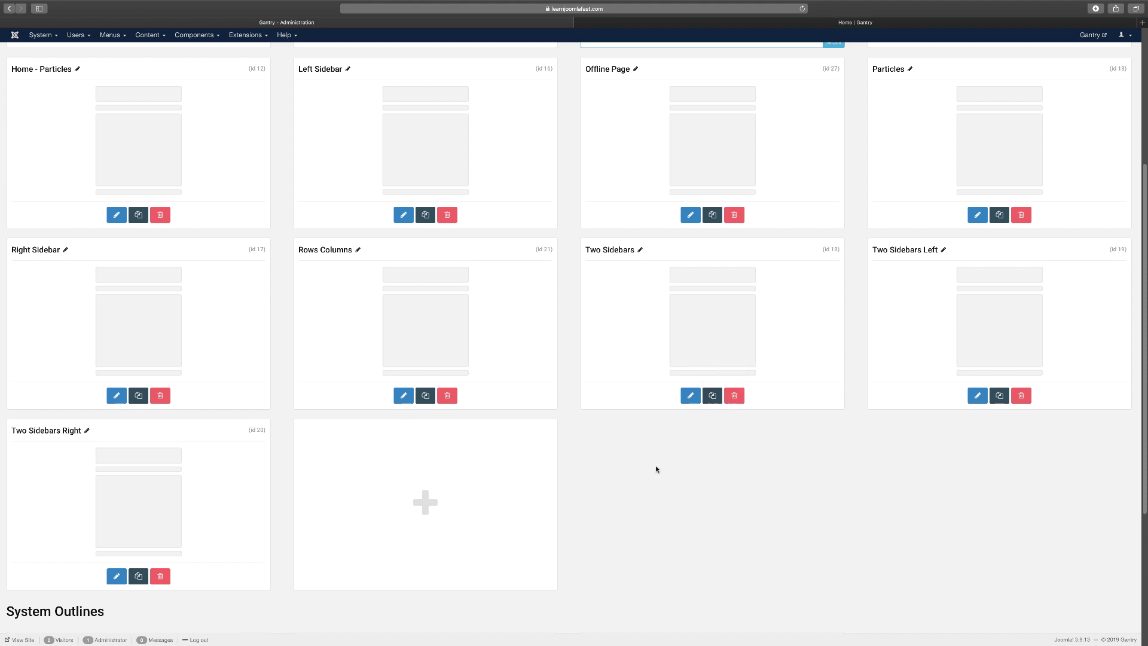
{"action": "scroll", "coordinate": [656, 470], "scroll_direction": "up", "scroll_amount": 5}
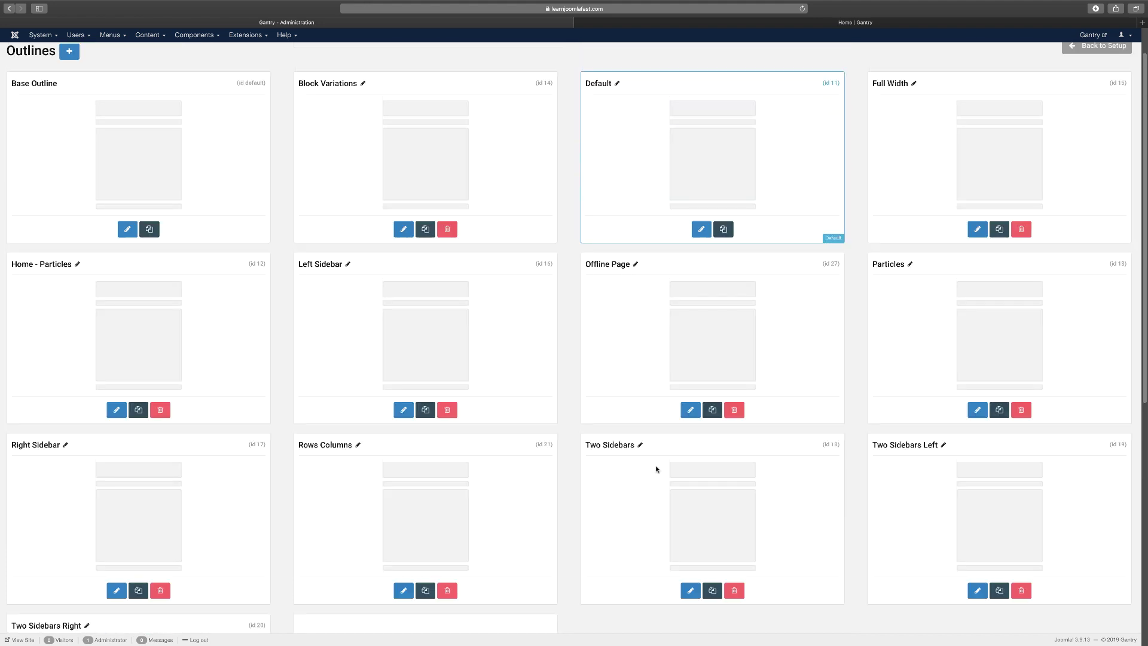
{"action": "scroll", "coordinate": [656, 470], "scroll_direction": "up", "scroll_amount": 2}
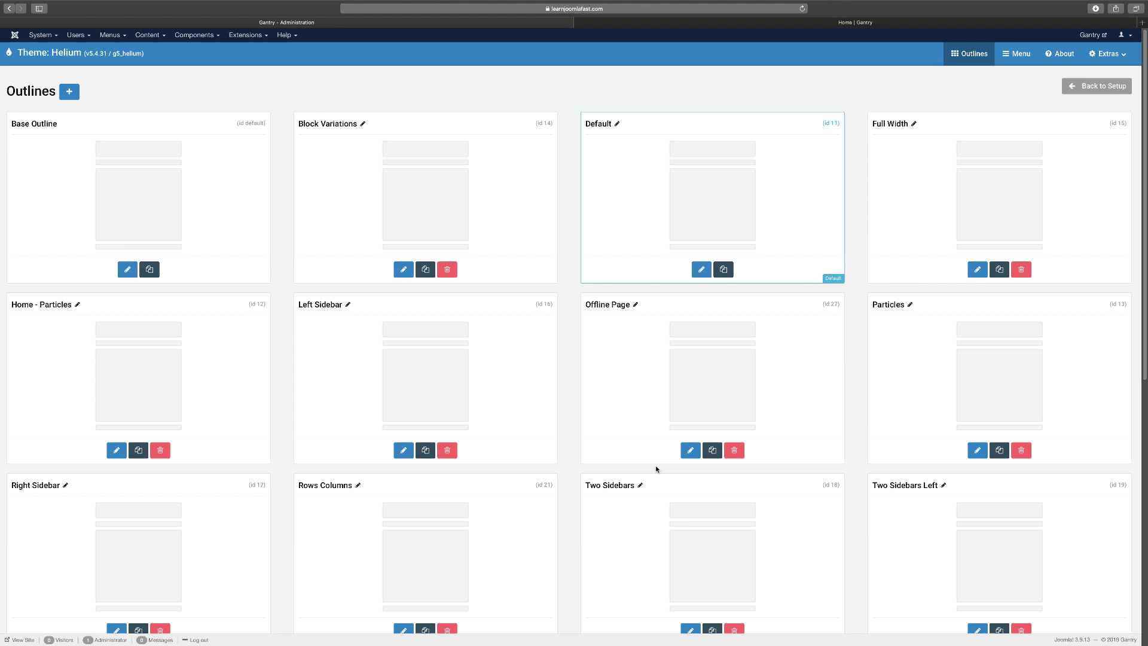
View the demo site's Right Sidebar example and open the Right Sidebar outline for editing in the Joomla administration.
{"action": "left_click", "coordinate": [649, 22]}
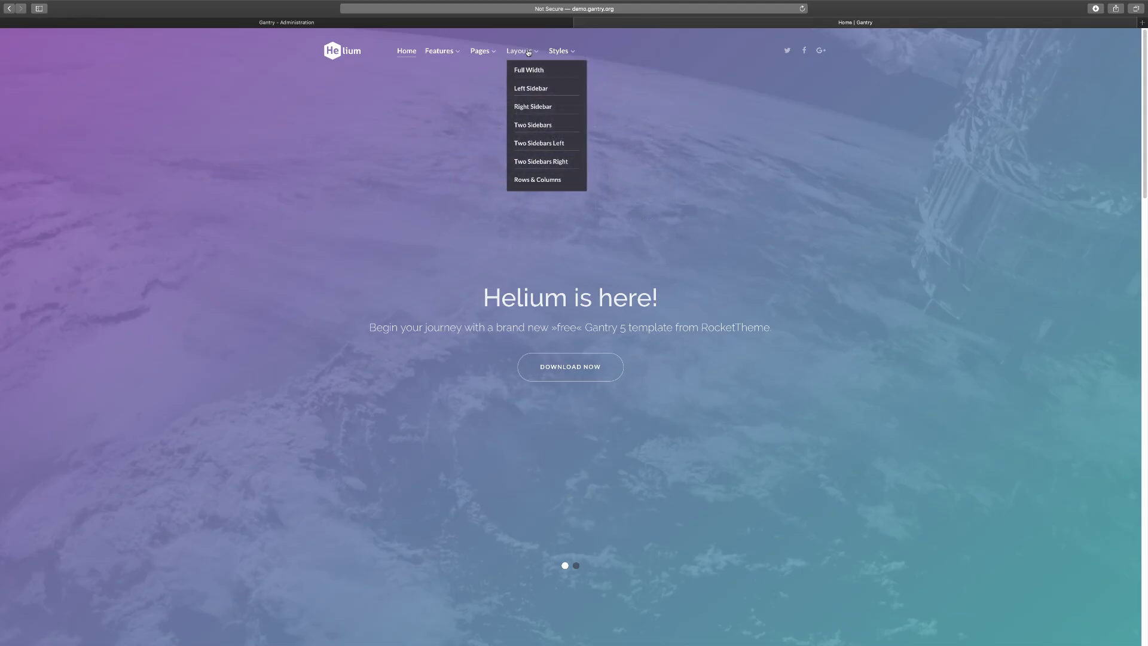
{"action": "left_click", "coordinate": [530, 108]}
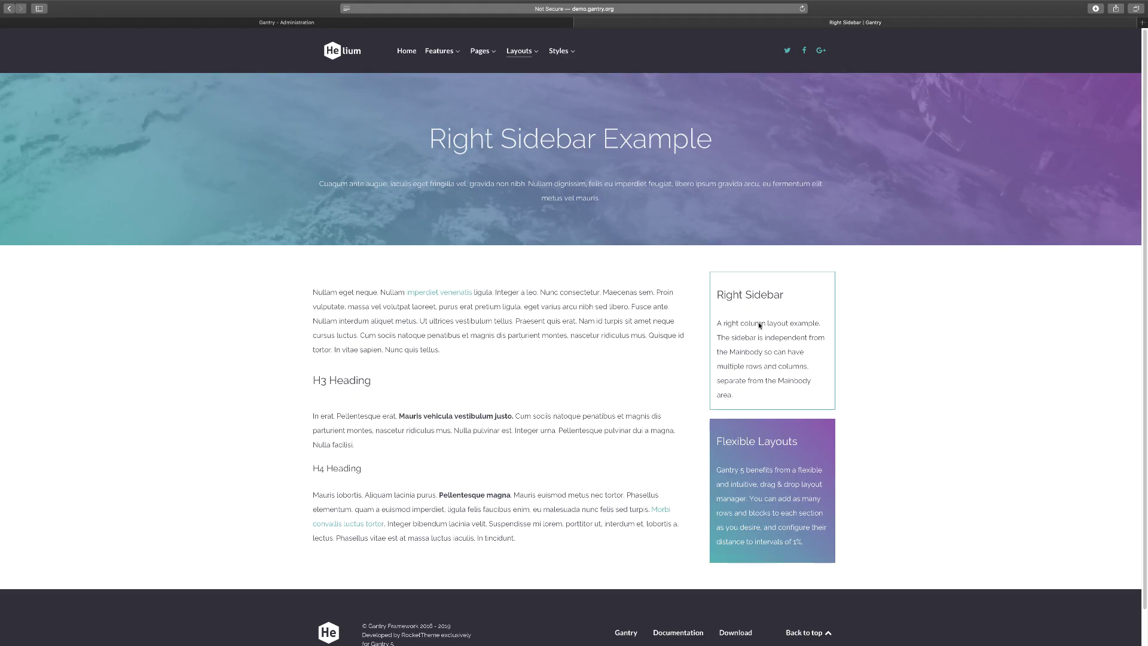
{"action": "left_click", "coordinate": [538, 23]}
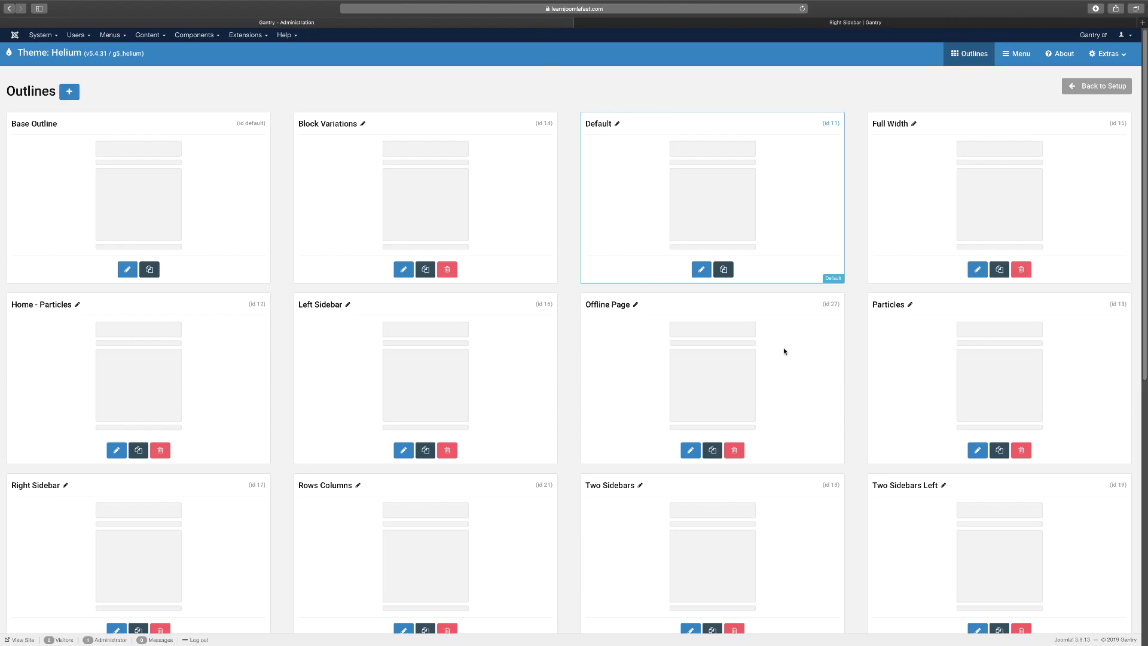
{"action": "scroll", "coordinate": [884, 359], "scroll_direction": "down", "scroll_amount": 1}
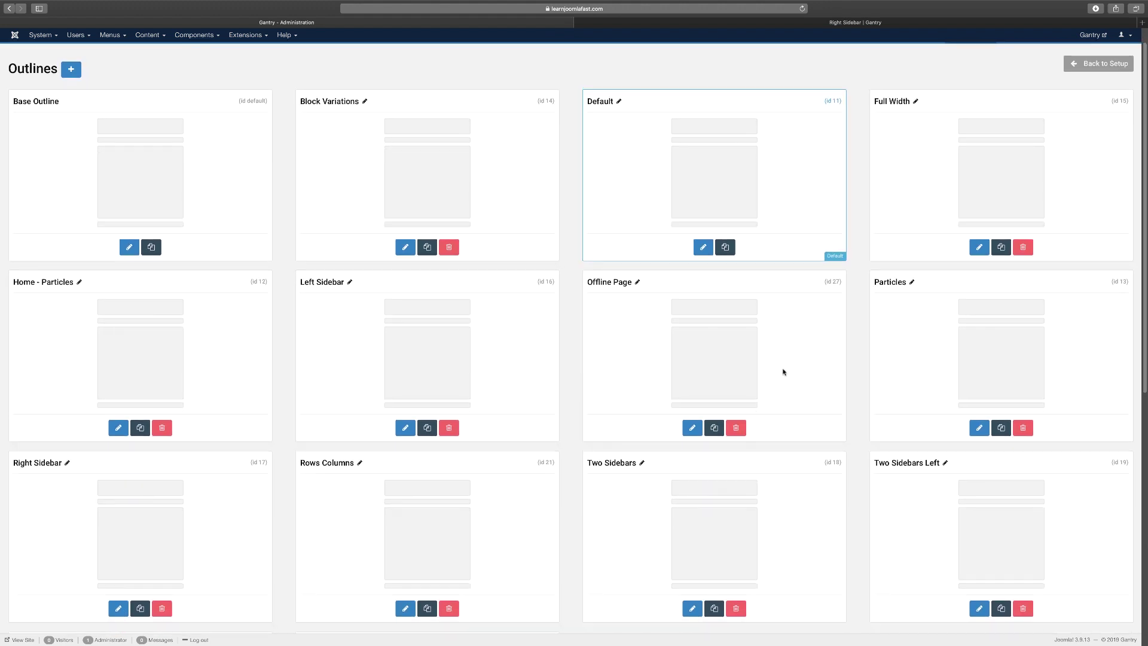
{"action": "scroll", "coordinate": [69, 463], "scroll_direction": "down", "scroll_amount": 3}
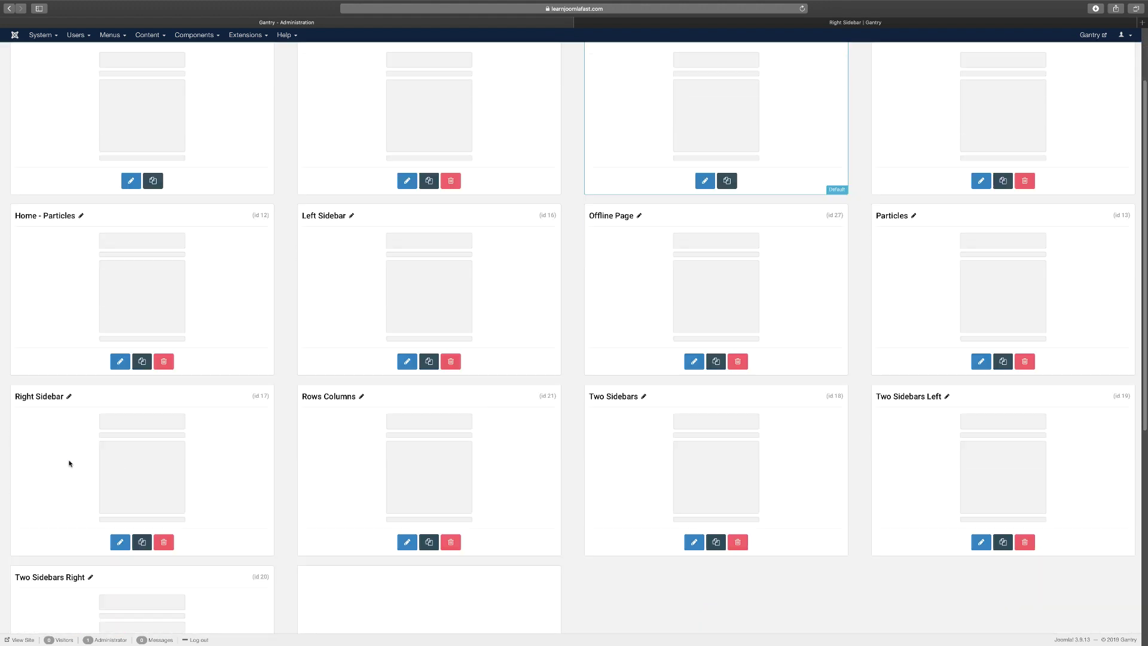
{"action": "left_click", "coordinate": [120, 542]}
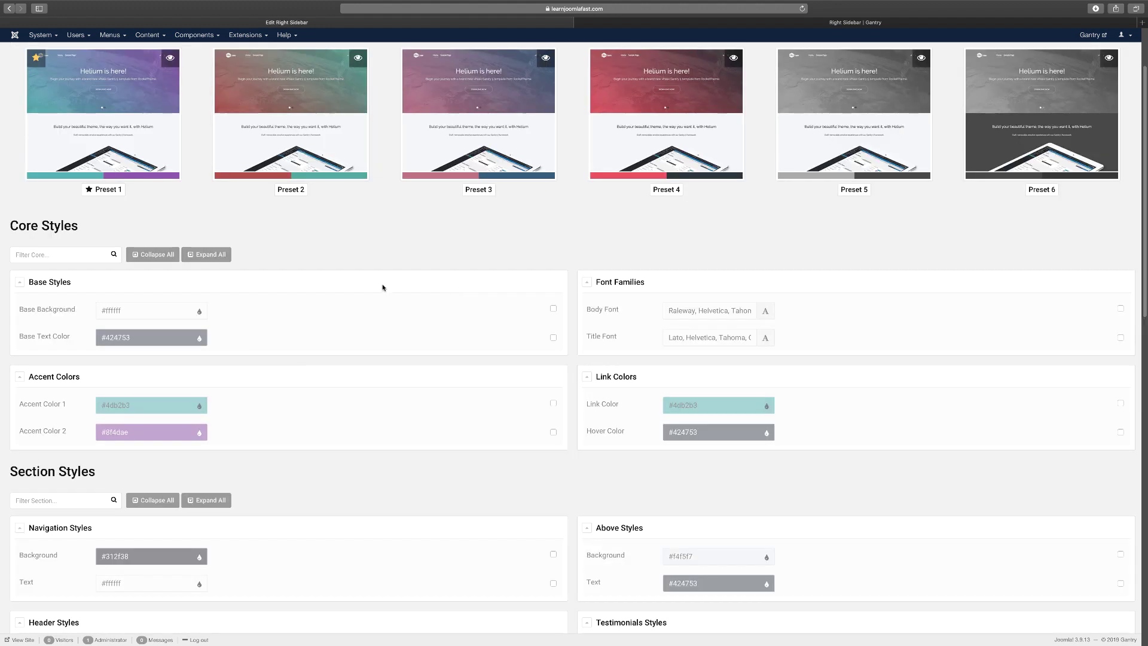
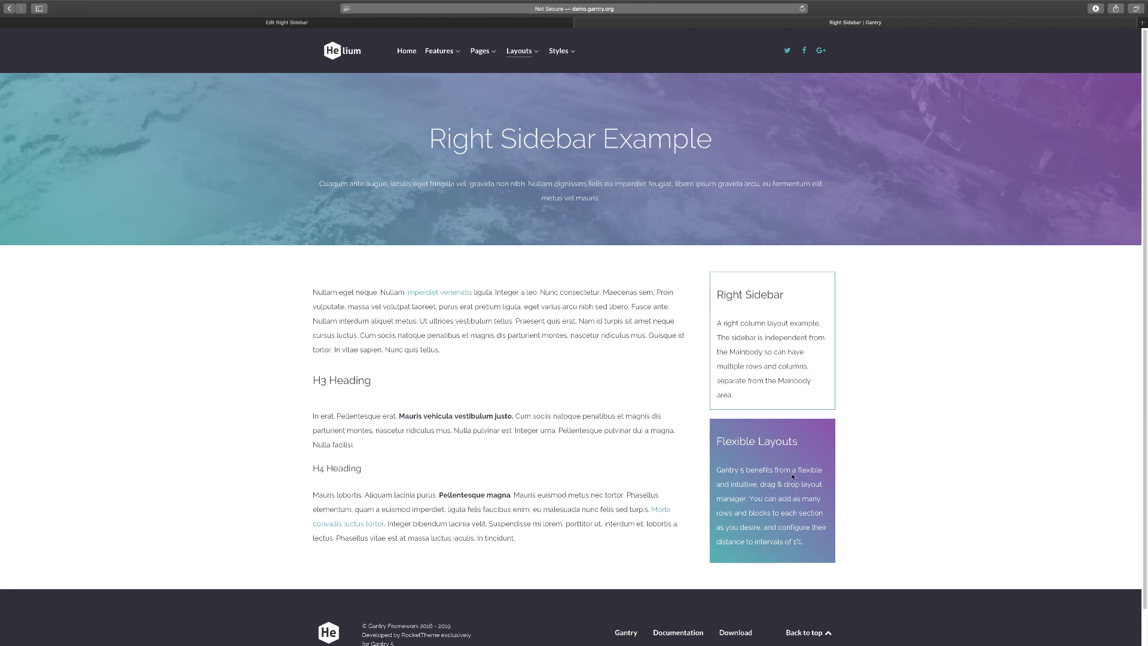
Compare the Right Sidebar outline's accent colors with the Flexible Layouts block on the demo page.
{"action": "left_click", "coordinate": [491, 23]}
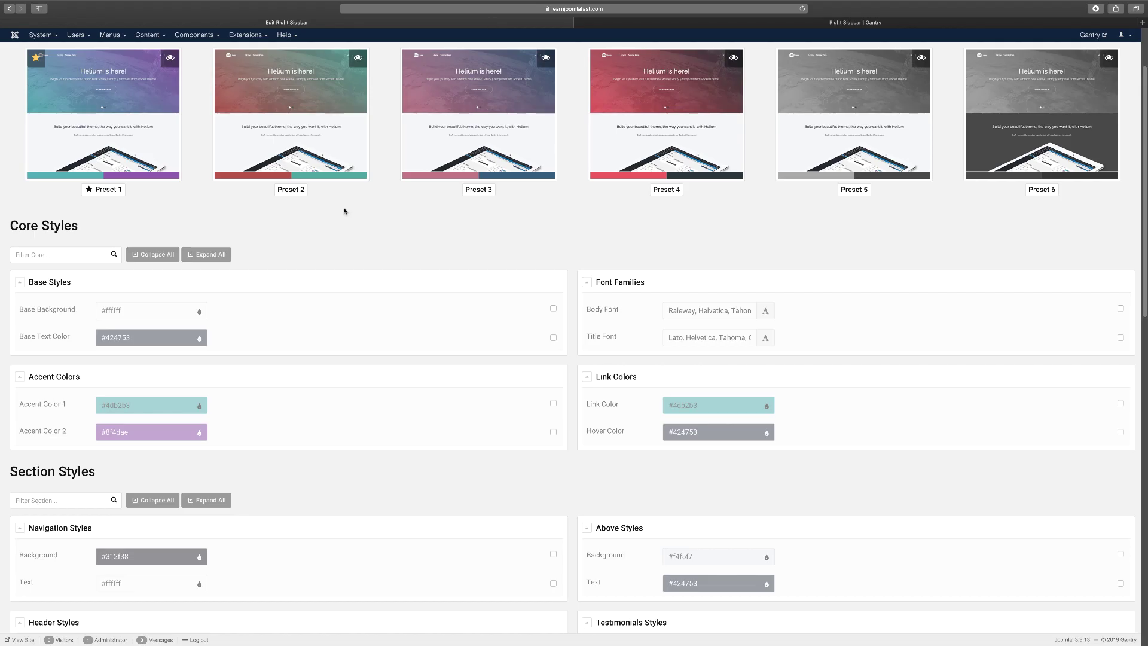
{"action": "scroll", "coordinate": [299, 420], "scroll_direction": "down", "scroll_amount": 1}
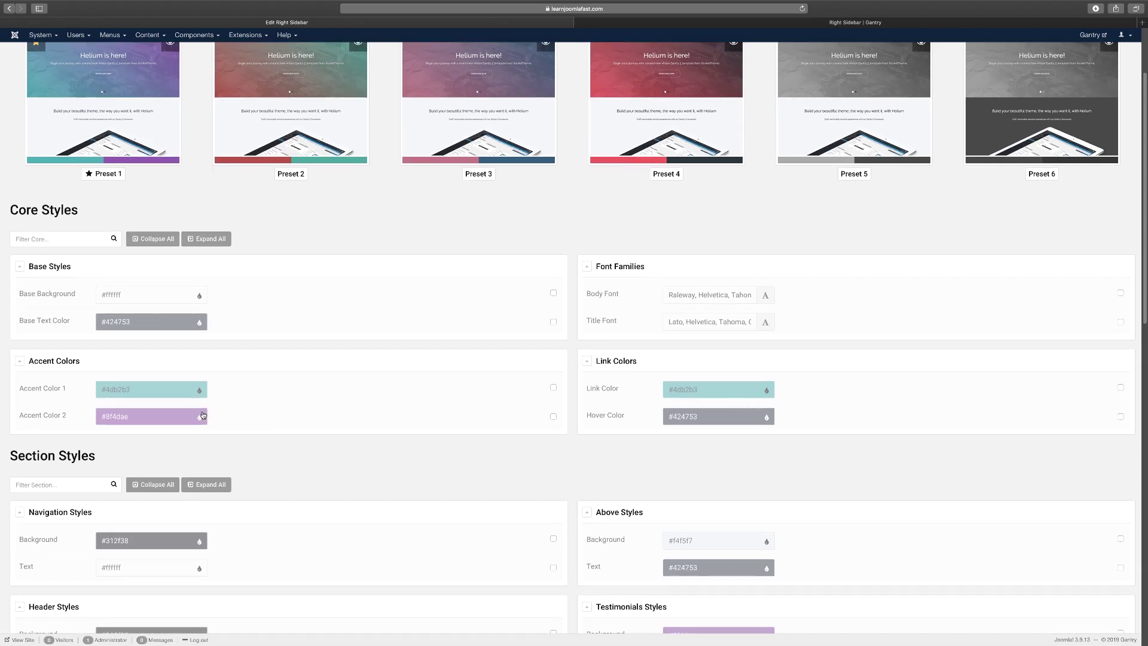
{"action": "left_click", "coordinate": [697, 24]}
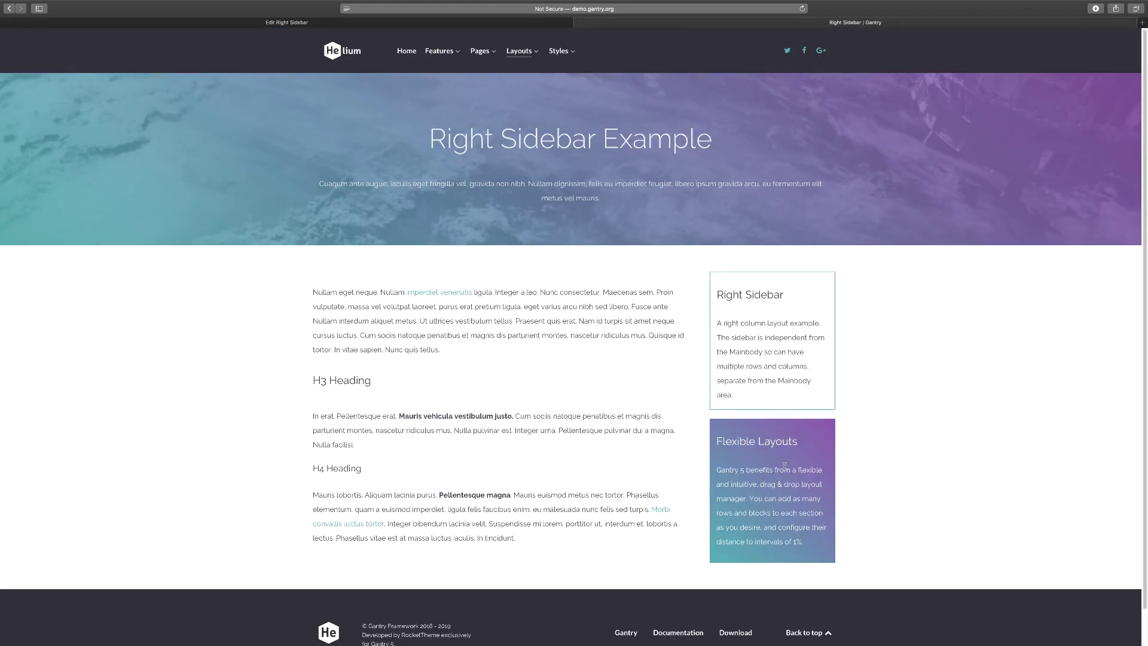
{"action": "left_click", "coordinate": [511, 24]}
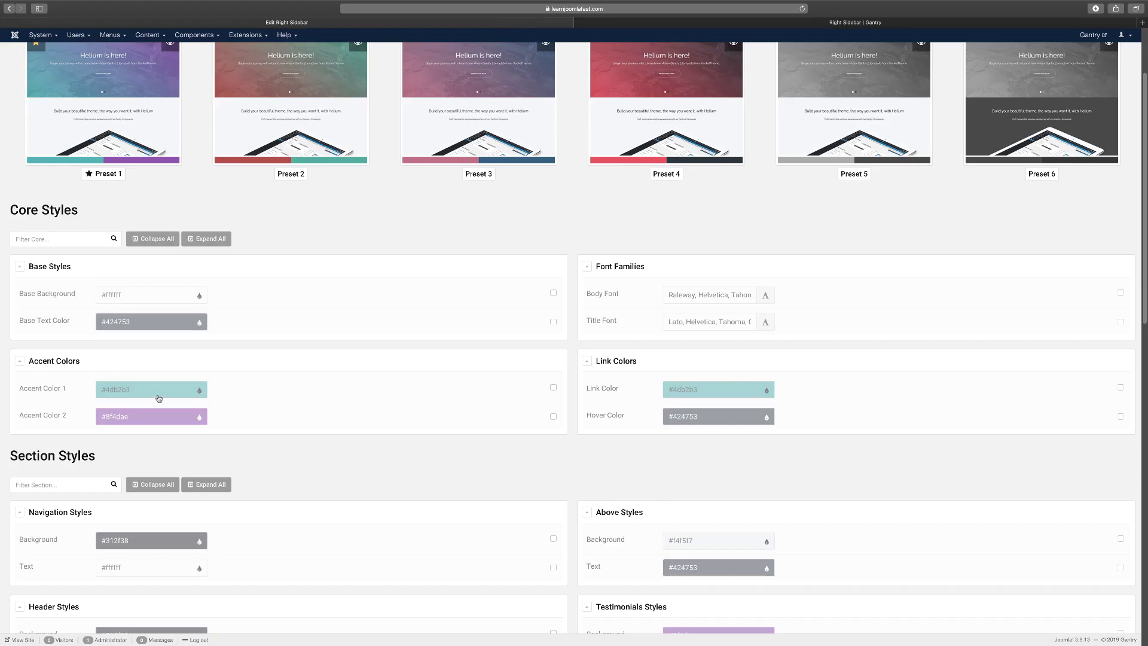
Browse the background image choices in Header Styles, compare them with the demo page's header, and cancel the image selection.
{"action": "scroll", "coordinate": [159, 398], "scroll_direction": "down", "scroll_amount": 2}
{"action": "scroll", "coordinate": [161, 395], "scroll_direction": "down", "scroll_amount": 3}
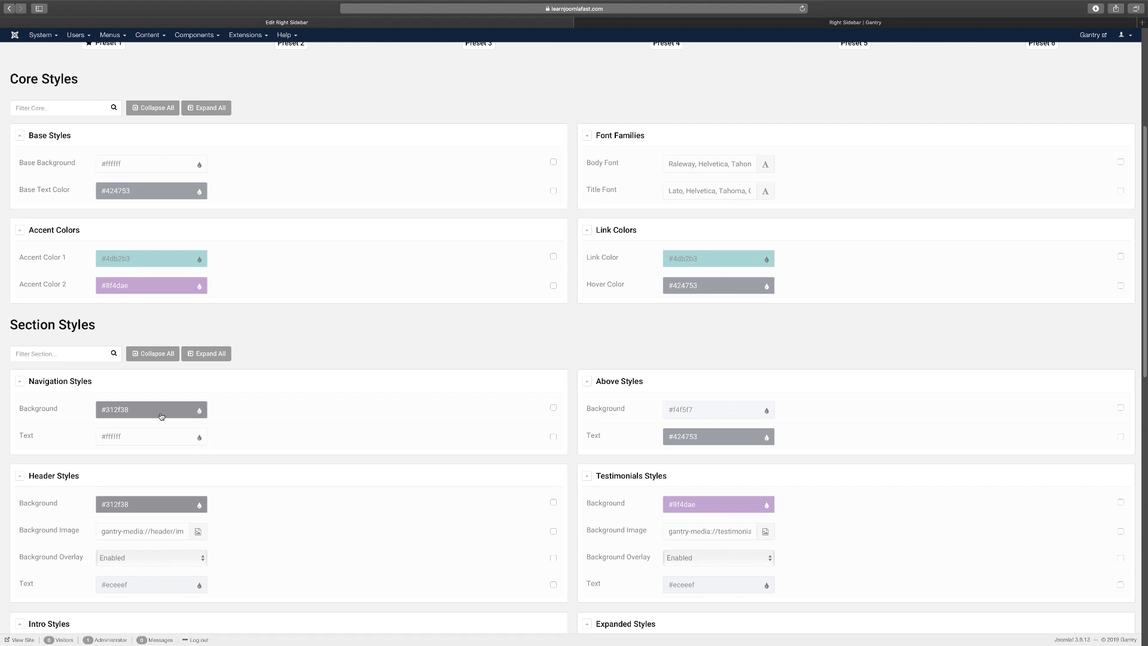
{"action": "scroll", "coordinate": [161, 416], "scroll_direction": "down", "scroll_amount": 1}
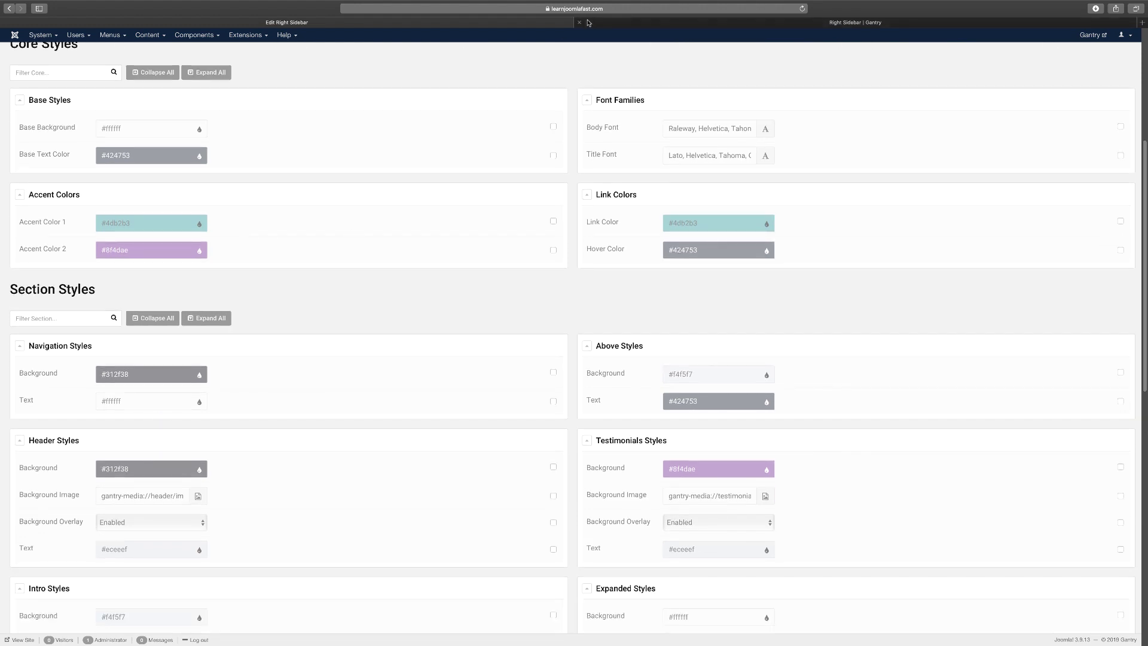
{"action": "scroll", "coordinate": [302, 485], "scroll_direction": "down", "scroll_amount": 2}
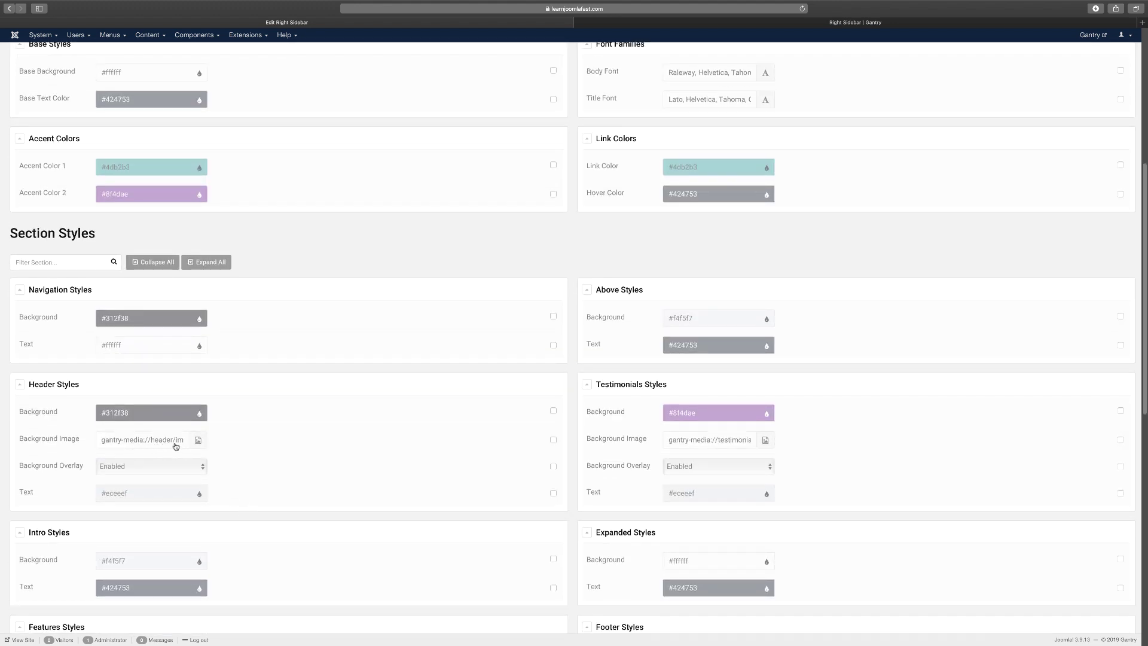
{"action": "left_click", "coordinate": [176, 447]}
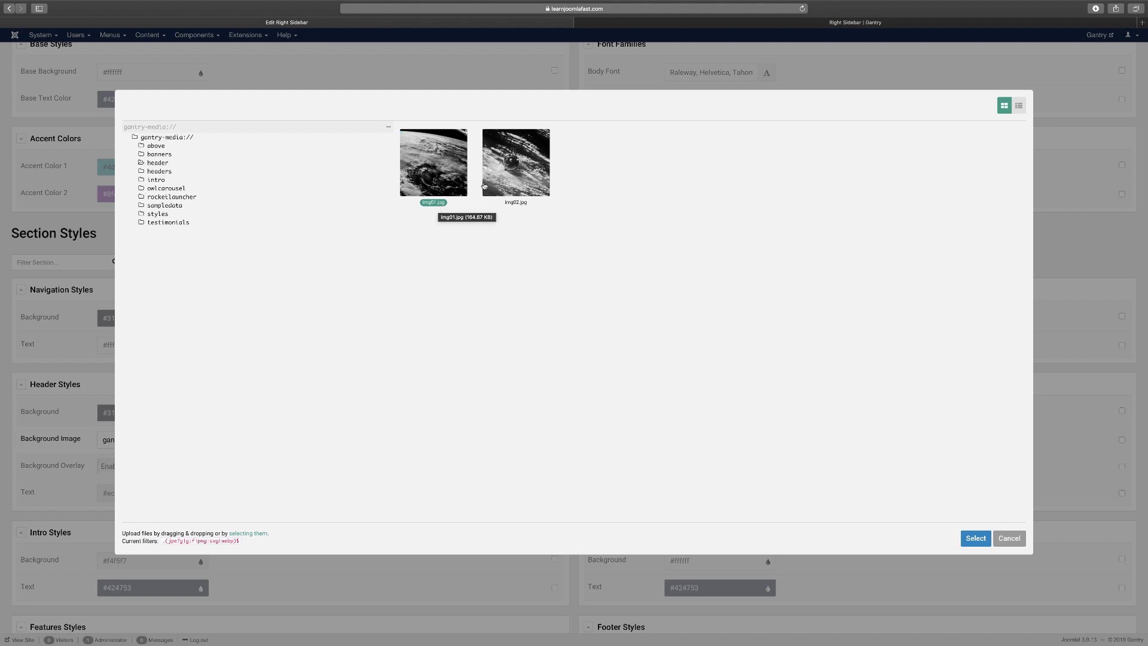
{"action": "left_click", "coordinate": [688, 22]}
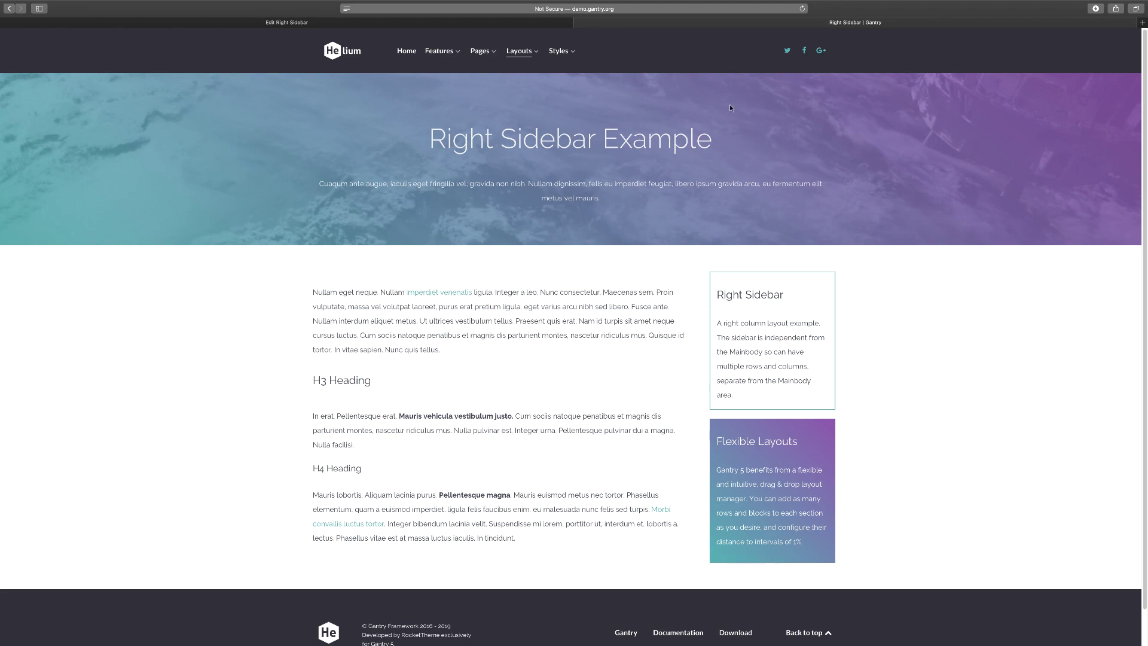
{"action": "left_click", "coordinate": [516, 23]}
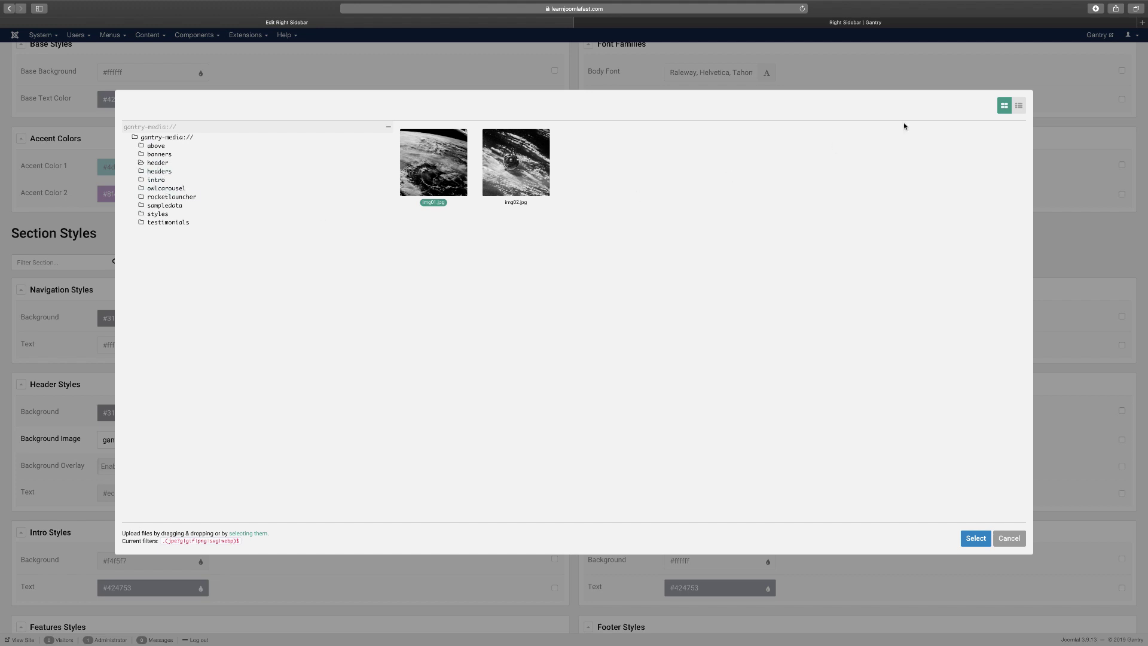
{"action": "left_click", "coordinate": [1014, 542]}
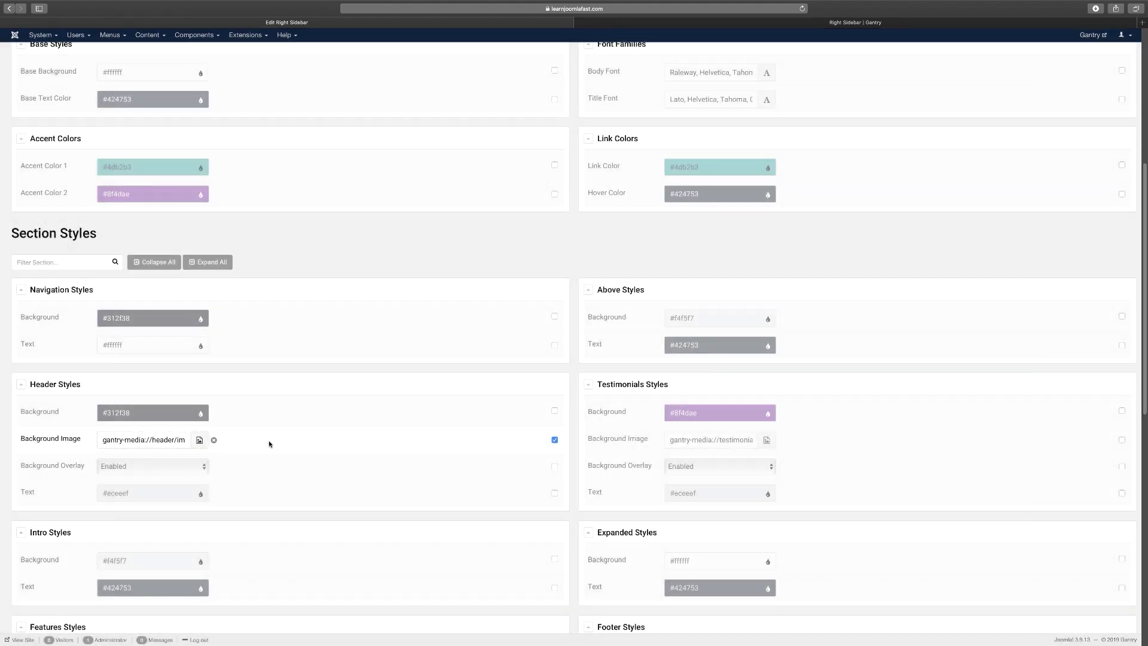
Try setting the Header Styles background overlay to Disabled while checking the demo page's header, and clear the override.
{"action": "scroll", "coordinate": [390, 421], "scroll_direction": "down", "scroll_amount": 1}
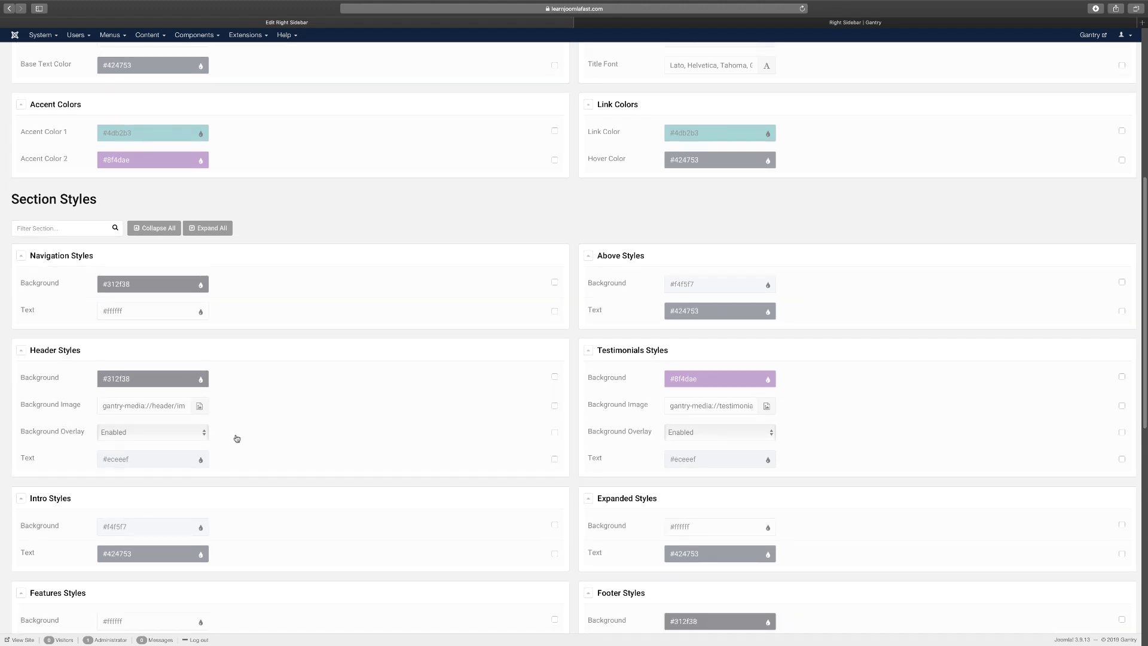
{"action": "scroll", "coordinate": [102, 419], "scroll_direction": "right", "scroll_amount": 1}
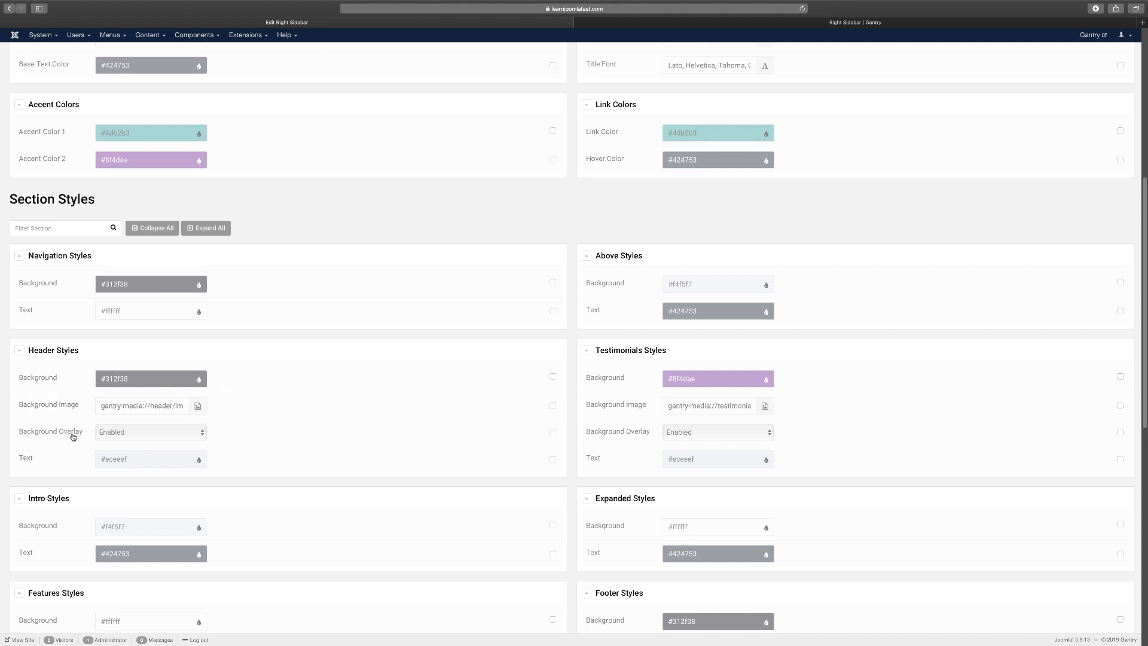
{"action": "left_click", "coordinate": [553, 432]}
{"action": "left_click", "coordinate": [188, 435]}
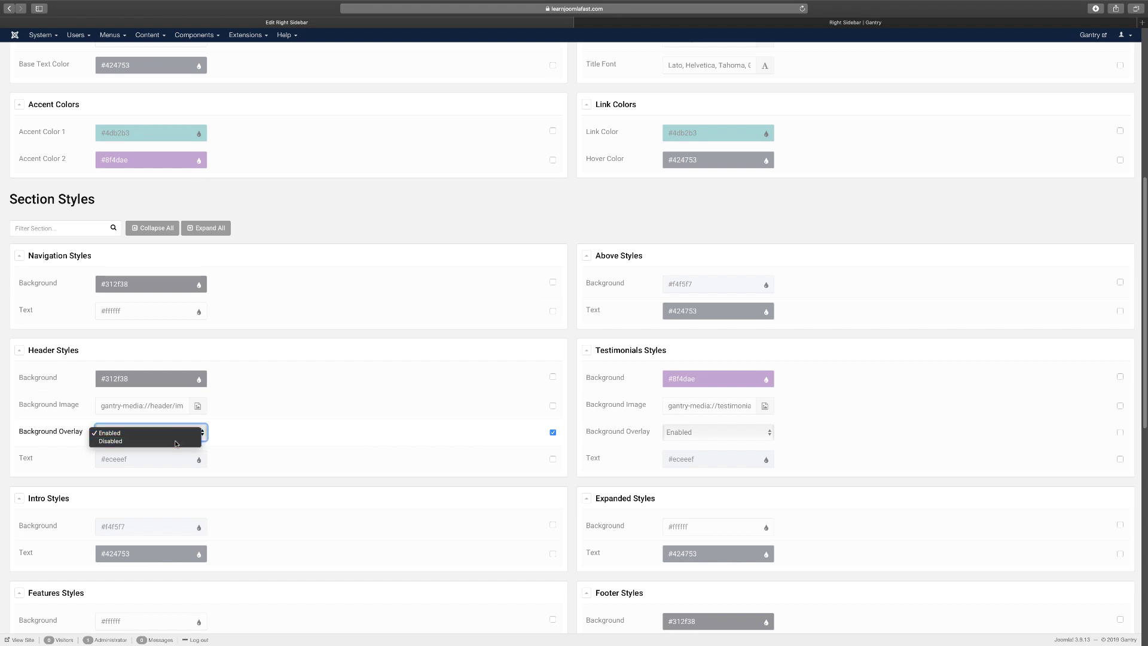
{"action": "left_click", "coordinate": [177, 442]}
{"action": "left_click", "coordinate": [635, 23]}
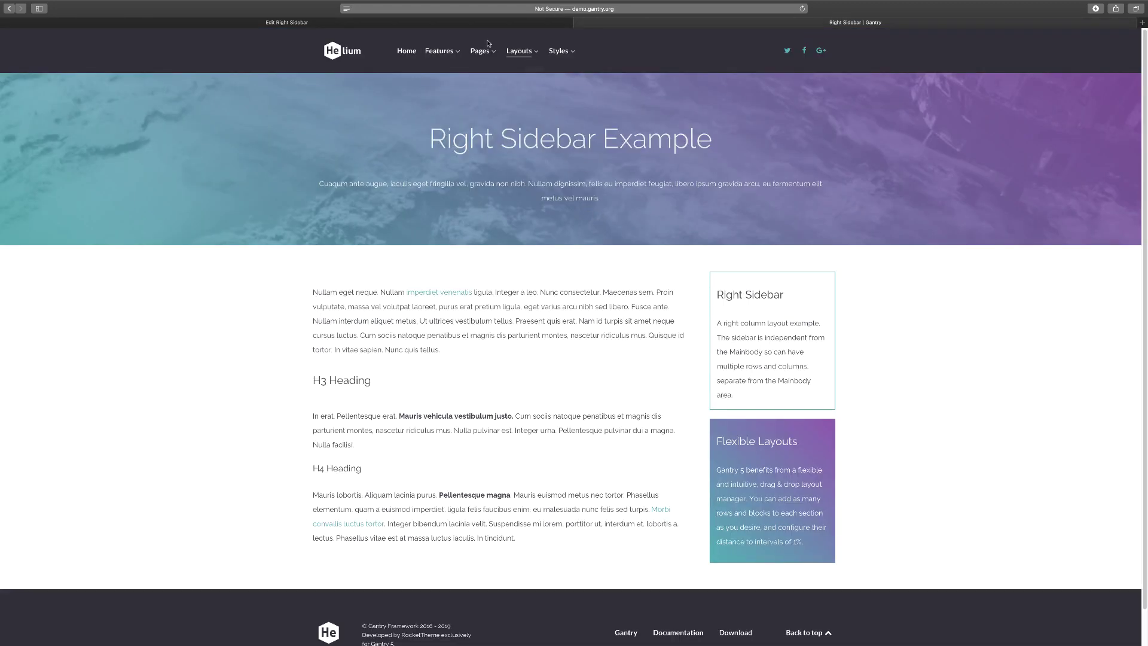
{"action": "left_click", "coordinate": [478, 23]}
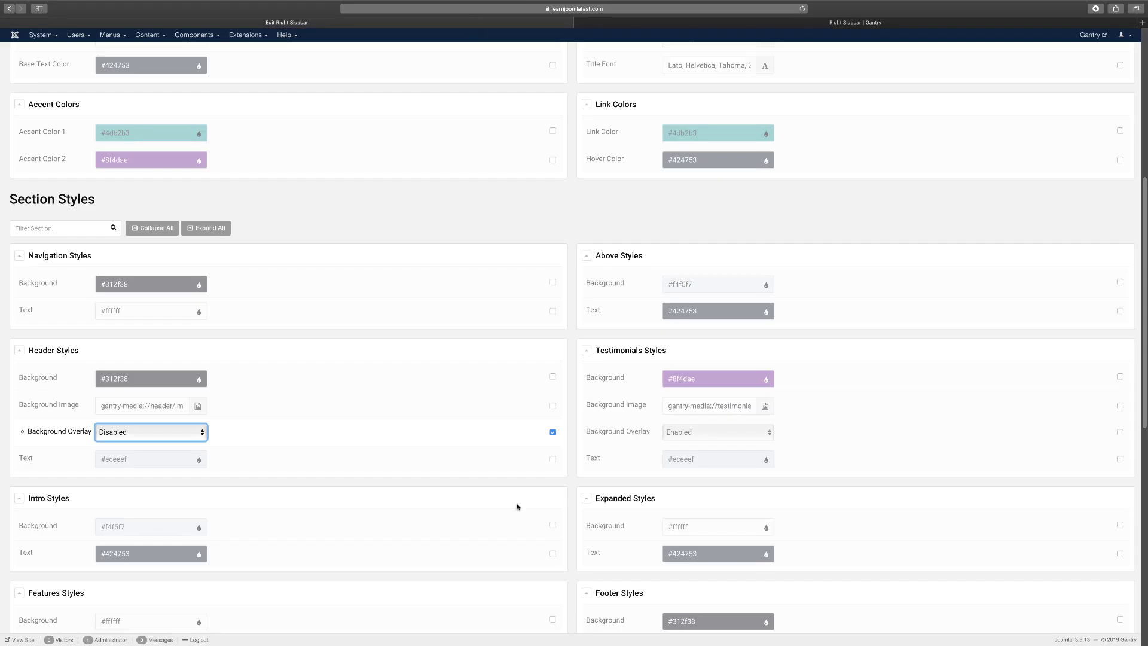
{"action": "left_click", "coordinate": [553, 433]}
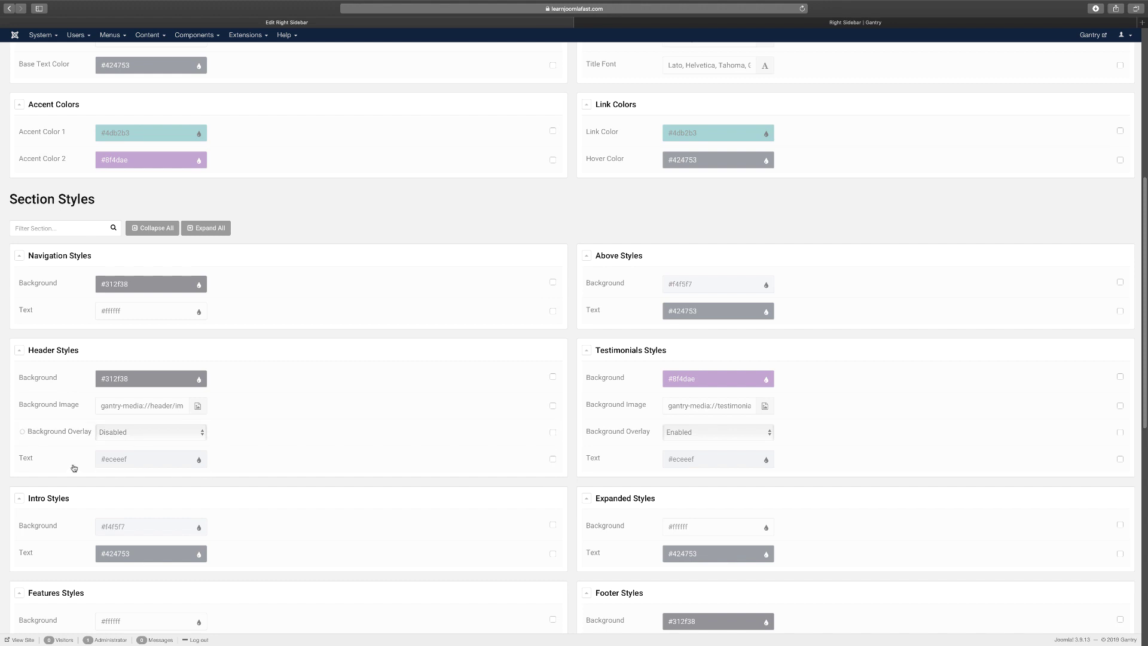
Compare the text color setting in Header Styles with the header text on the demo's Right Sidebar Example page.
{"action": "left_click", "coordinate": [136, 467]}
{"action": "left_click", "coordinate": [165, 460]}
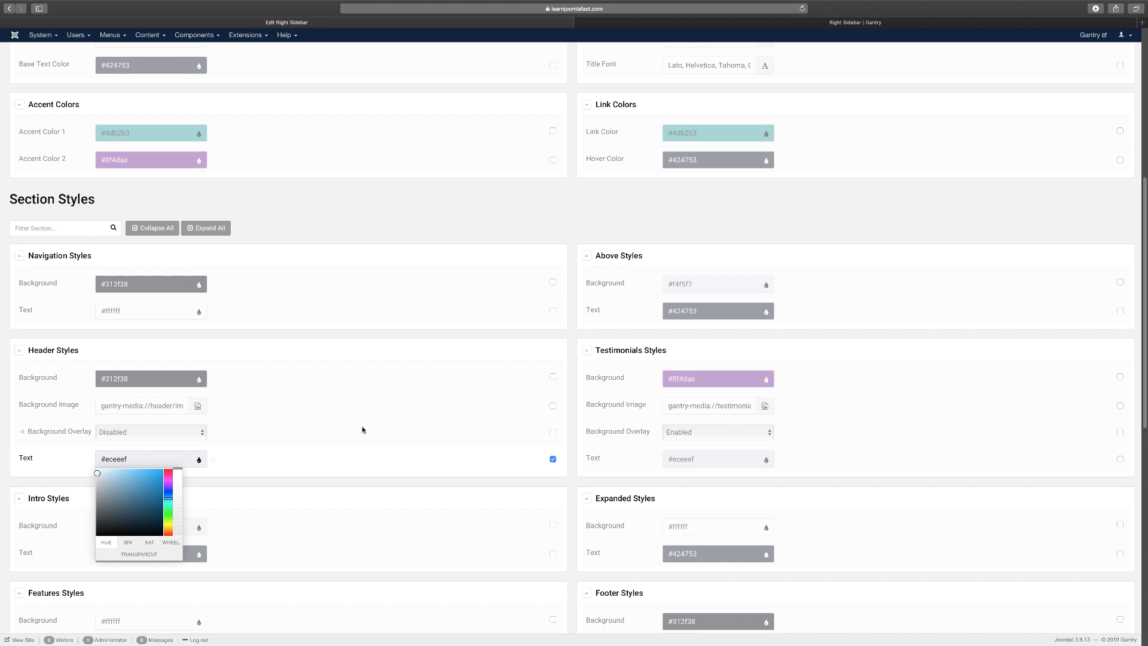
{"action": "left_click", "coordinate": [700, 33]}
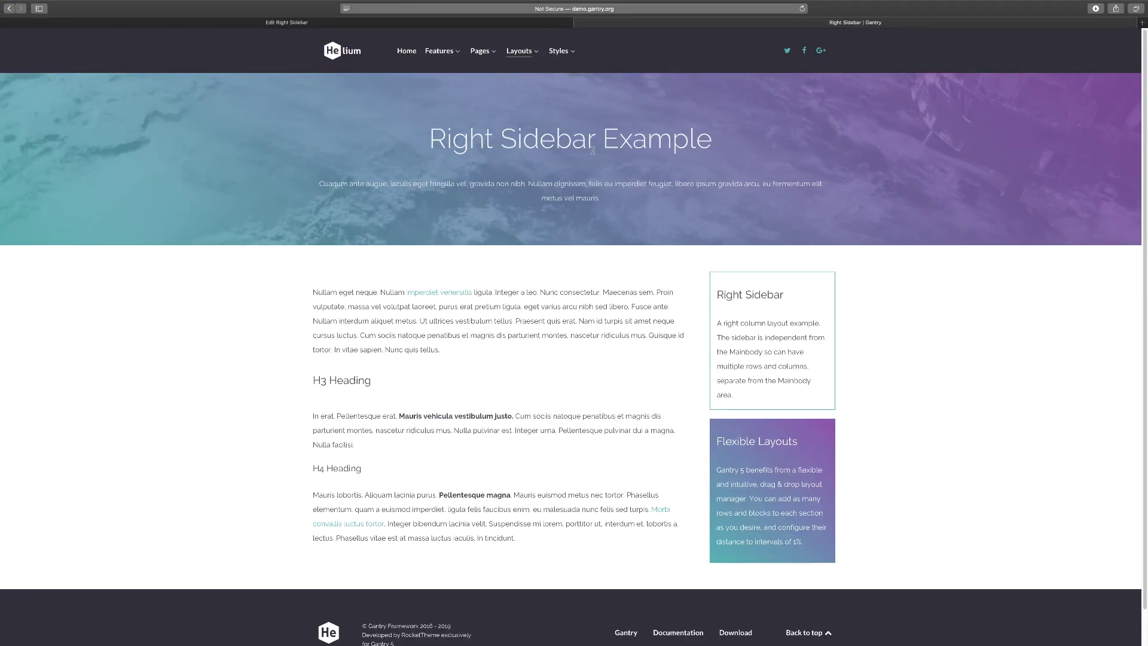
{"action": "left_click", "coordinate": [534, 24]}
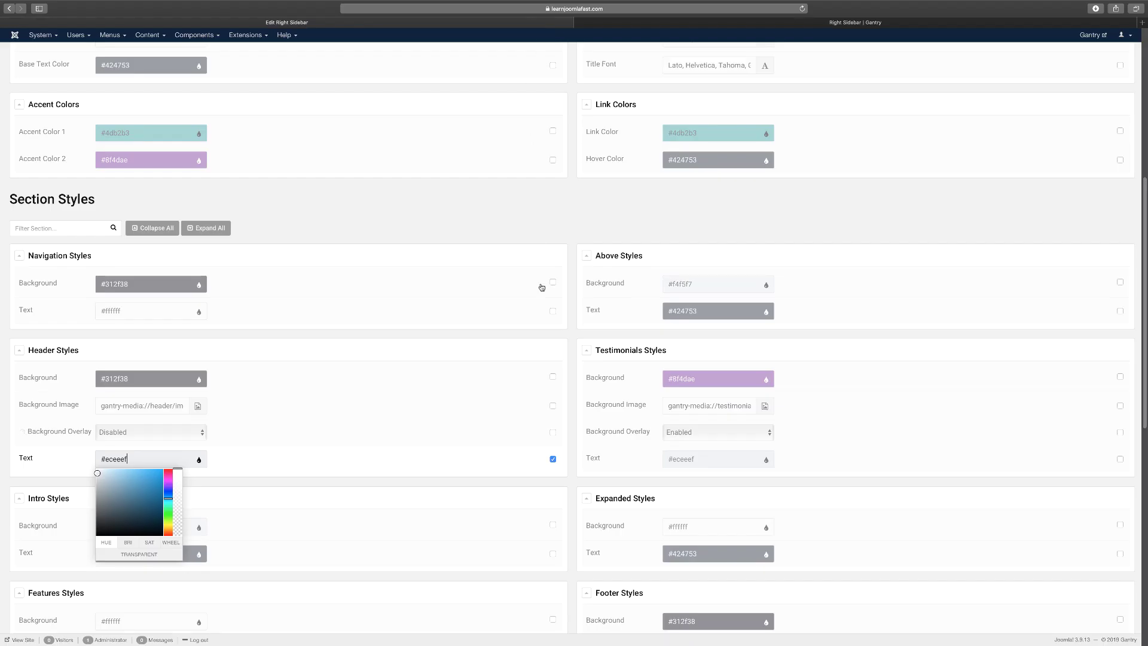
{"action": "left_click", "coordinate": [471, 353]}
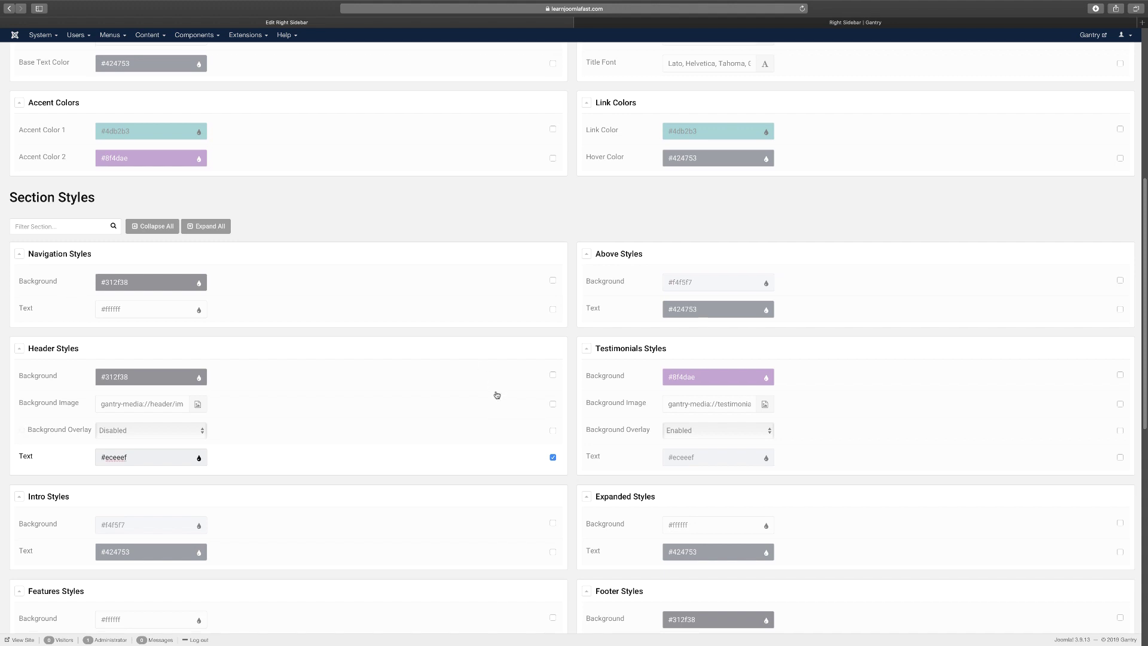
Review the outline's remaining section styles and its Configuration Styles for breakpoints and menu.
{"action": "scroll", "coordinate": [495, 392], "scroll_direction": "down", "scroll_amount": 2}
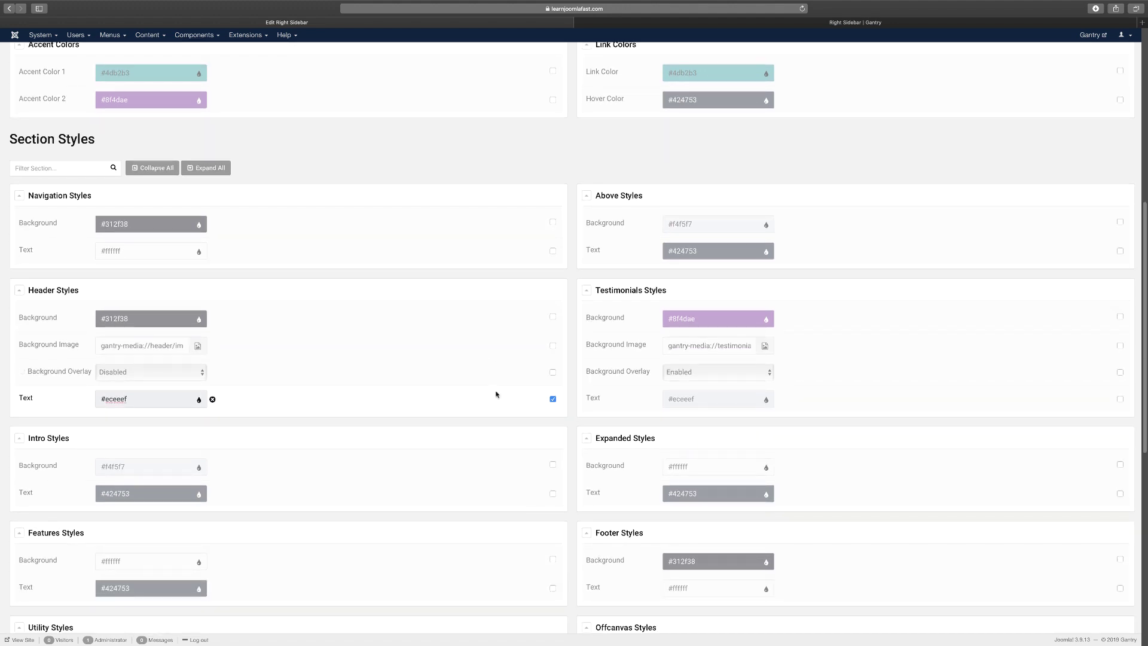
{"action": "scroll", "coordinate": [496, 394], "scroll_direction": "down", "scroll_amount": 2}
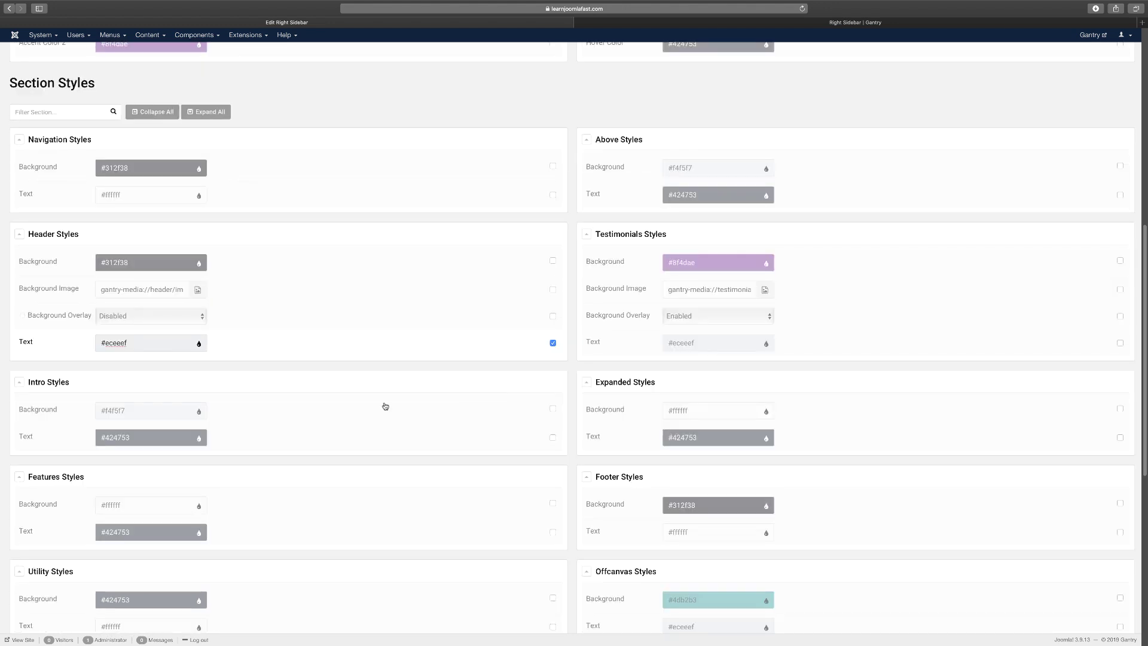
{"action": "scroll", "coordinate": [86, 394], "scroll_direction": "down", "scroll_amount": 5}
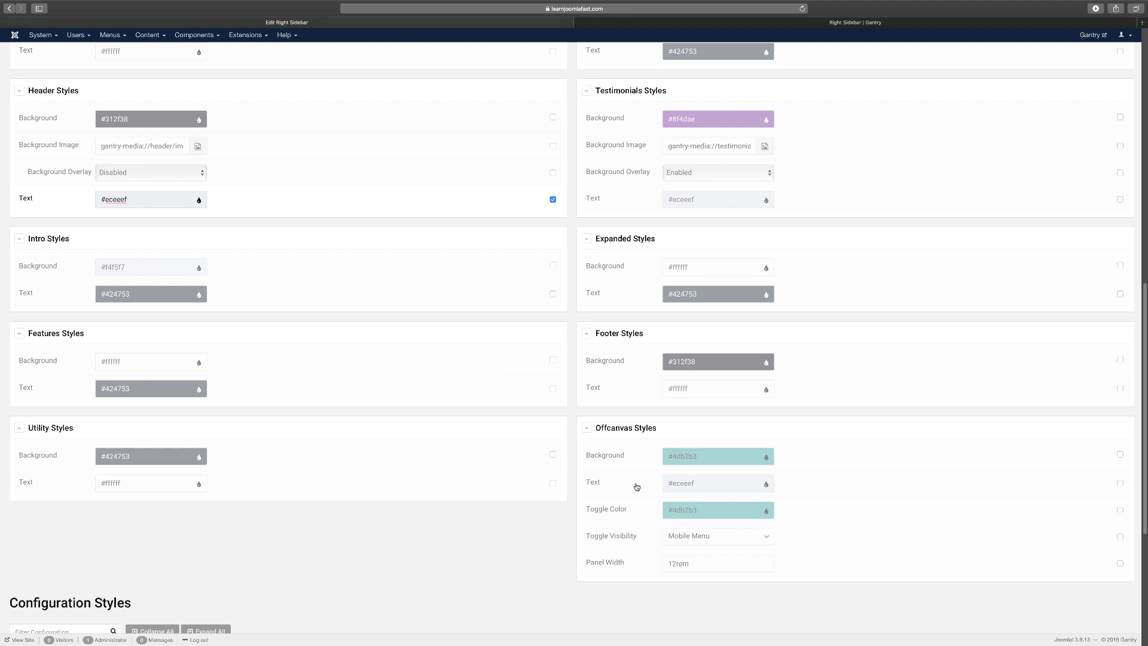
{"action": "scroll", "coordinate": [637, 487], "scroll_direction": "down", "scroll_amount": 8}
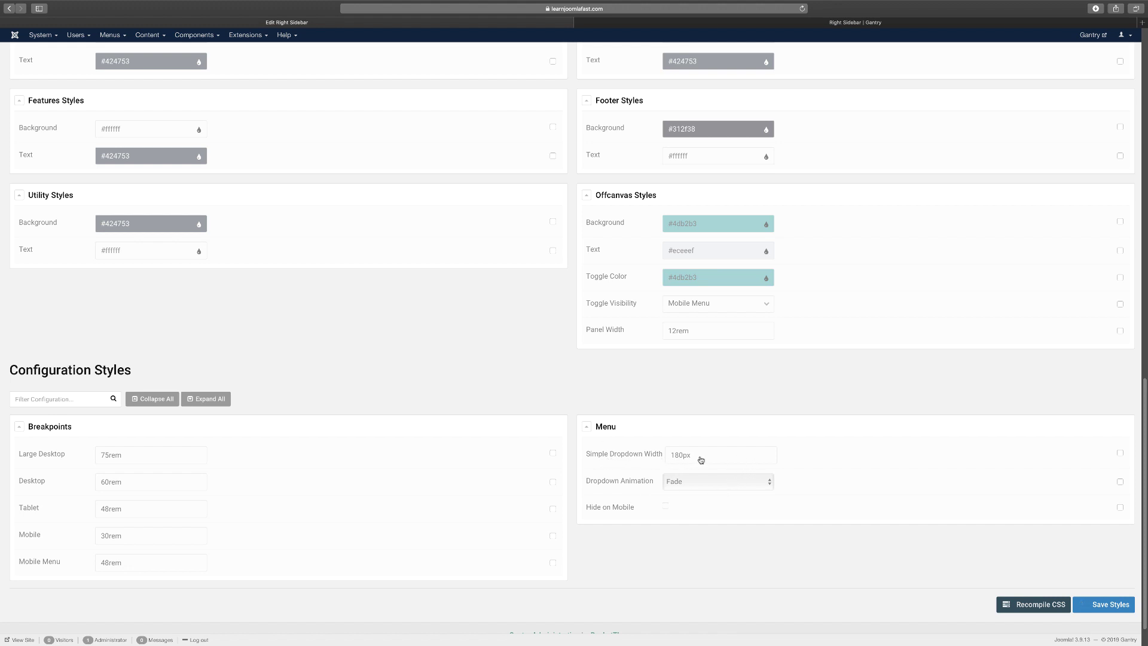
Compare the Dropdown Animation choices in the Menu configuration styles with the Styles and Layouts dropdowns on the demo site.
{"action": "left_click", "coordinate": [796, 22]}
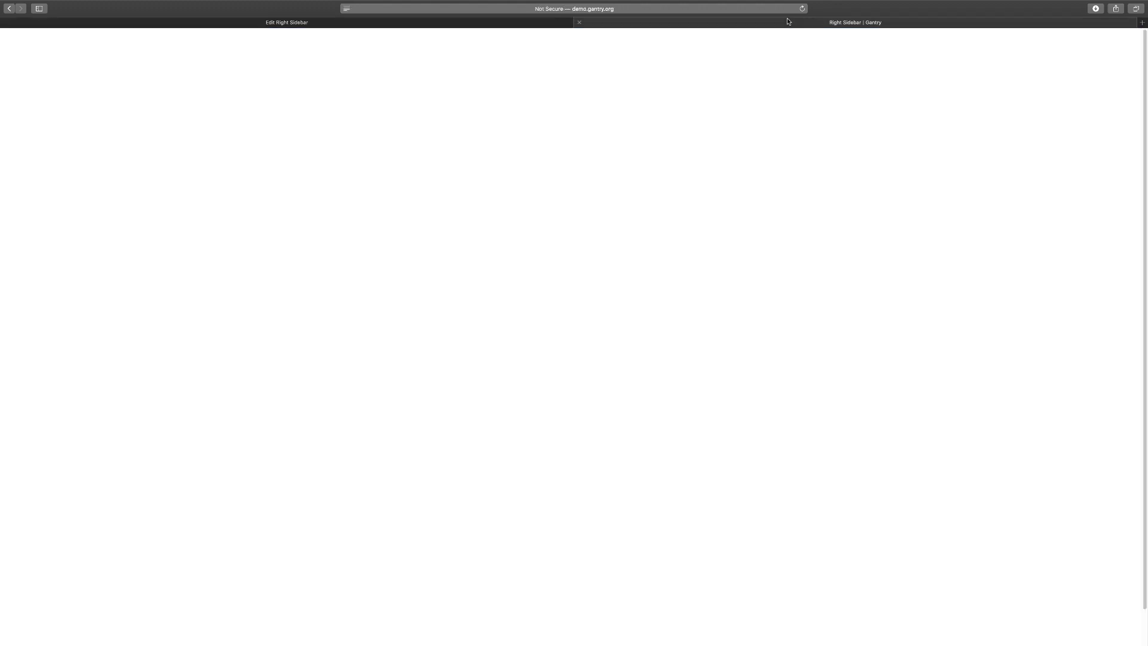
{"action": "mouse_move", "coordinate": [565, 58]}
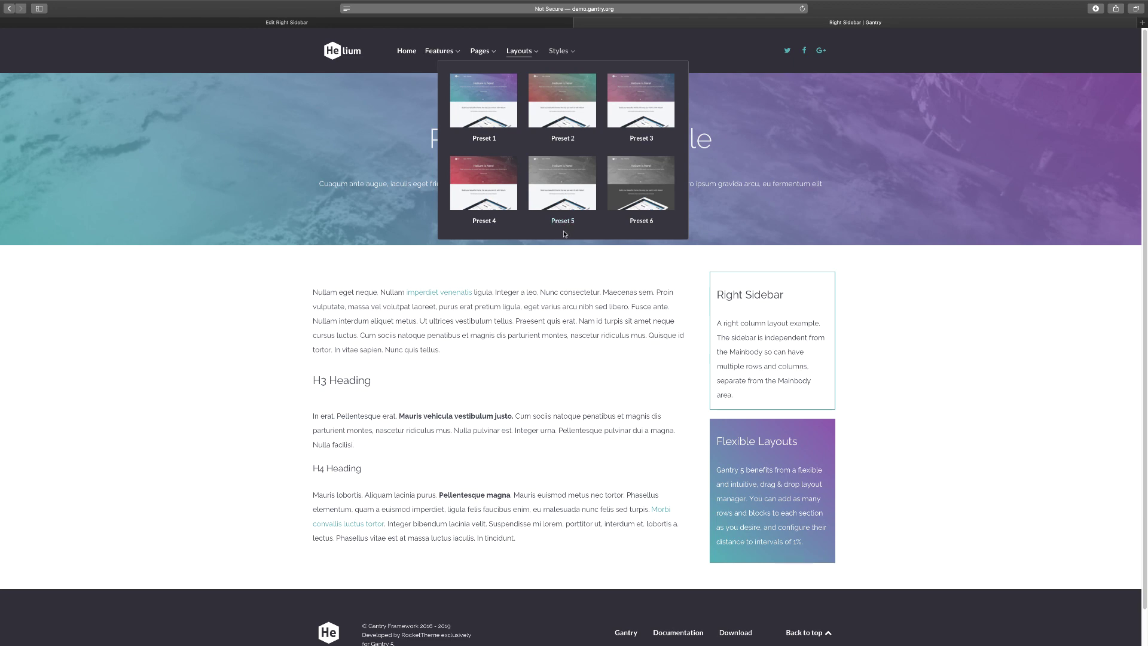
{"action": "left_click", "coordinate": [535, 23]}
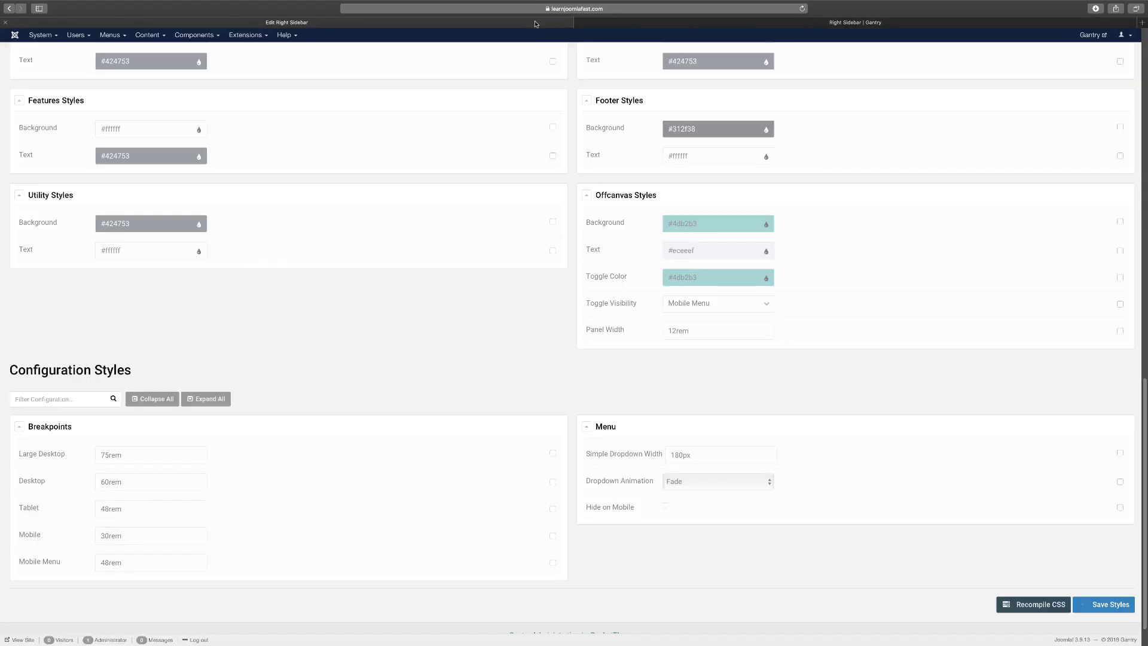
{"action": "left_click", "coordinate": [699, 488]}
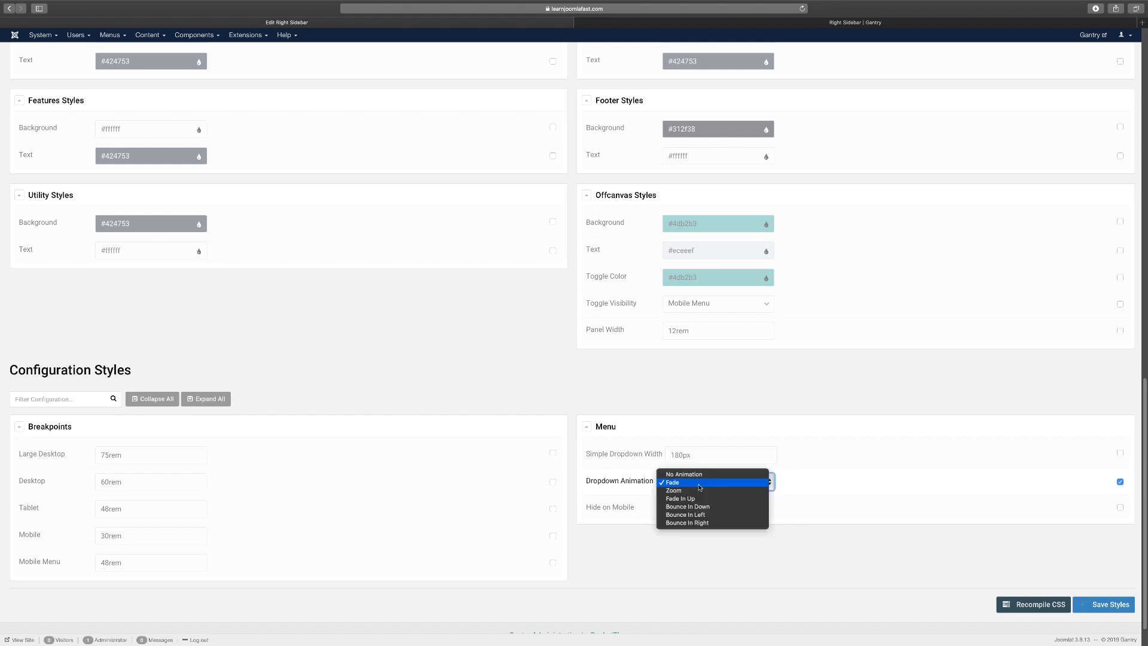
{"action": "left_click", "coordinate": [809, 498]}
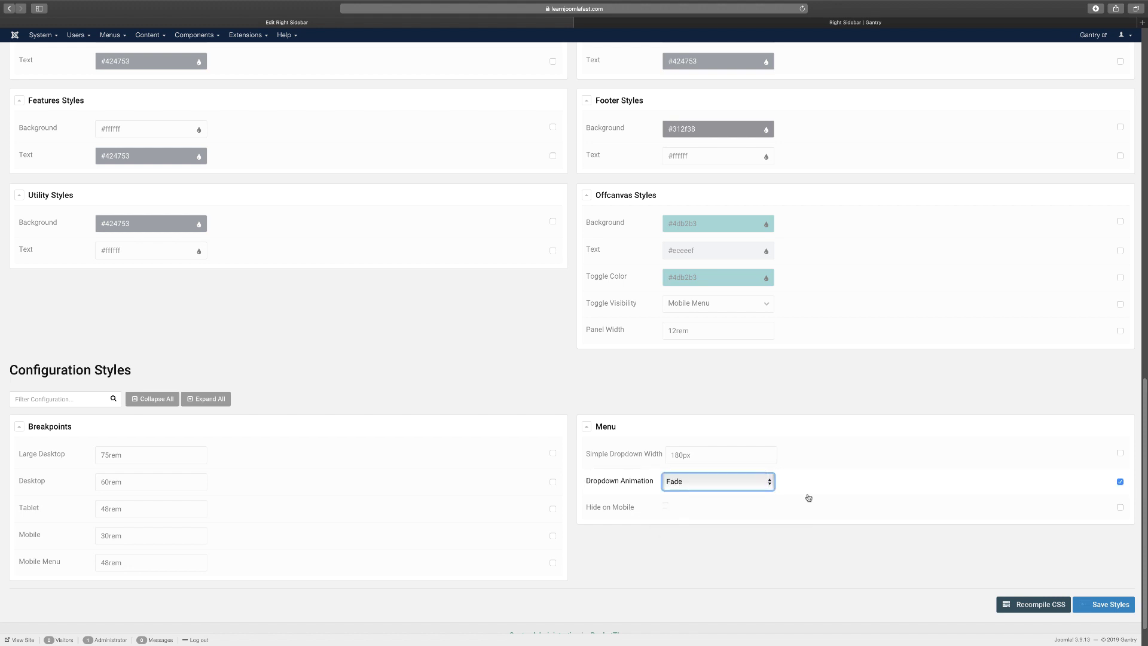
{"action": "left_click", "coordinate": [665, 35]}
{"action": "mouse_move", "coordinate": [562, 52]}
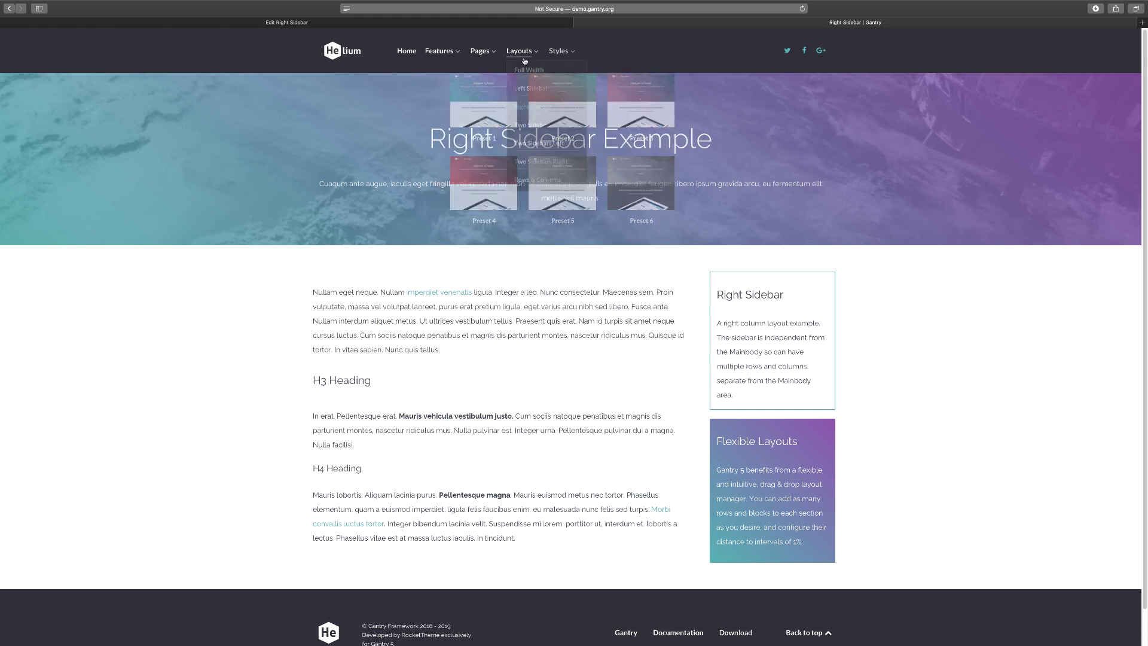
{"action": "mouse_move", "coordinate": [524, 57]}
{"action": "left_click", "coordinate": [526, 23]}
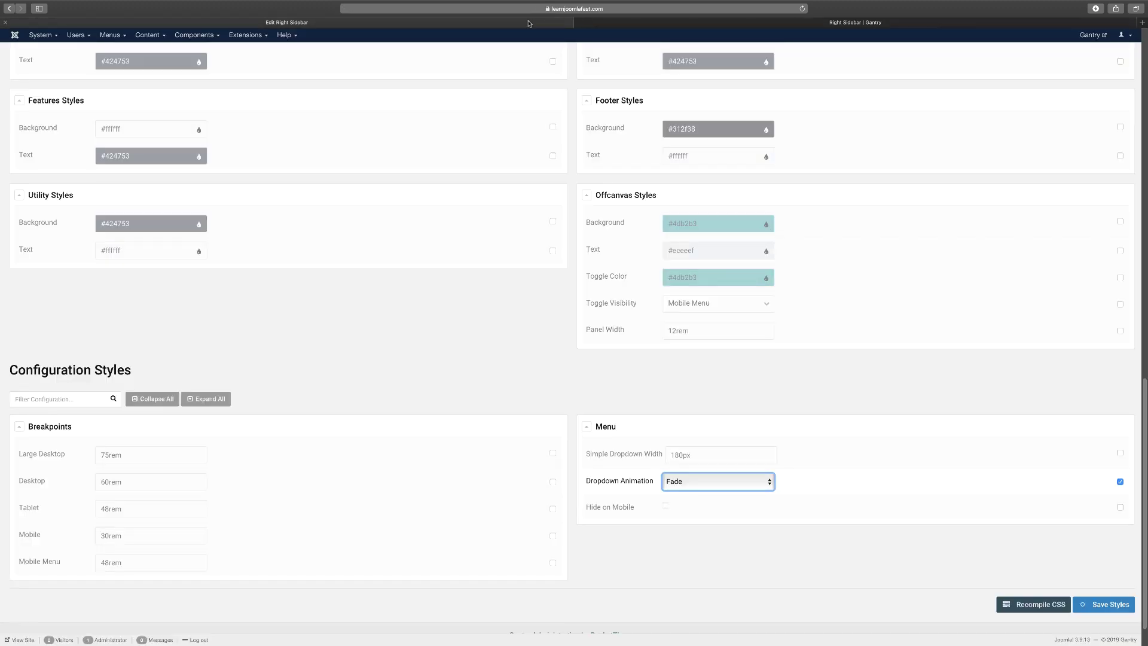
Open the Helium theme's Menu Editor, discarding the unsaved style changes of the Right Sidebar outline.
{"action": "scroll", "coordinate": [682, 498], "scroll_direction": "up", "scroll_amount": 20}
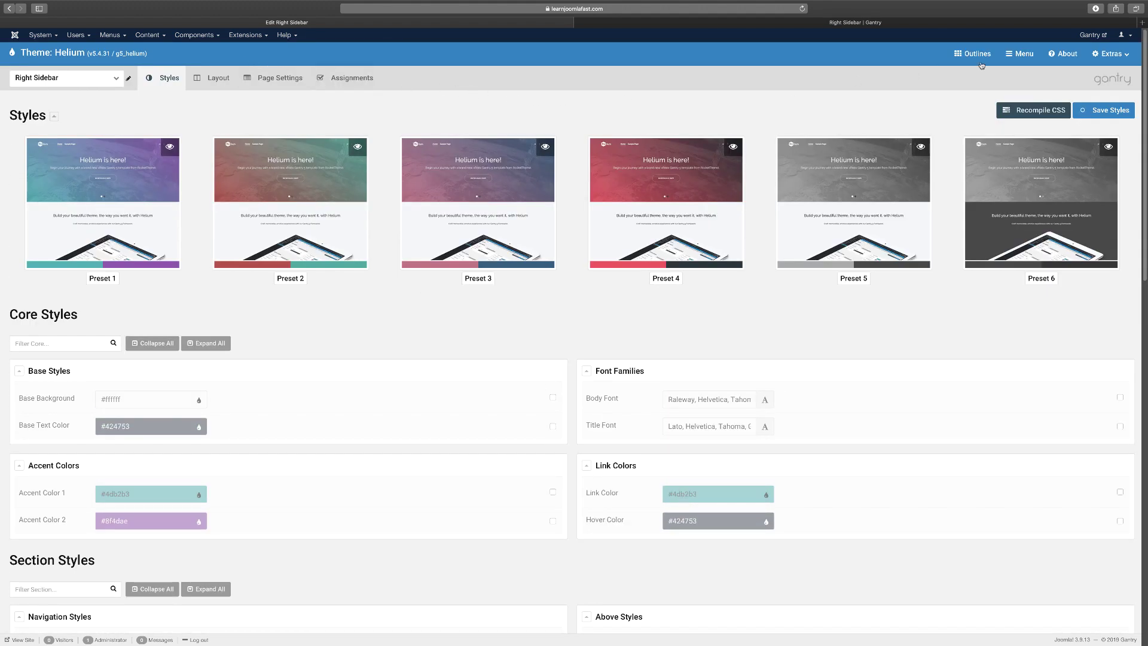
{"action": "left_click", "coordinate": [1023, 54]}
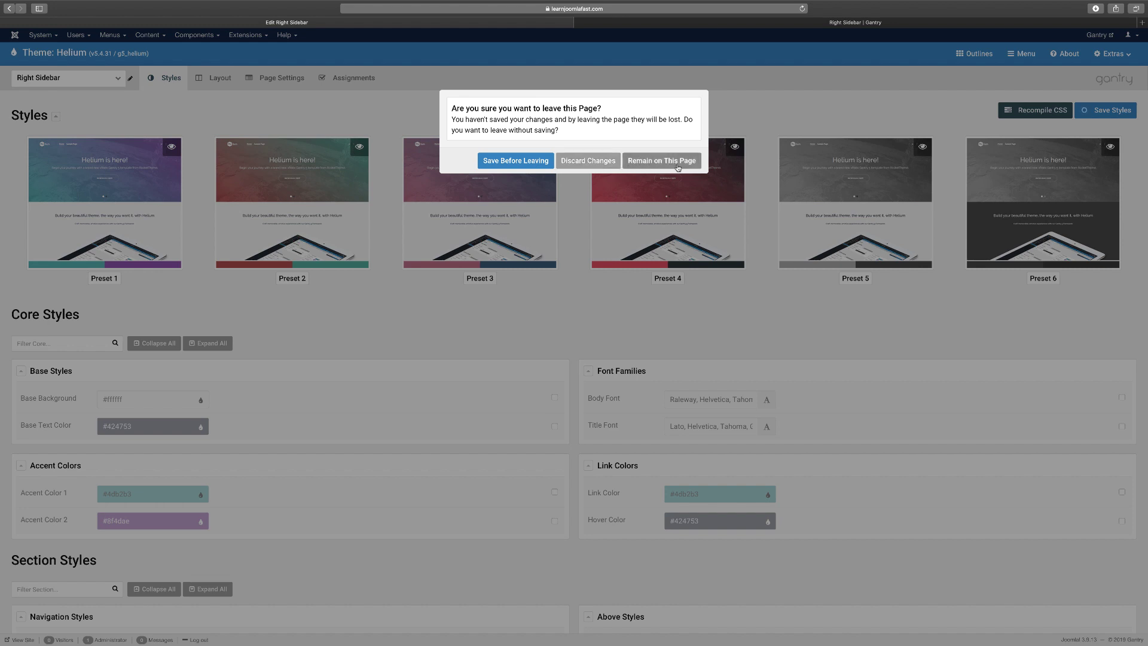
{"action": "left_click", "coordinate": [595, 162]}
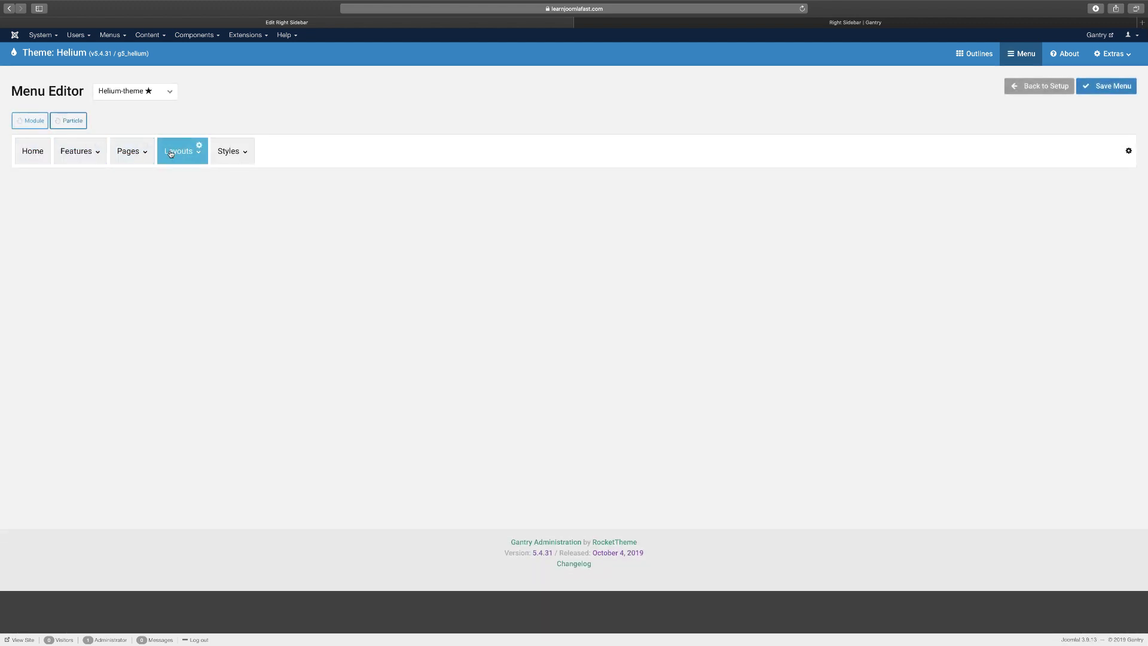
Open the settings of the Features menu item and compare them with the dropdown menus on the demo site.
{"action": "left_click", "coordinate": [98, 150]}
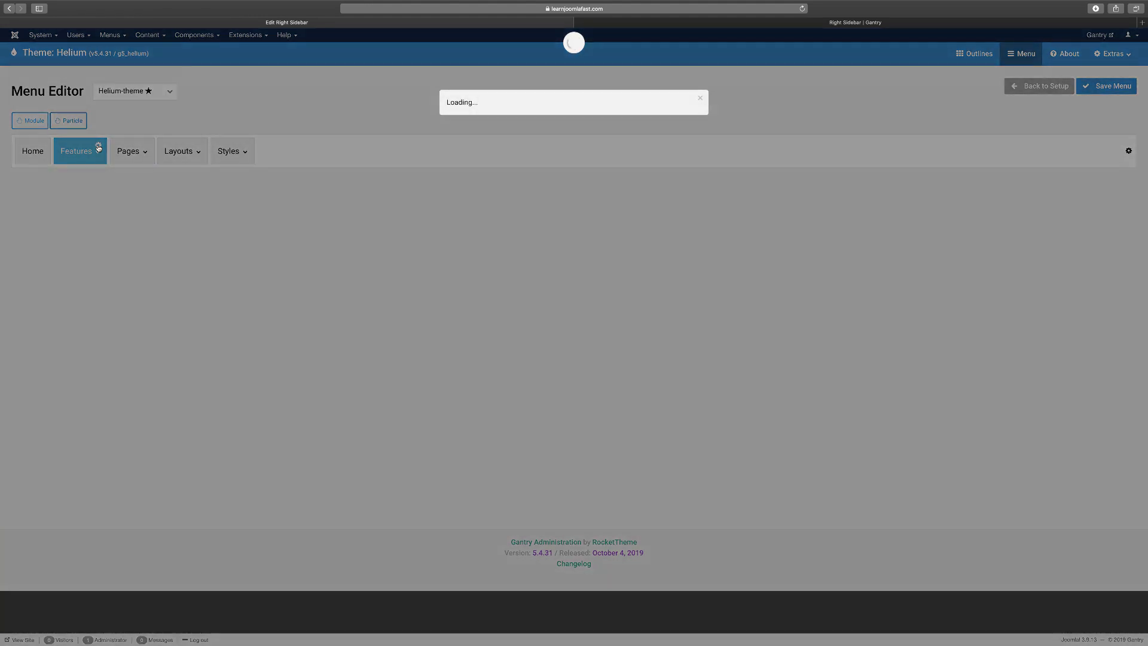
{"action": "left_click", "coordinate": [703, 24]}
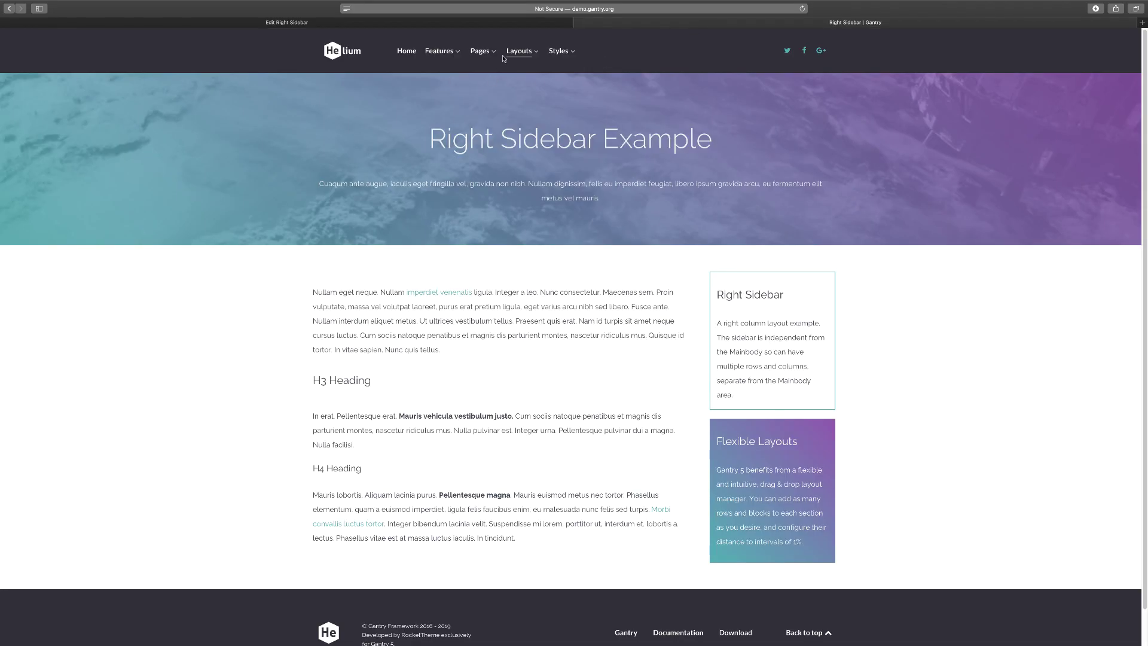
{"action": "mouse_move", "coordinate": [435, 58]}
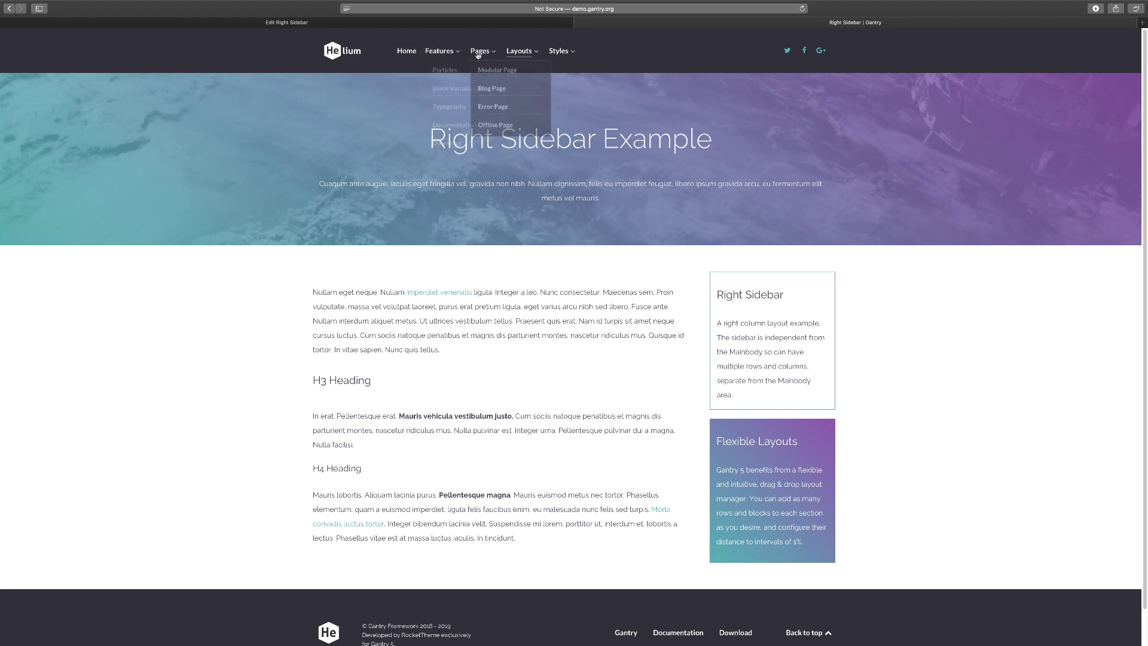
{"action": "mouse_move", "coordinate": [509, 55]}
{"action": "left_click", "coordinate": [542, 24]}
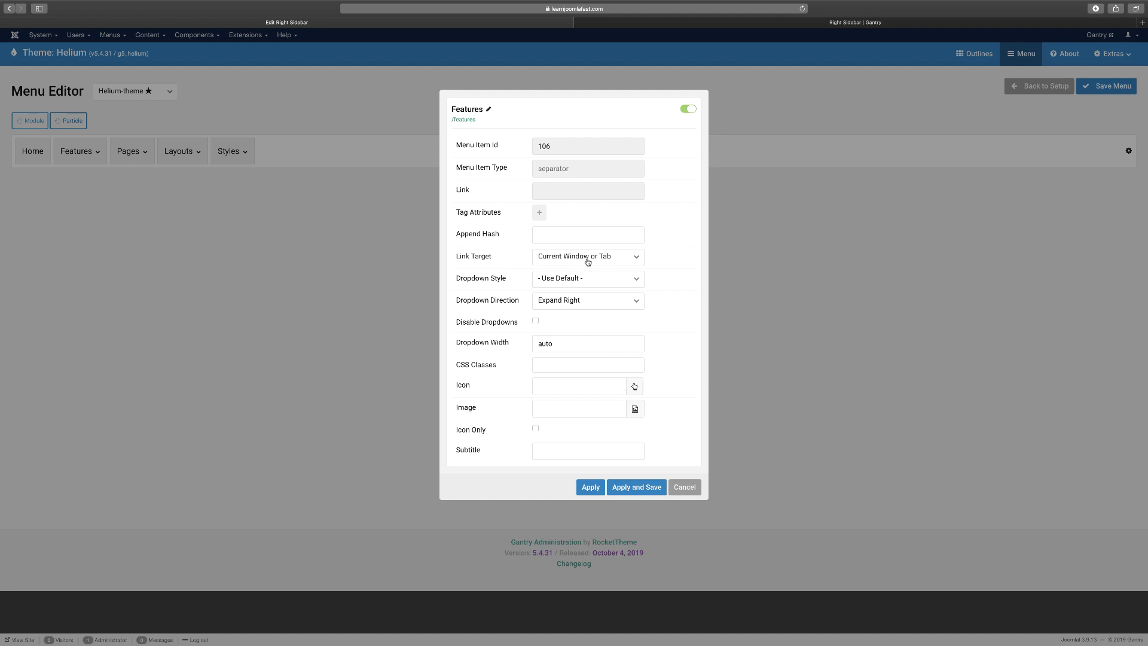
Check the Features item's Link Target options and the demo site's Features dropdown, and close the item settings without applying changes.
{"action": "left_click", "coordinate": [637, 258]}
{"action": "left_click", "coordinate": [655, 255]}
{"action": "left_click", "coordinate": [844, 26]}
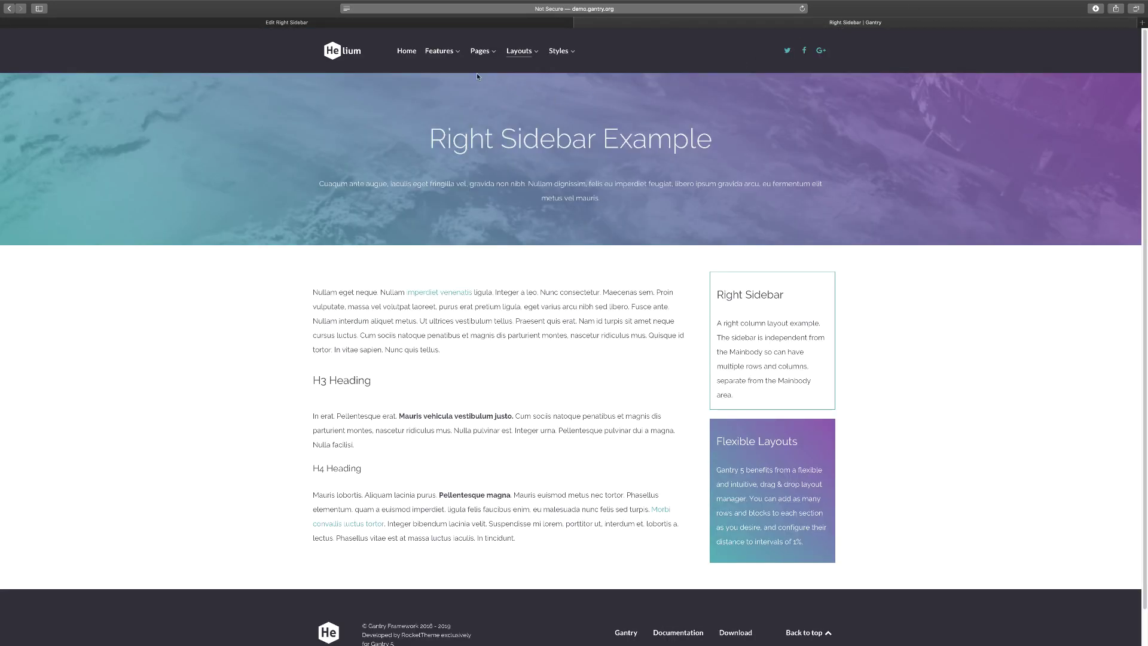
{"action": "mouse_move", "coordinate": [447, 55]}
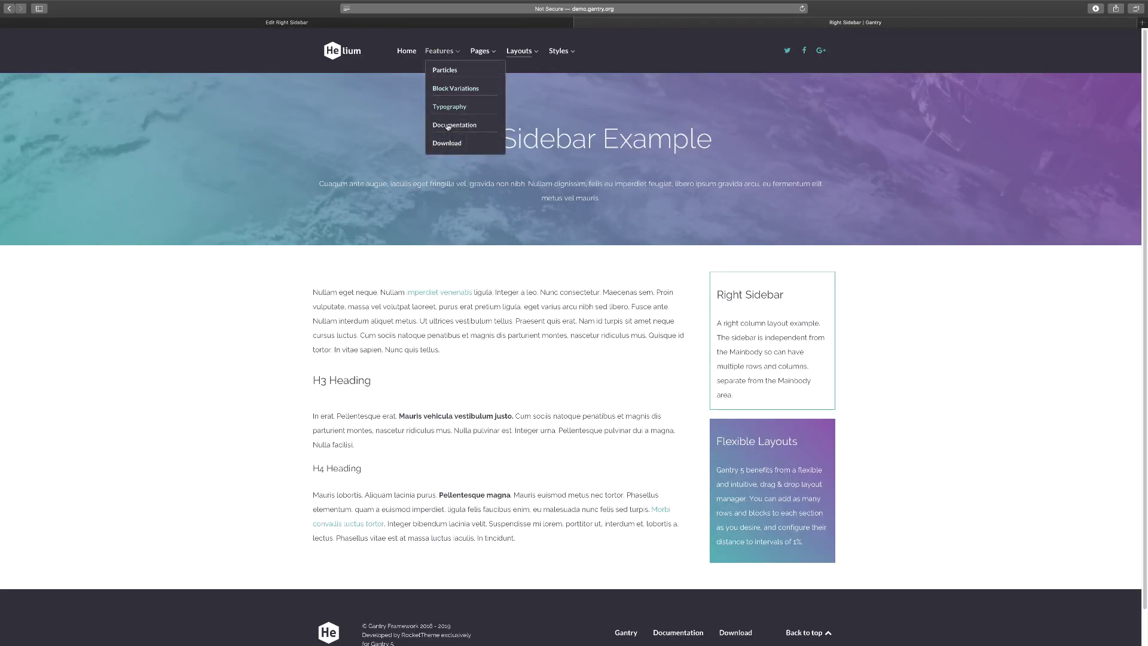
{"action": "left_click", "coordinate": [486, 26]}
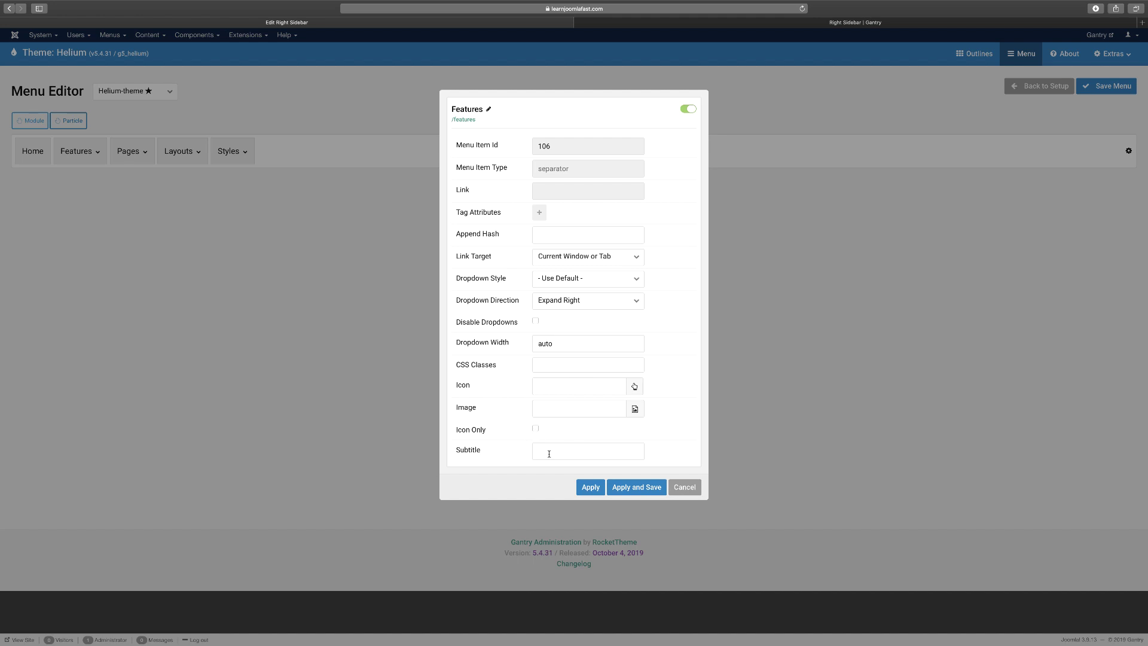
{"action": "left_click", "coordinate": [557, 146]}
{"action": "left_click", "coordinate": [685, 490]}
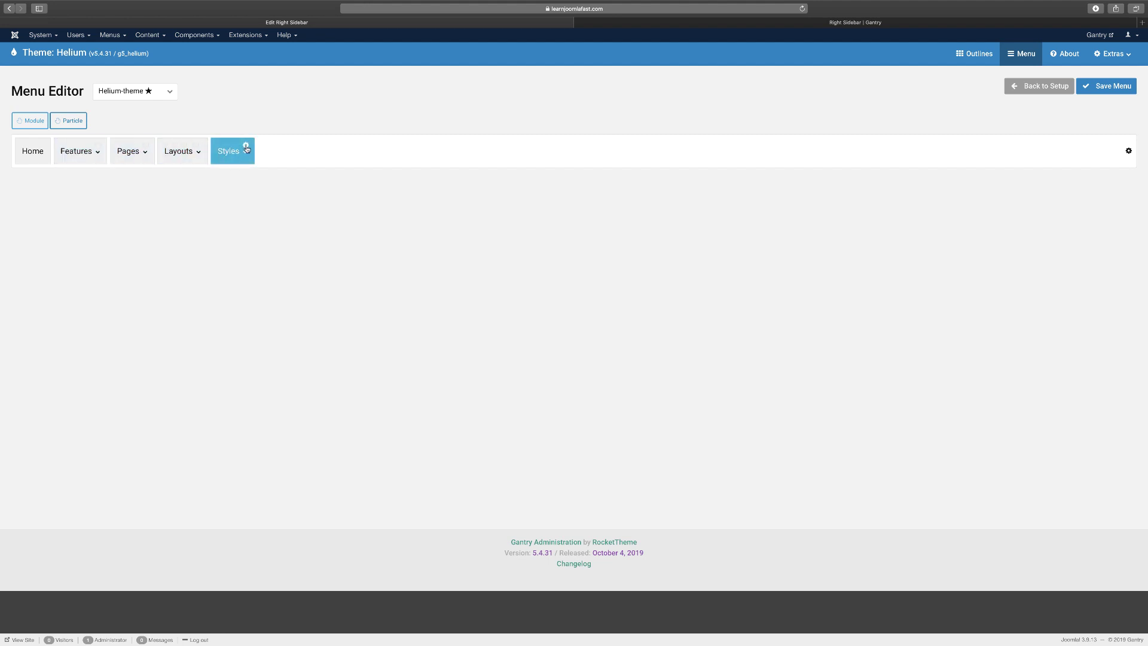
Look over the Helium theme's Extras options and open the Platform Settings.
{"action": "left_click", "coordinate": [645, 25]}
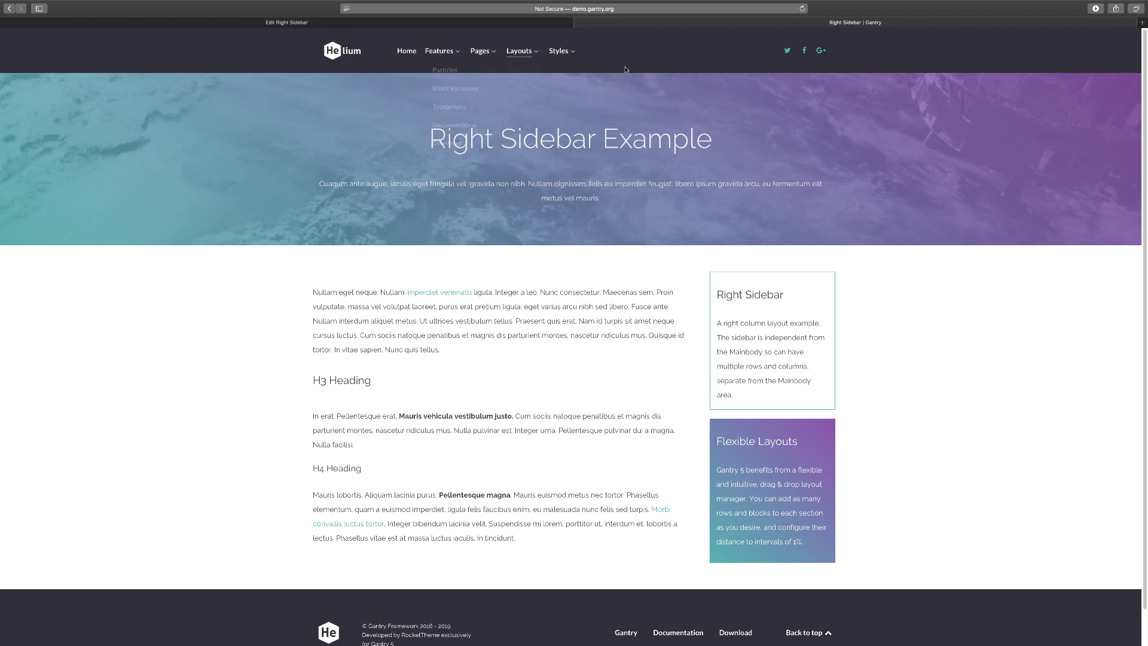
{"action": "left_click", "coordinate": [496, 24]}
{"action": "left_click", "coordinate": [1112, 54]}
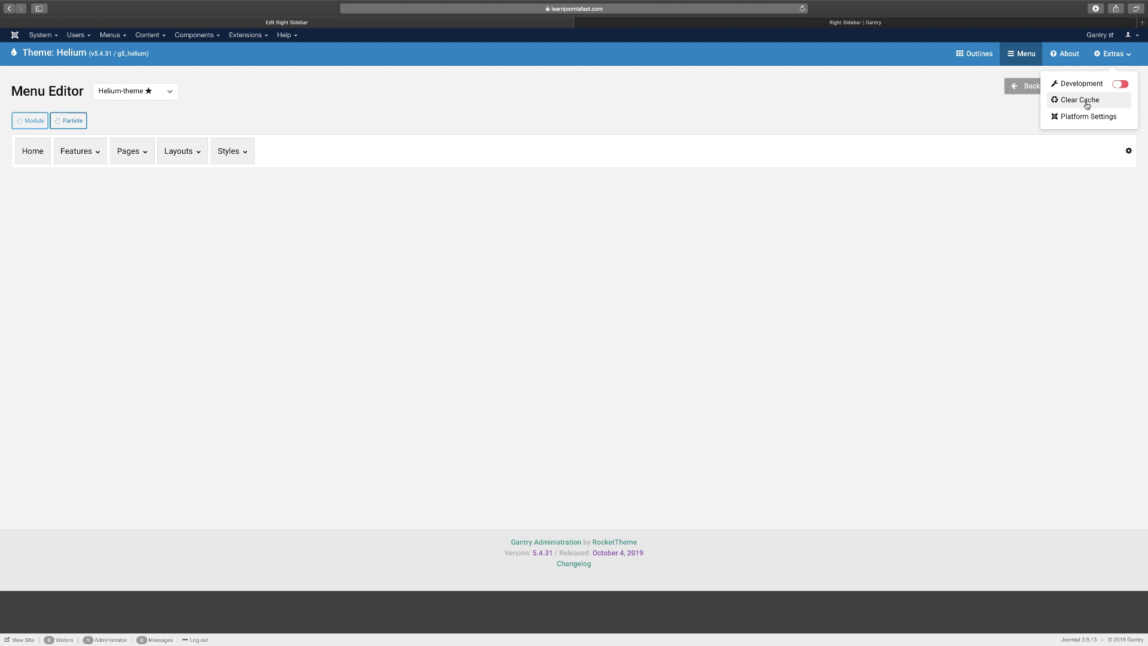
{"action": "left_click", "coordinate": [844, 24]}
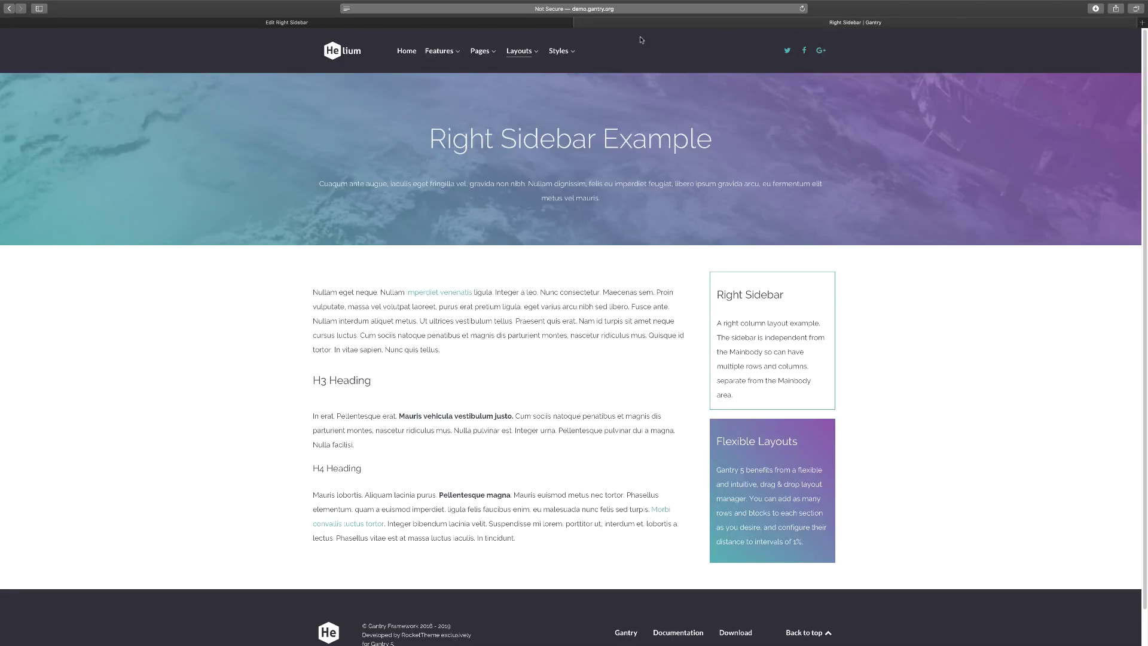
{"action": "left_click", "coordinate": [505, 24]}
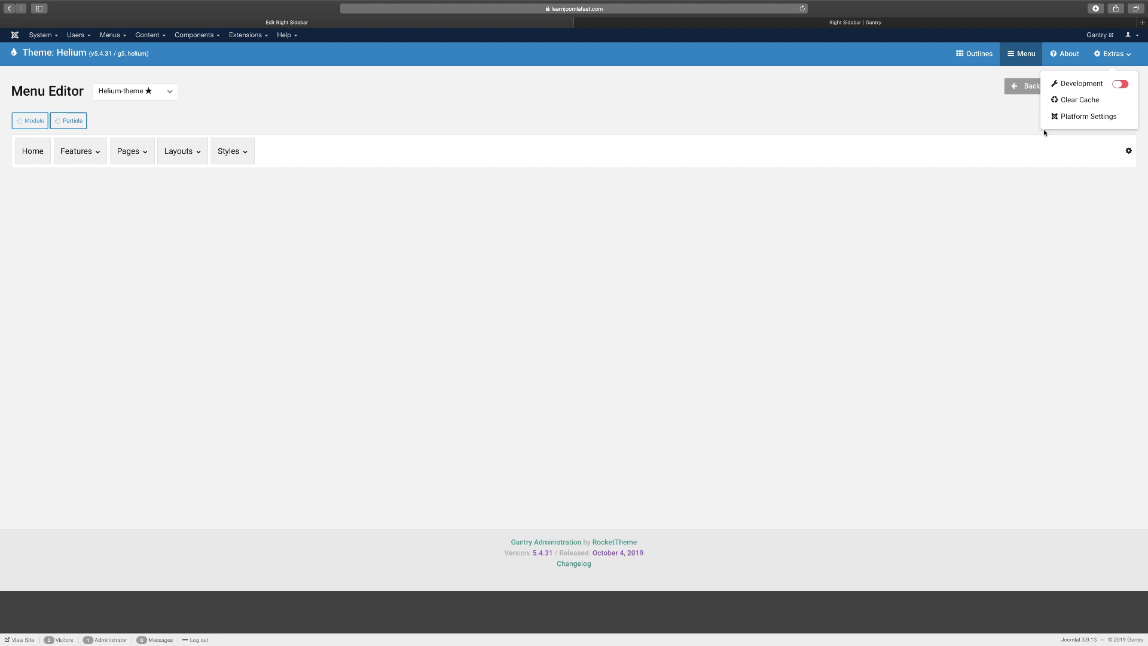
{"action": "left_click", "coordinate": [1072, 118]}
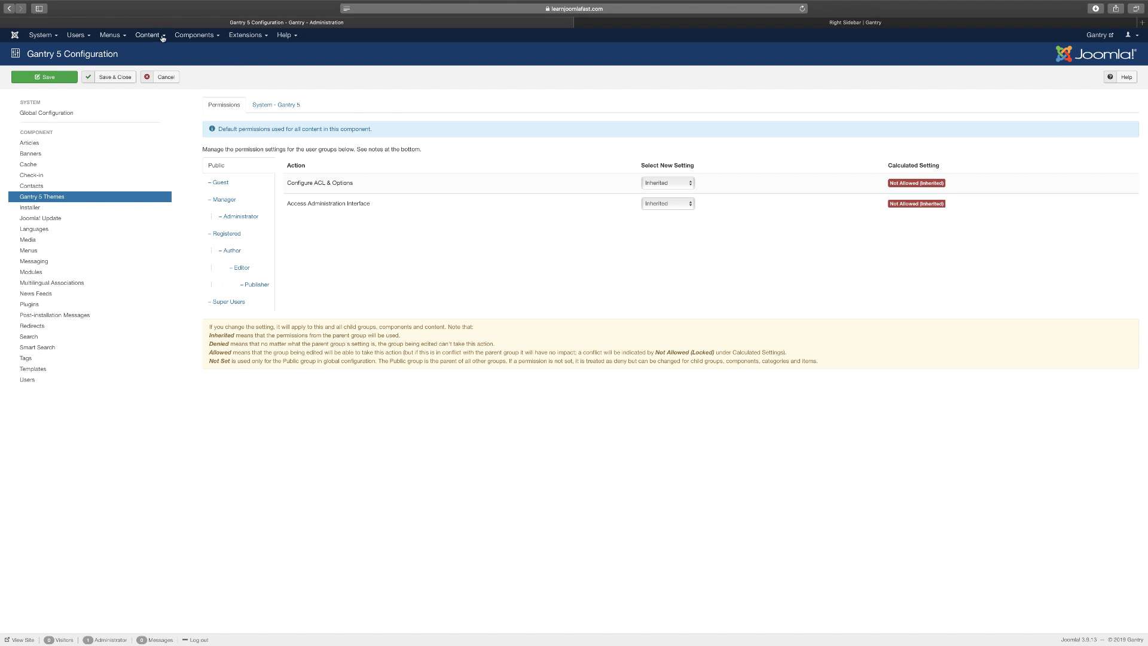
Return to the Helium theme's styles through the Gantry 5 component, browse the available outlines and choose Base Outline.
{"action": "left_click", "coordinate": [182, 37]}
{"action": "left_click", "coordinate": [205, 72]}
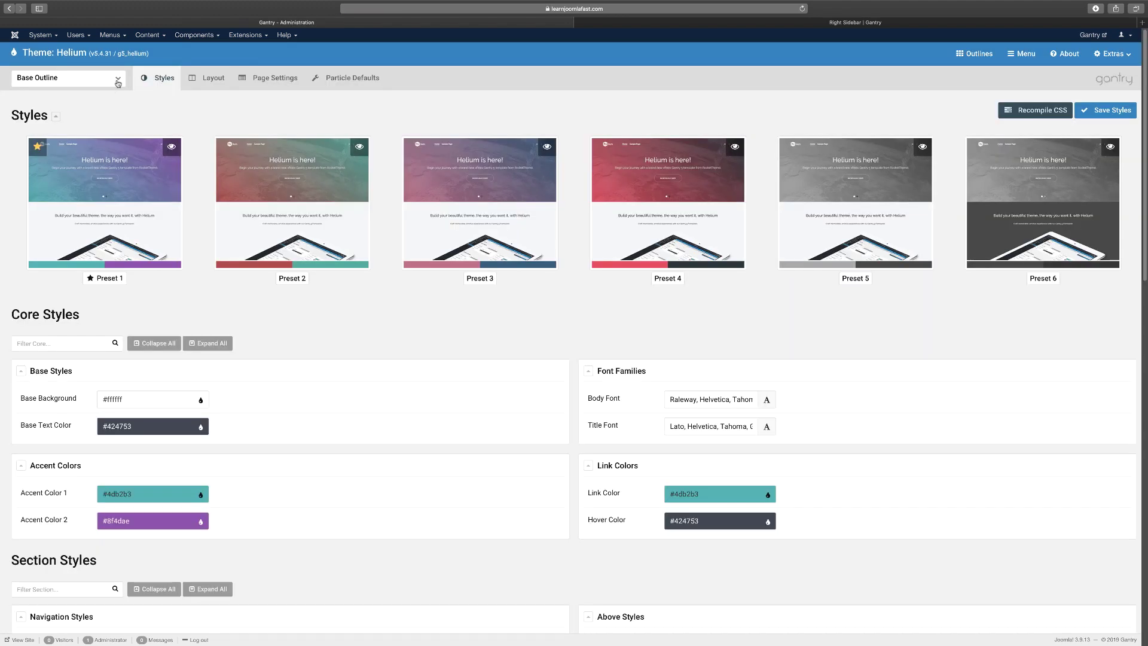
{"action": "left_click", "coordinate": [118, 81]}
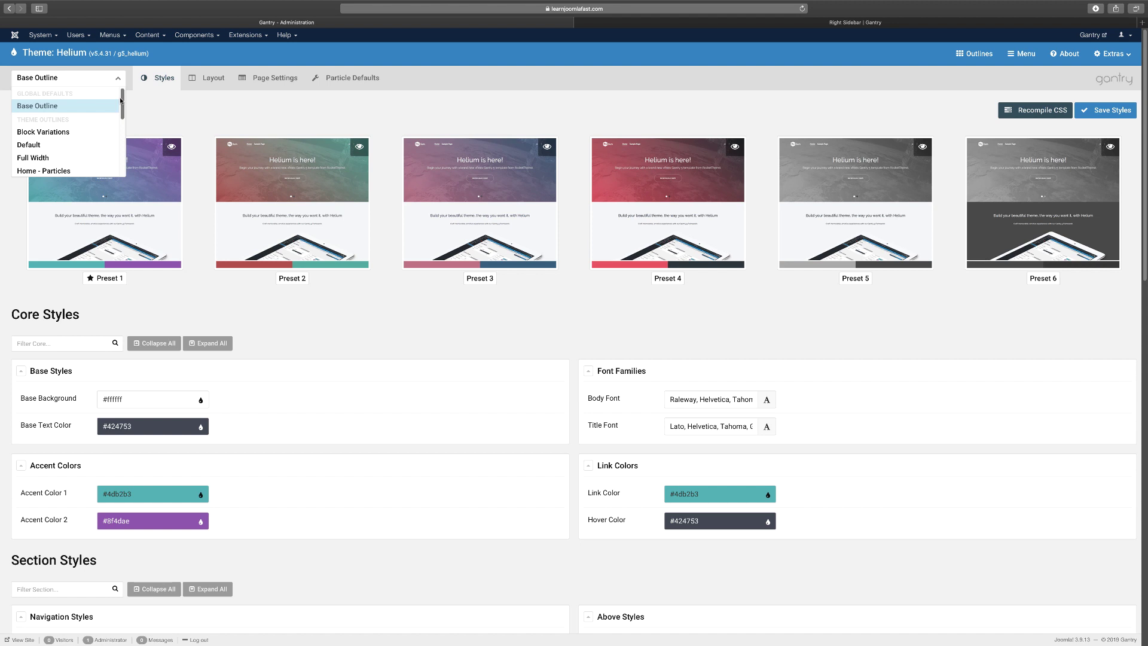
{"action": "scroll", "coordinate": [121, 101], "scroll_direction": "down", "scroll_amount": 10}
{"action": "scroll", "coordinate": [120, 103], "scroll_direction": "up", "scroll_amount": 10}
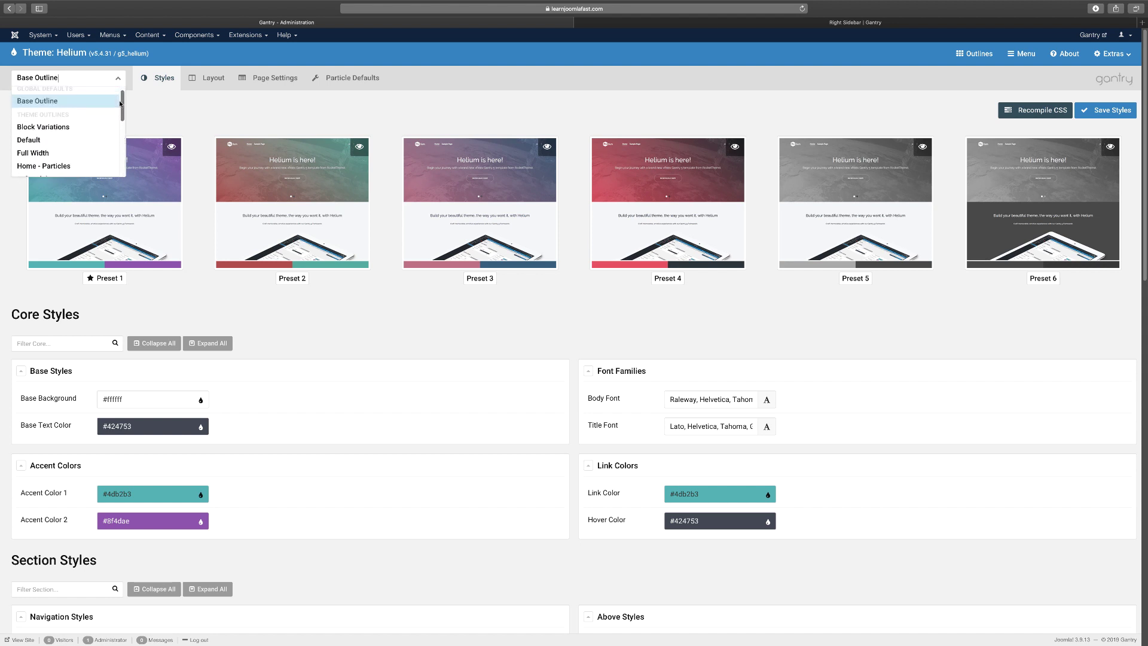
{"action": "scroll", "coordinate": [120, 102], "scroll_direction": "up", "scroll_amount": 1}
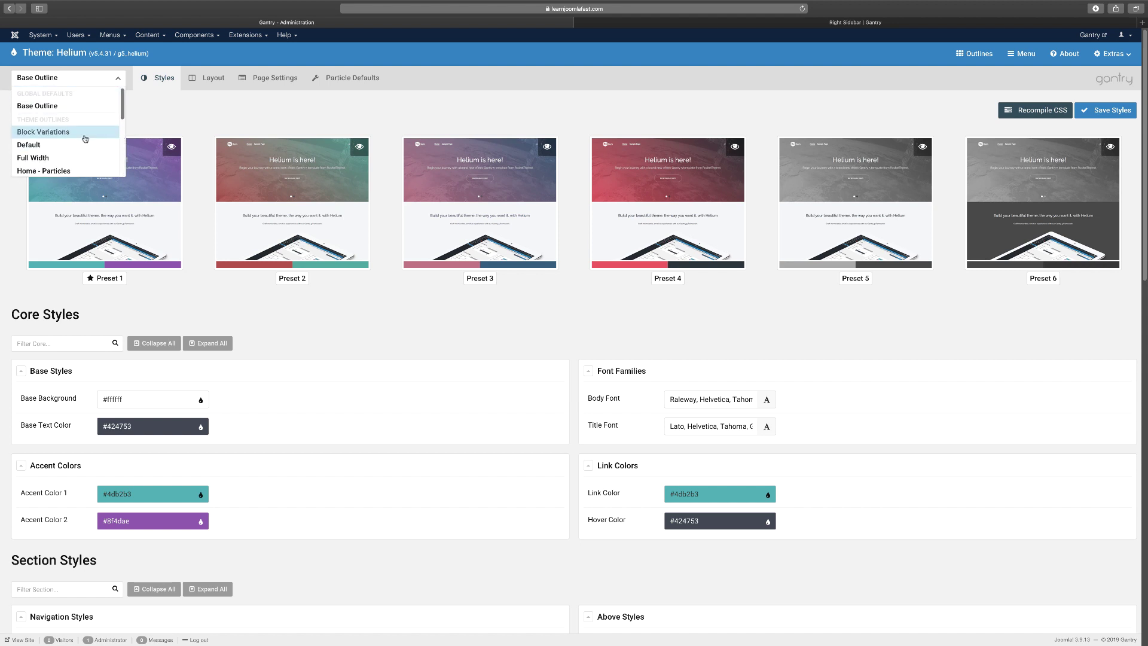
{"action": "mouse_move", "coordinate": [122, 105]}
{"action": "left_mouse_down"}
{"action": "mouse_move", "coordinate": [122, 160]}
{"action": "mouse_move", "coordinate": [119, 108]}
{"action": "left_mouse_up"}
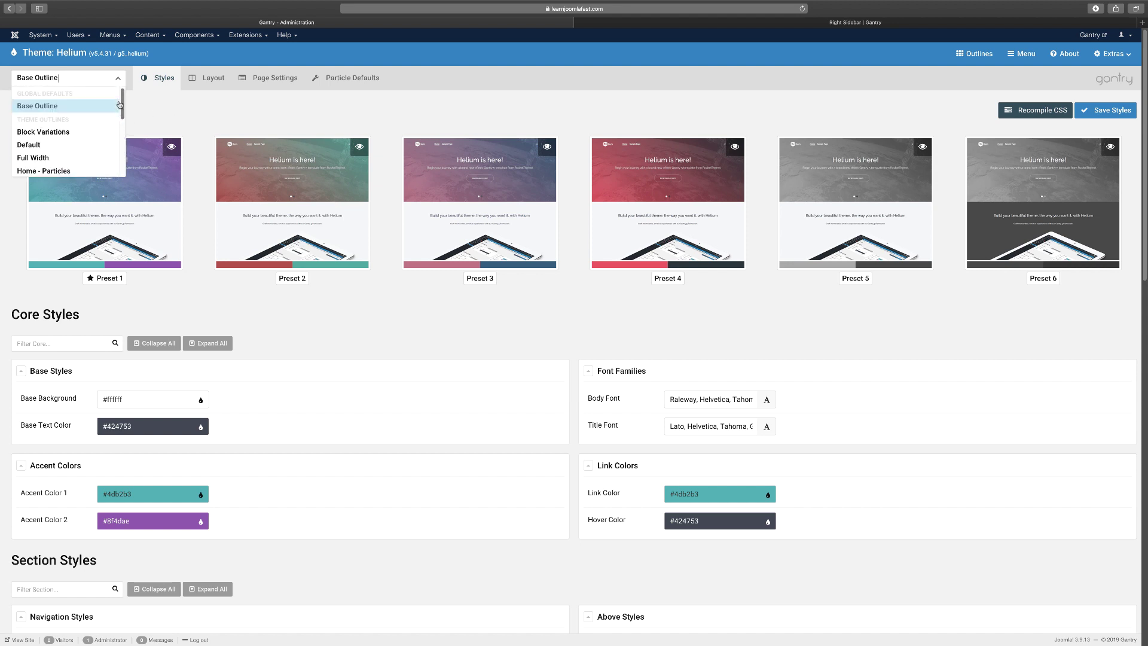
{"action": "left_click", "coordinate": [83, 108]}
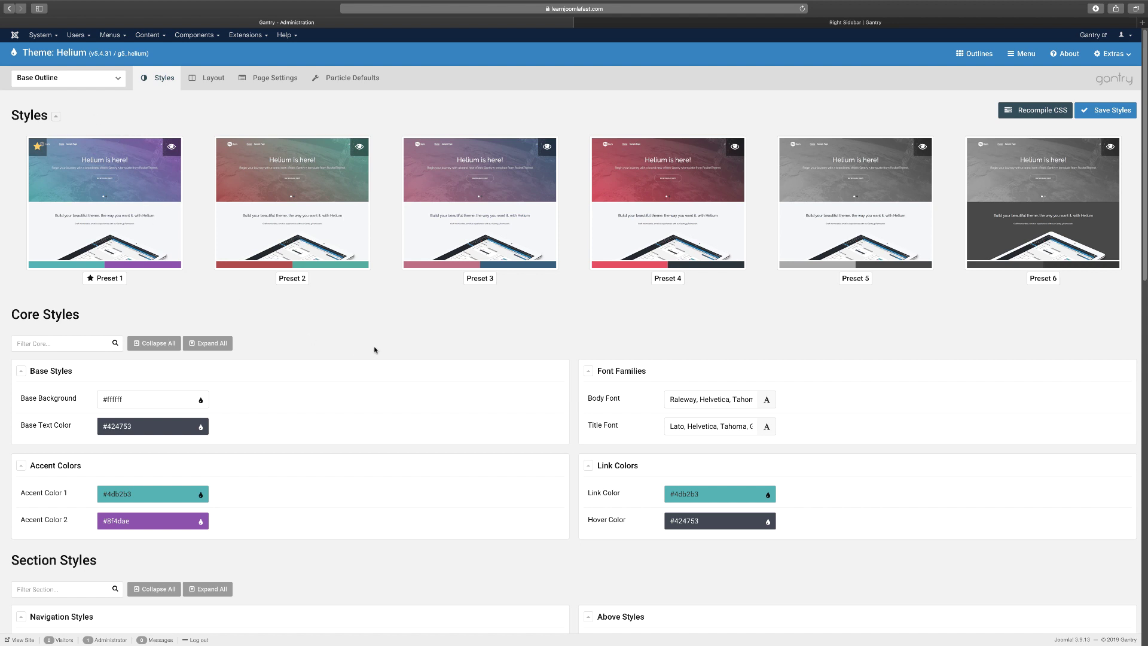
Look over the Base Outline's presets and core styles, and bring up the home page on the demo site.
{"action": "scroll", "coordinate": [373, 336], "scroll_direction": "down", "scroll_amount": 1}
{"action": "scroll", "coordinate": [374, 334], "scroll_direction": "down", "scroll_amount": 1}
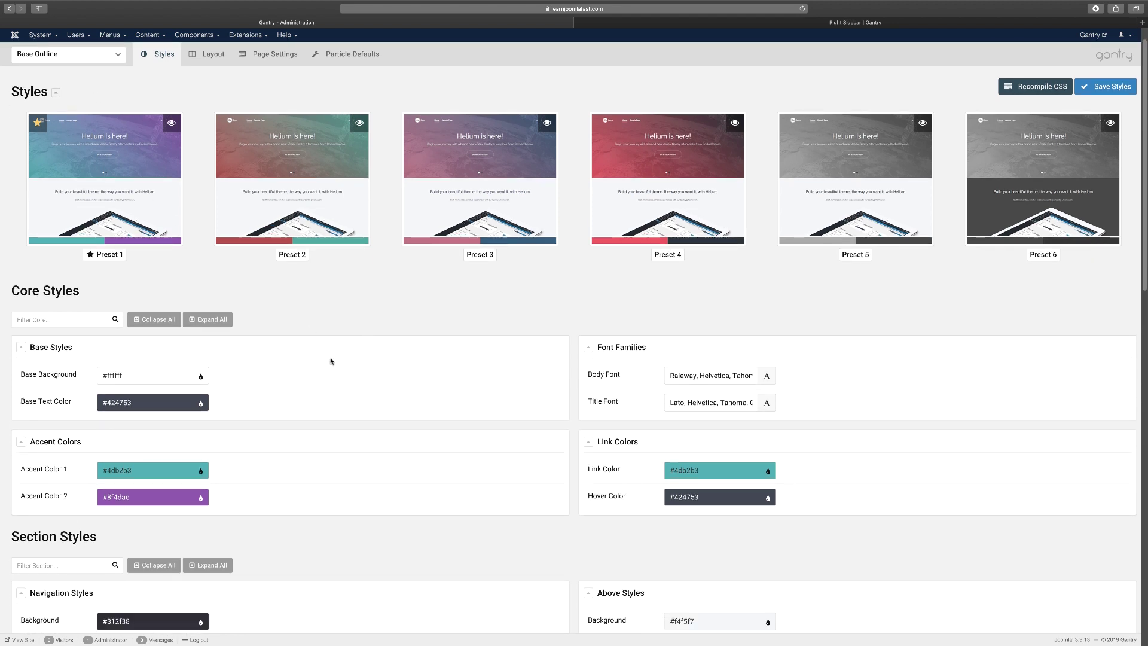
{"action": "scroll", "coordinate": [330, 361], "scroll_direction": "down", "scroll_amount": 2}
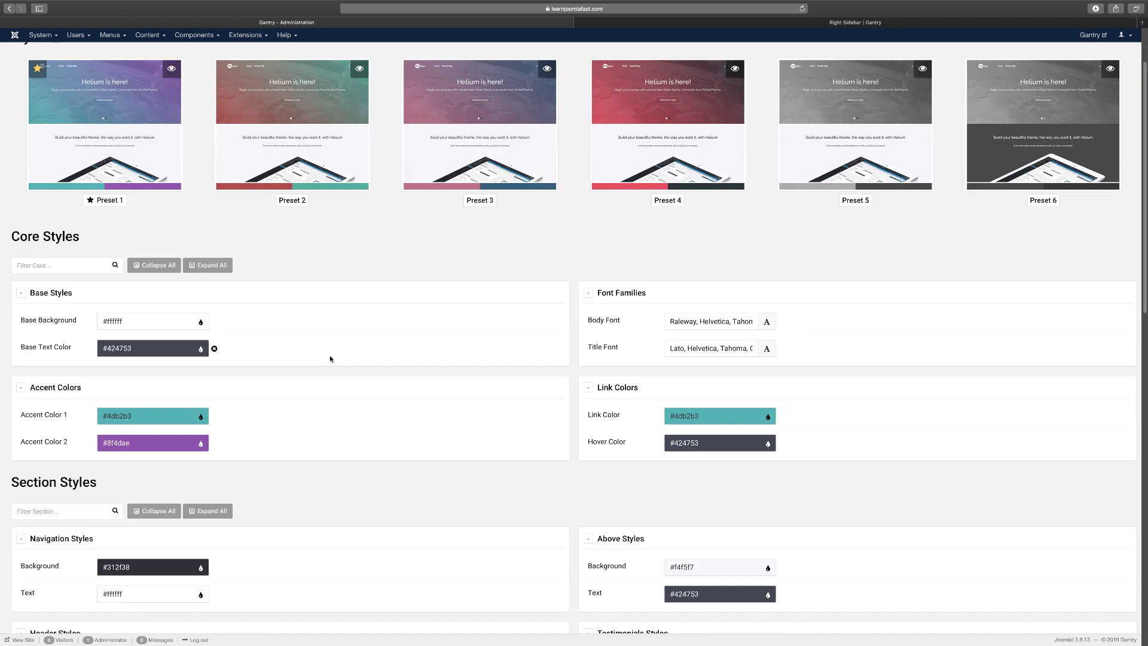
{"action": "scroll", "coordinate": [330, 359], "scroll_direction": "right", "scroll_amount": 1}
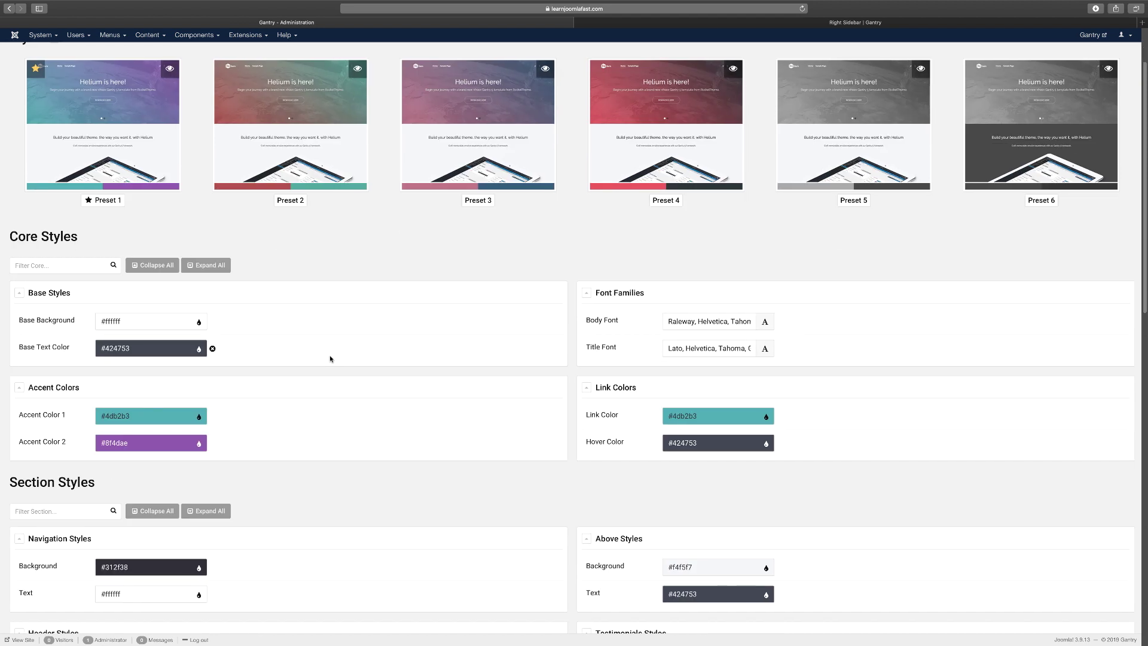
{"action": "scroll", "coordinate": [665, 75], "scroll_direction": "up", "scroll_amount": 3}
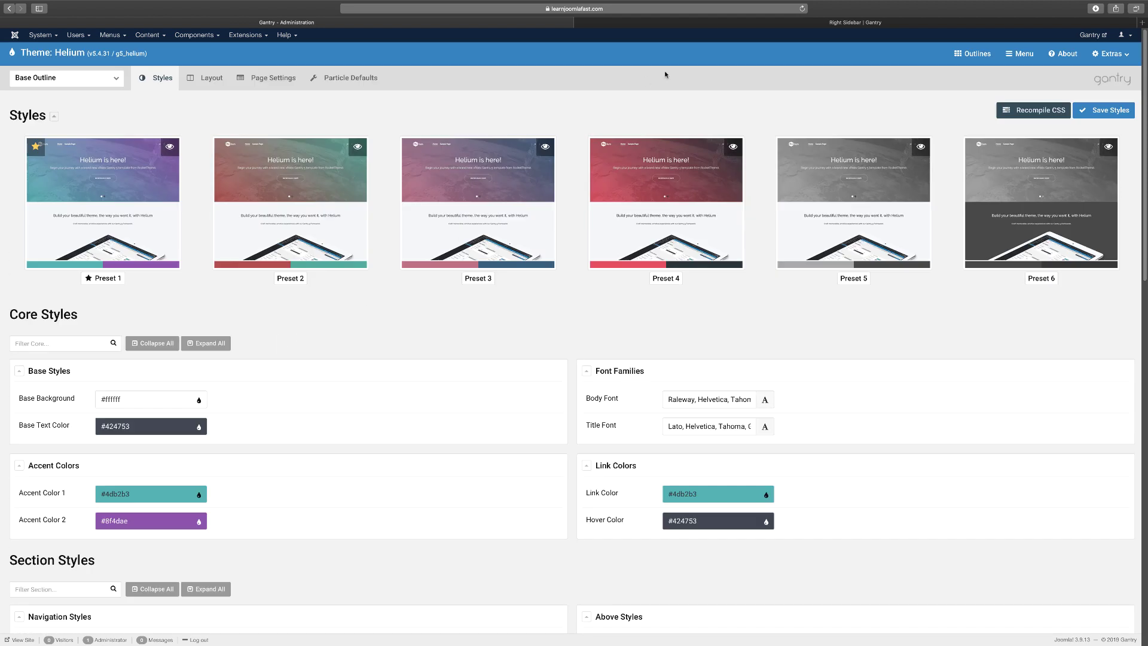
{"action": "left_click", "coordinate": [684, 24]}
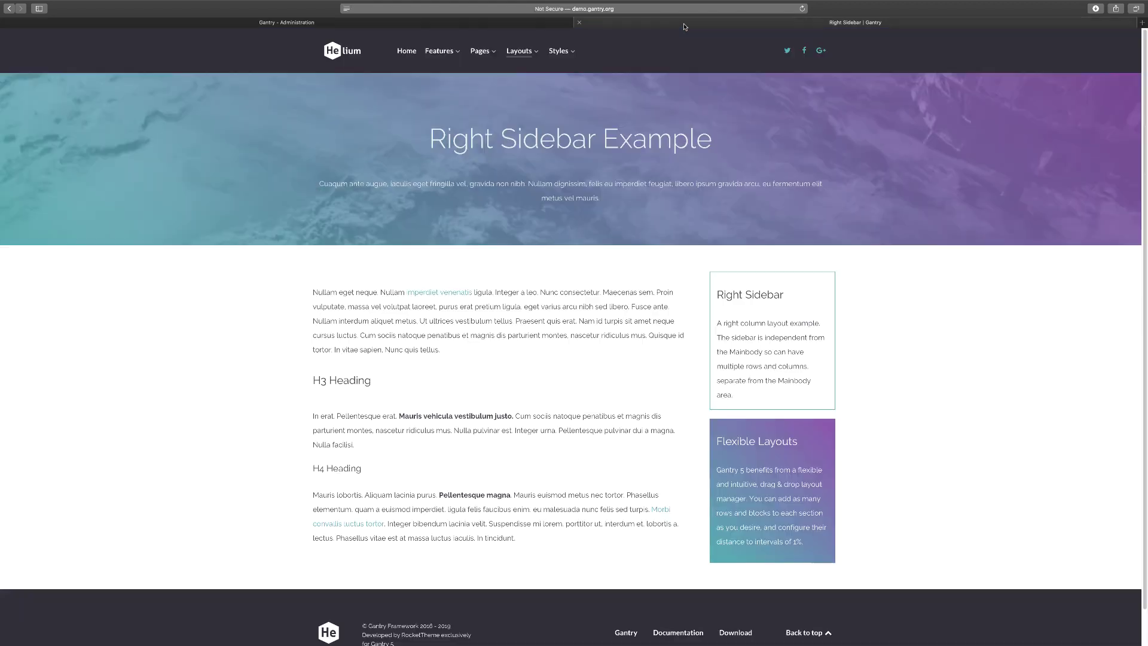
{"action": "left_click", "coordinate": [347, 55]}
{"action": "left_click", "coordinate": [288, 22]}
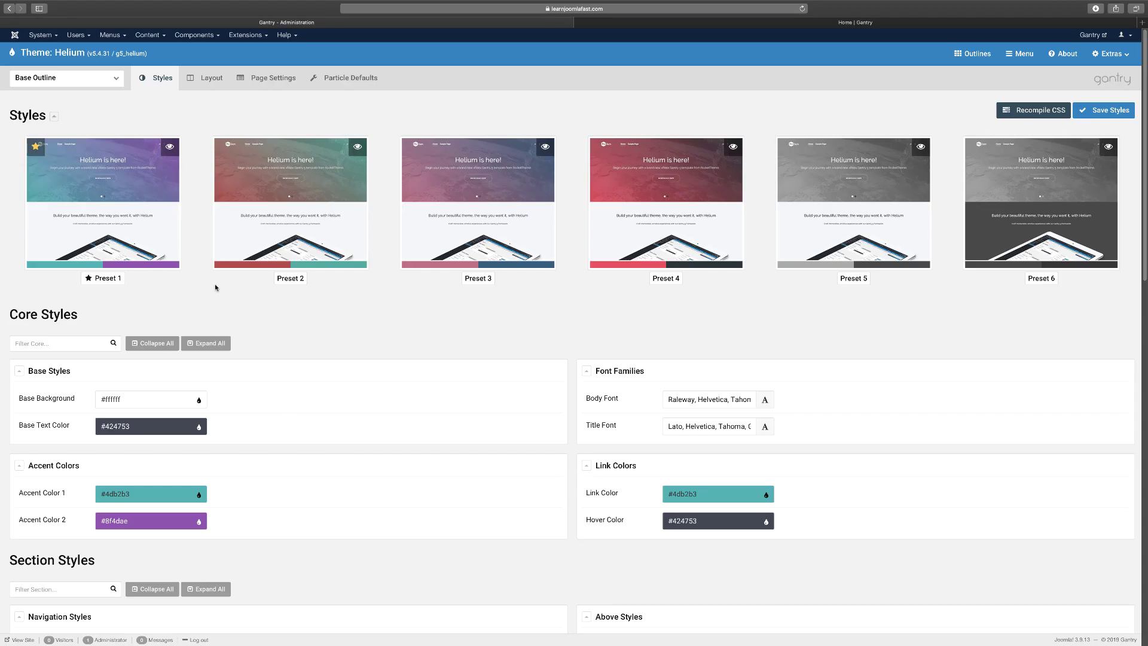
Compare the Base Outline's accent colors with the demo home page and examine its section styles down to Testimonials.
{"action": "scroll", "coordinate": [351, 380], "scroll_direction": "down", "scroll_amount": 2}
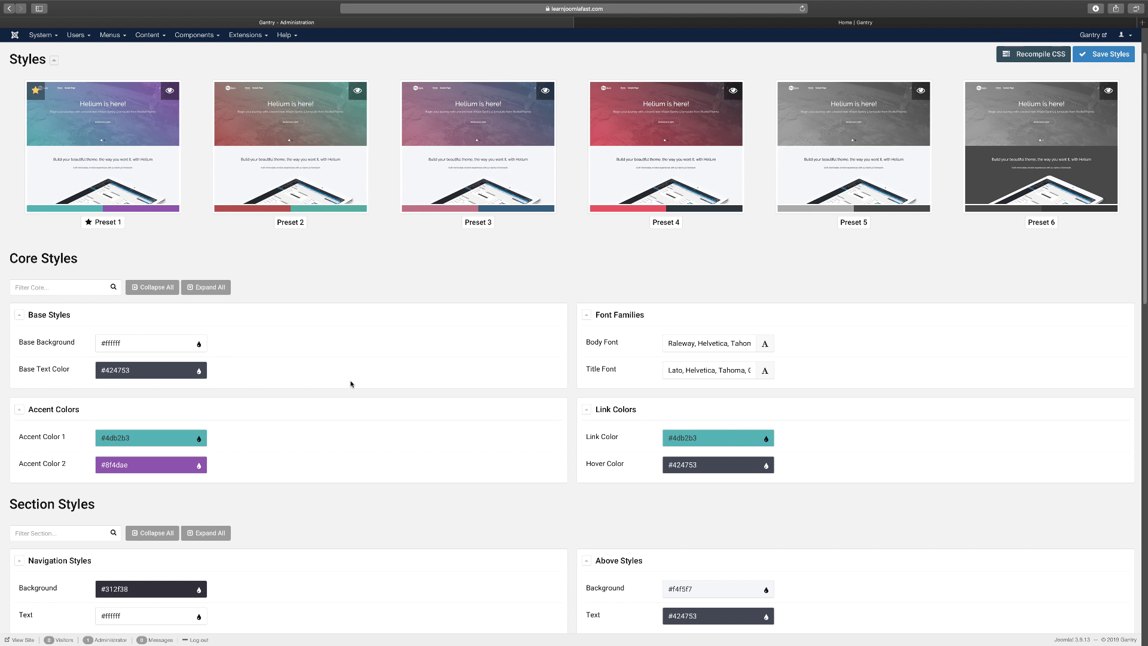
{"action": "scroll", "coordinate": [351, 384], "scroll_direction": "right", "scroll_amount": 1}
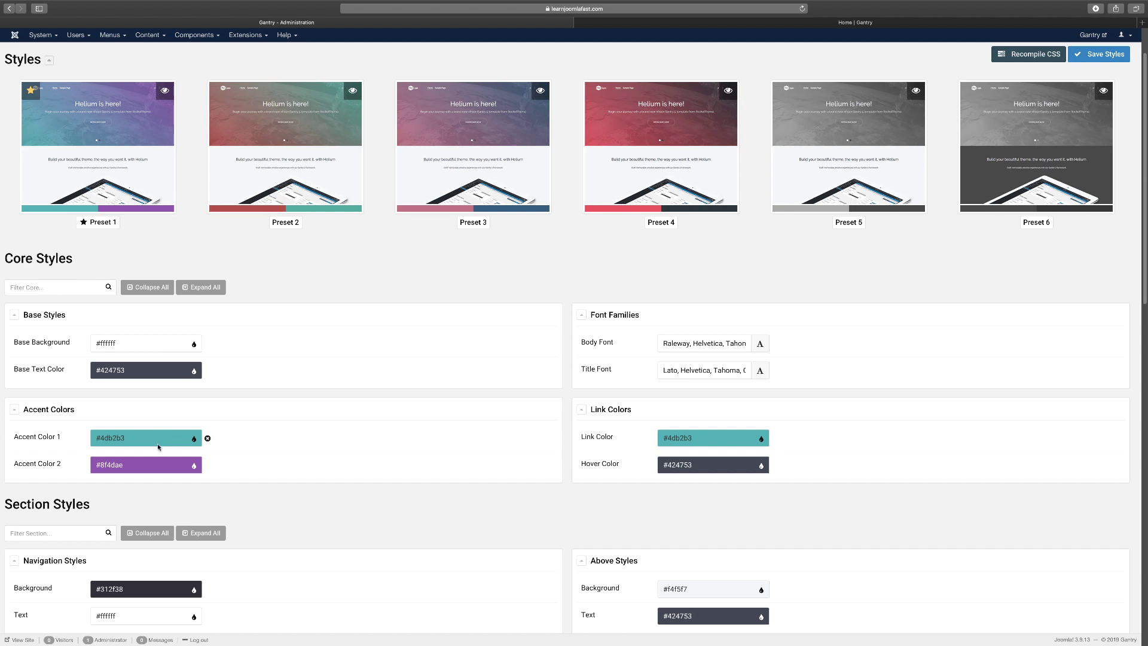
{"action": "scroll", "coordinate": [176, 467], "scroll_direction": "down", "scroll_amount": 1}
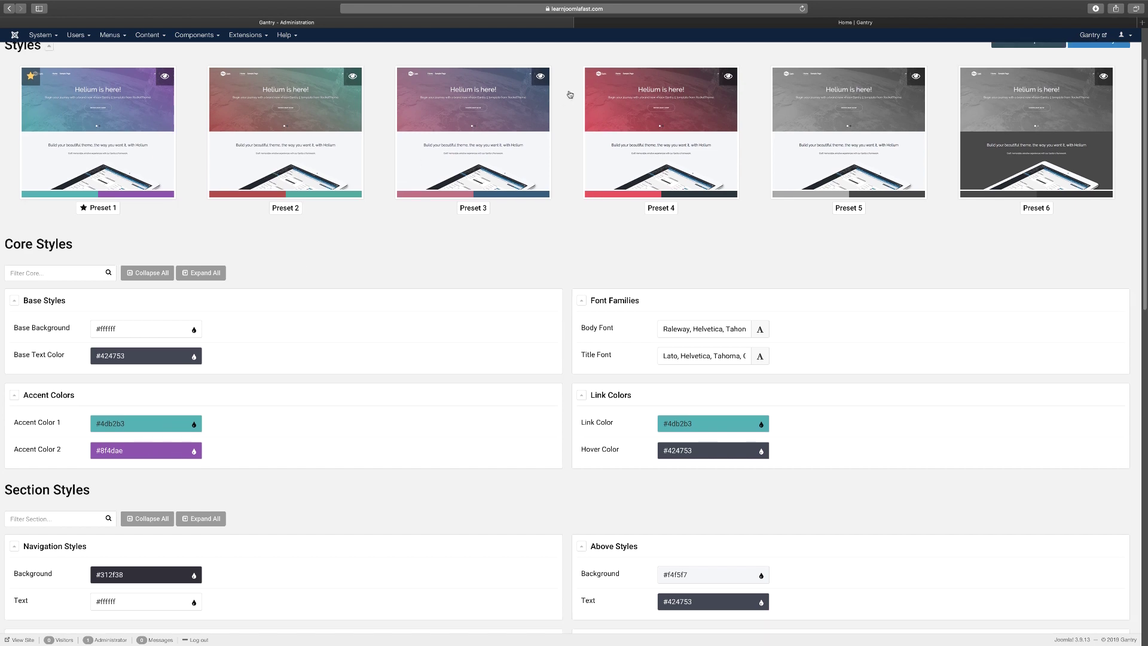
{"action": "left_click", "coordinate": [614, 24]}
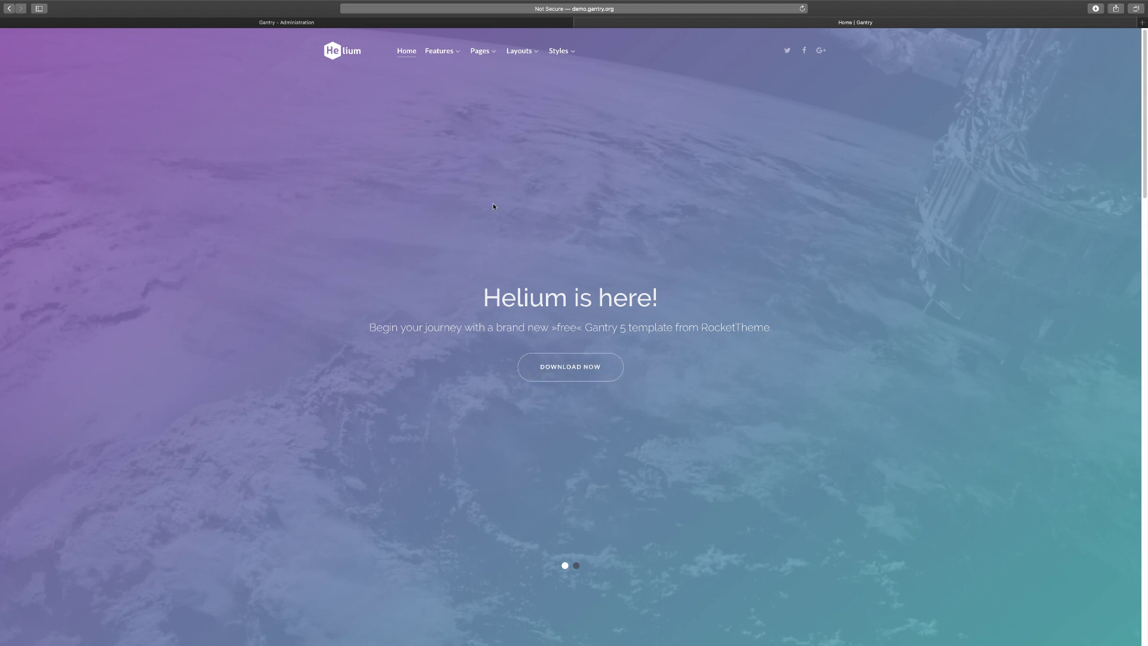
{"action": "left_click", "coordinate": [410, 25]}
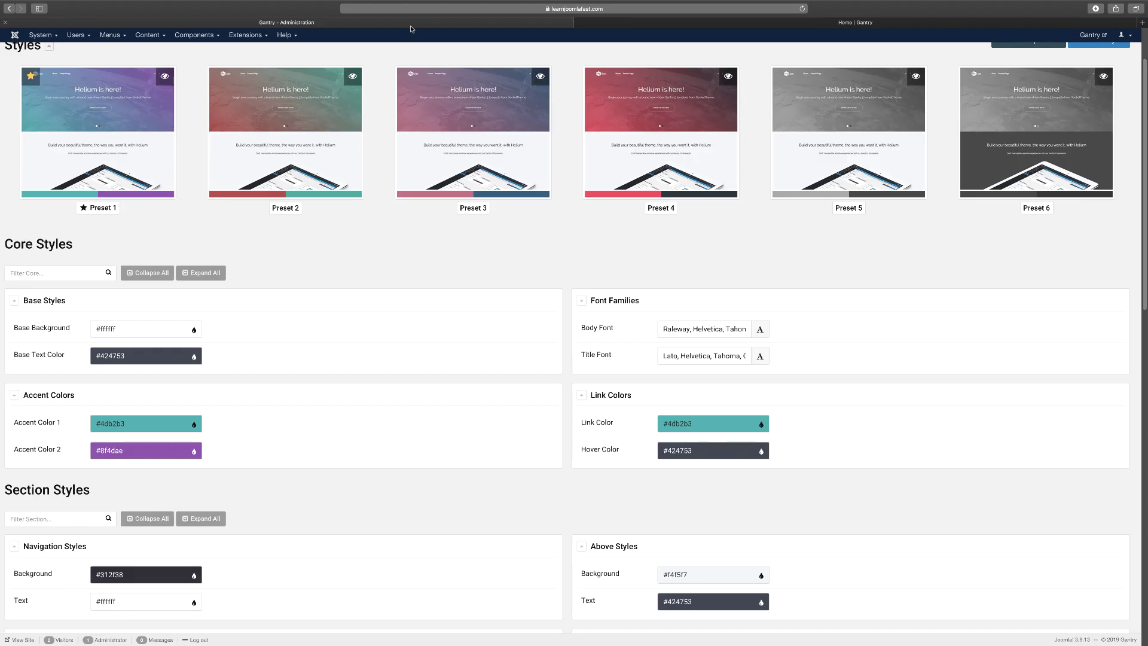
{"action": "scroll", "coordinate": [370, 374], "scroll_direction": "down", "scroll_amount": 2}
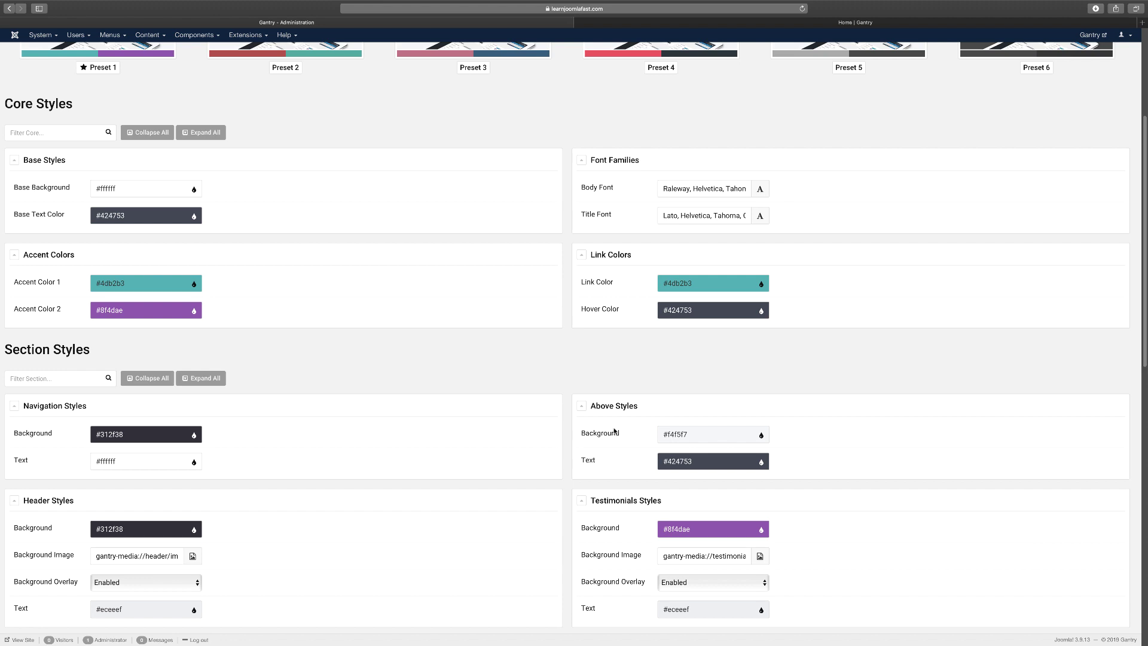
{"action": "scroll", "coordinate": [721, 489], "scroll_direction": "down", "scroll_amount": 2}
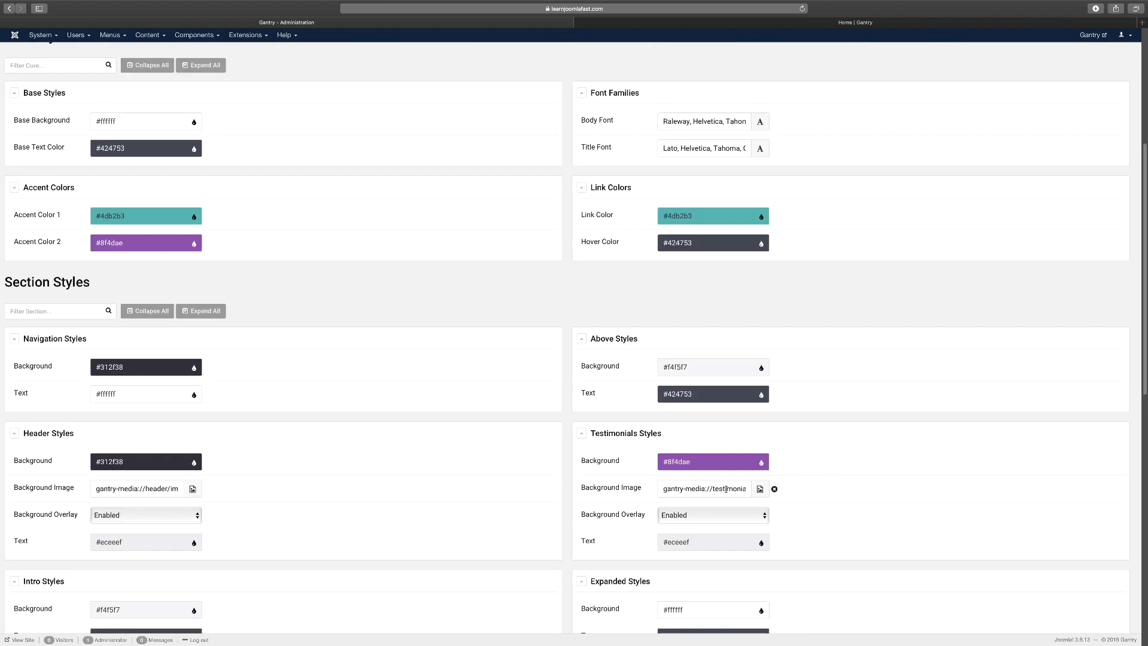
{"action": "scroll", "coordinate": [727, 488], "scroll_direction": "down", "scroll_amount": 3}
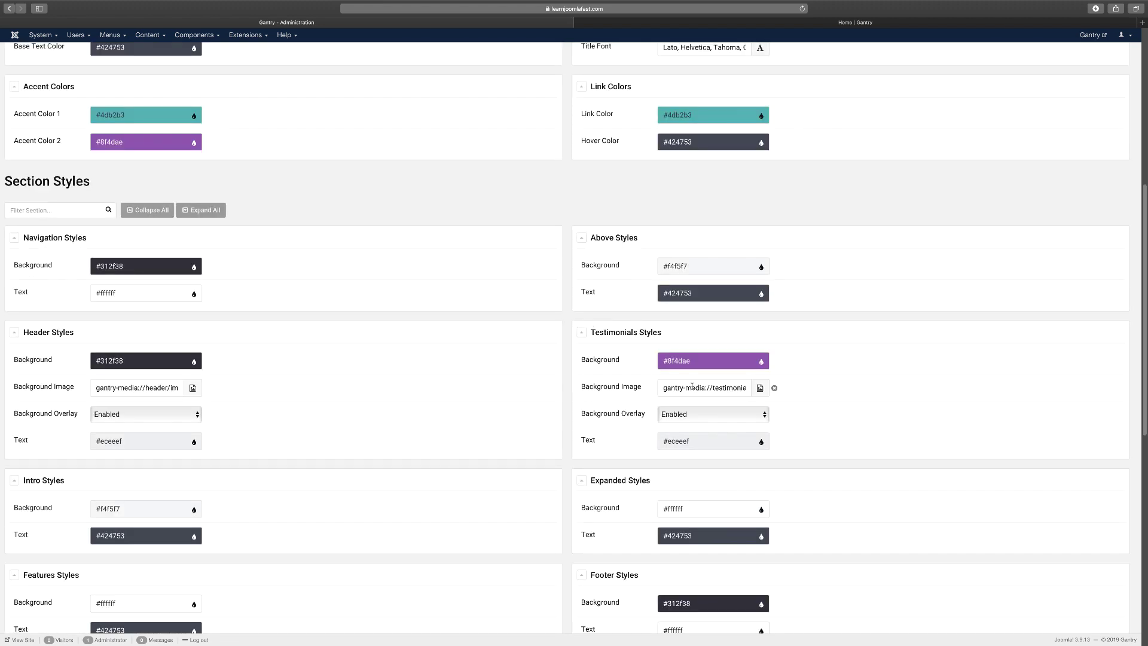
Compare the Testimonials section's background image with the demo home page, and close the image picker without selecting a file.
{"action": "left_click", "coordinate": [697, 23]}
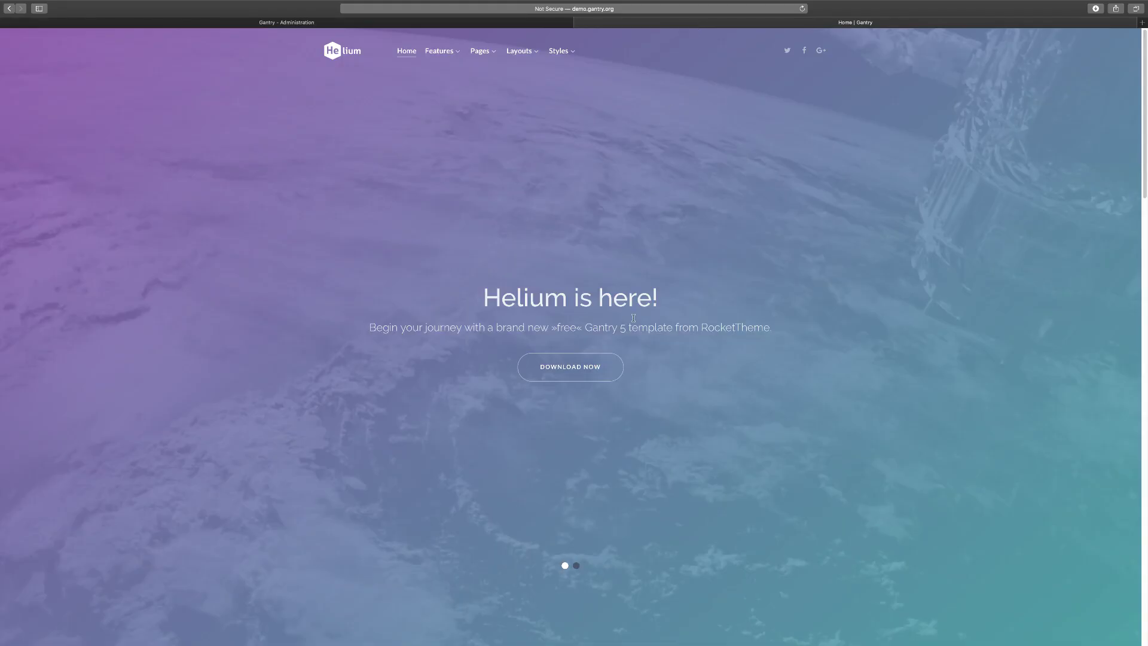
{"action": "scroll", "coordinate": [631, 333], "scroll_direction": "down", "scroll_amount": 20}
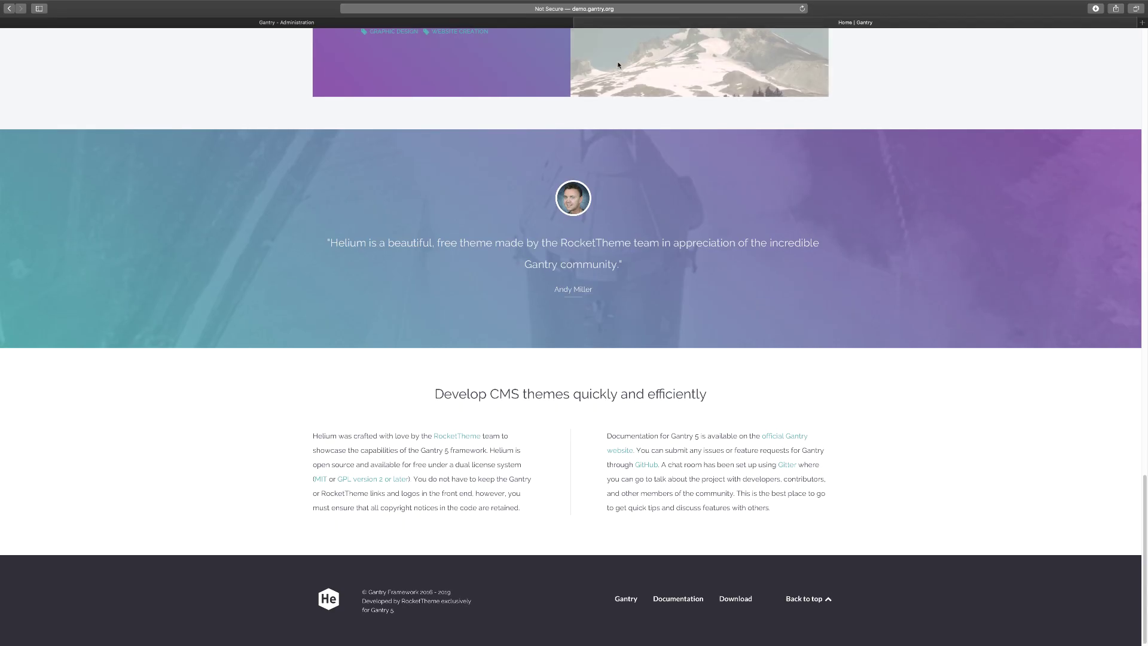
{"action": "left_click", "coordinate": [513, 23]}
{"action": "left_click", "coordinate": [762, 388]}
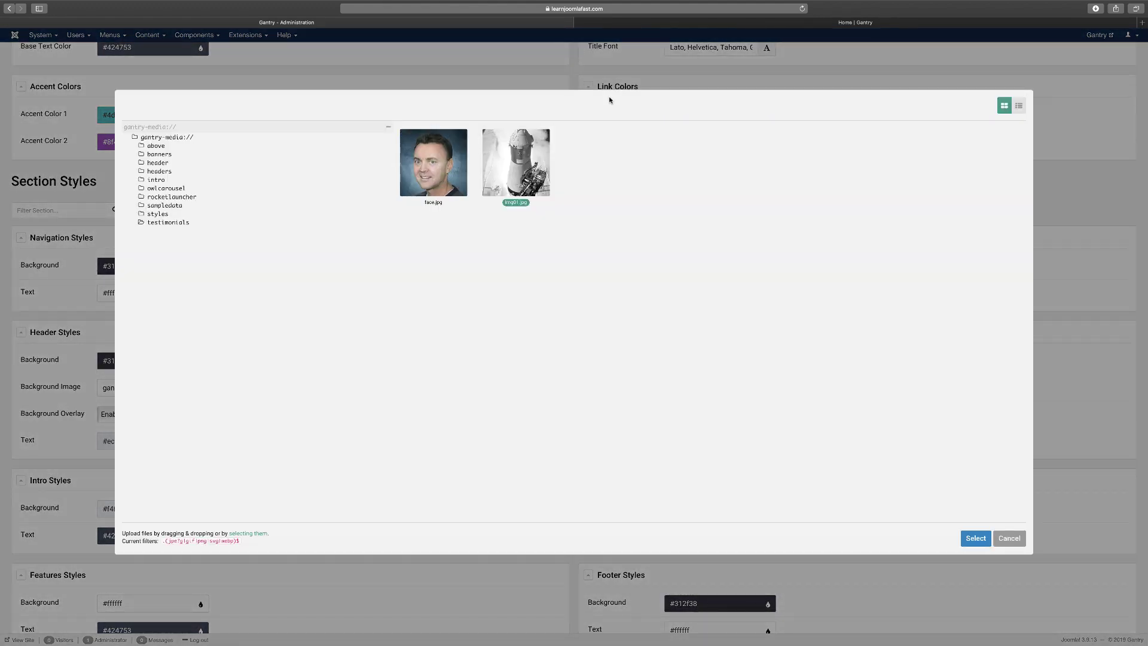
{"action": "left_click", "coordinate": [661, 23]}
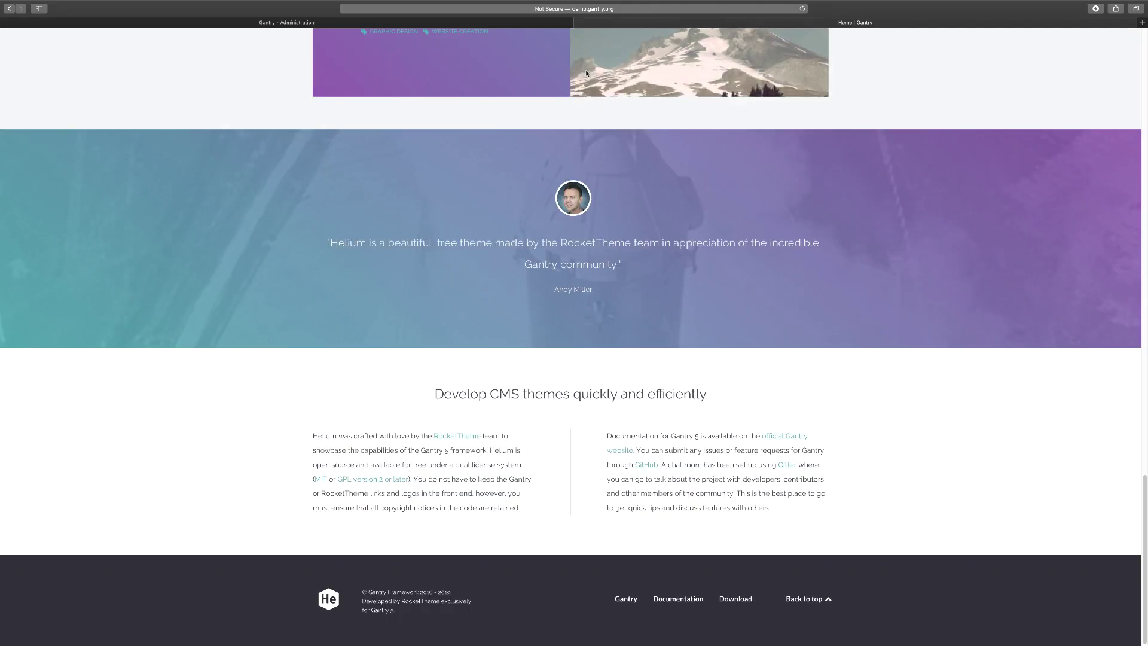
{"action": "left_click", "coordinate": [523, 24]}
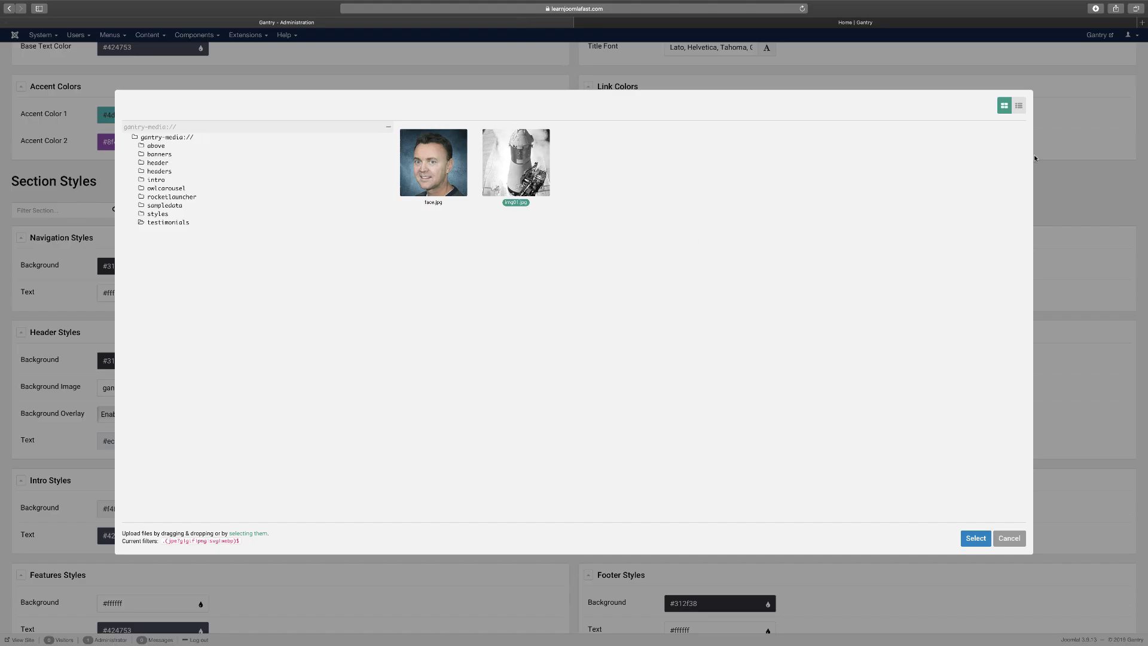
{"action": "left_click", "coordinate": [1010, 539]}
{"action": "scroll", "coordinate": [771, 525], "scroll_direction": "down", "scroll_amount": 4}
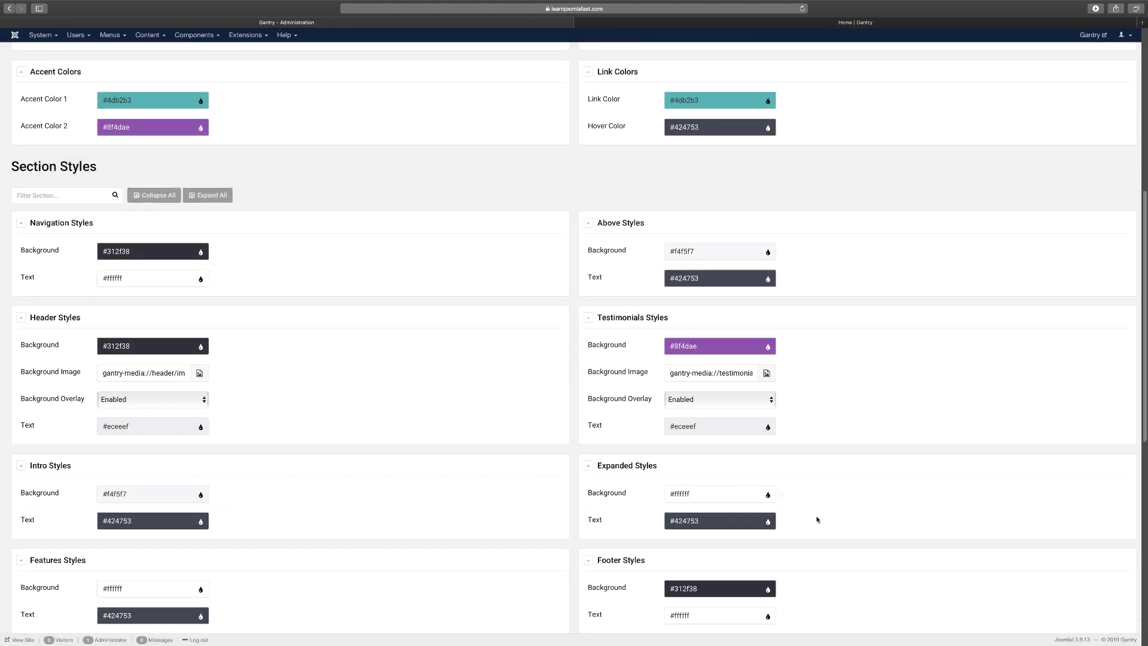
Compare the Base Outline's Expanded and Footer section styles with the bottom of the demo home page.
{"action": "left_click", "coordinate": [881, 21]}
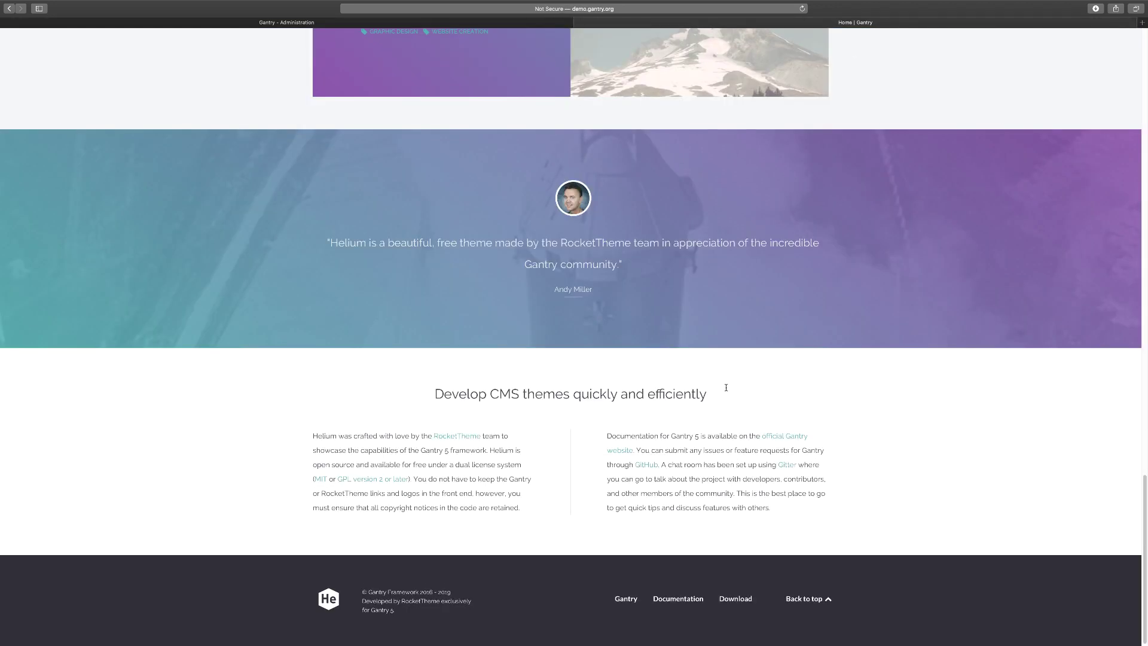
{"action": "scroll", "coordinate": [726, 387], "scroll_direction": "down", "scroll_amount": 1}
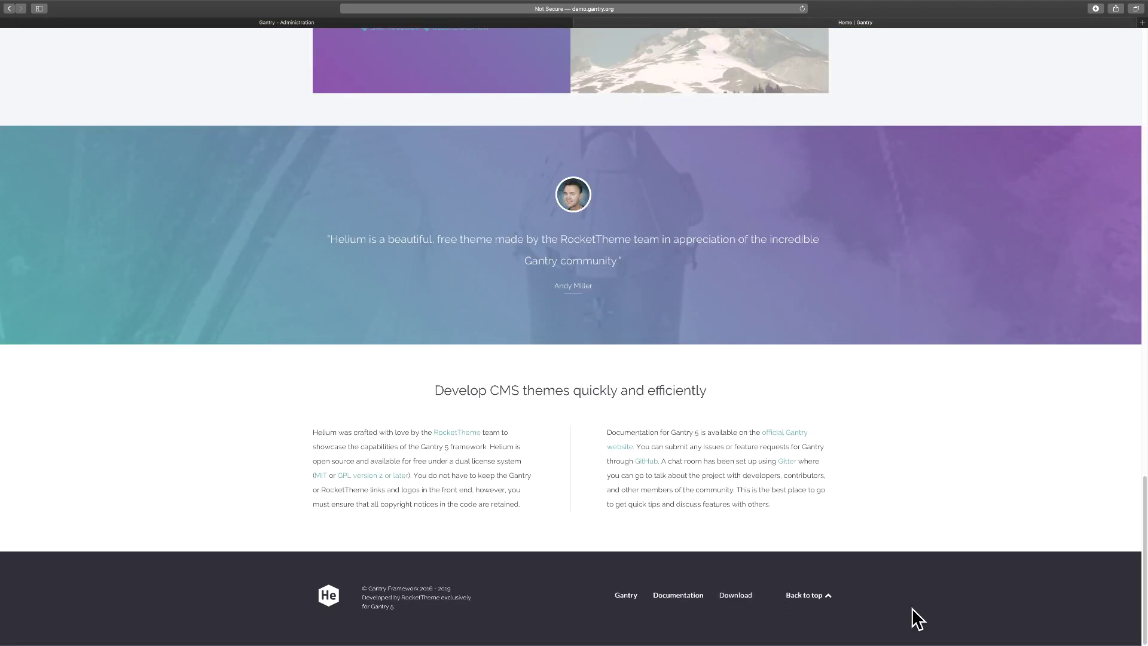
{"action": "left_click", "coordinate": [511, 22]}
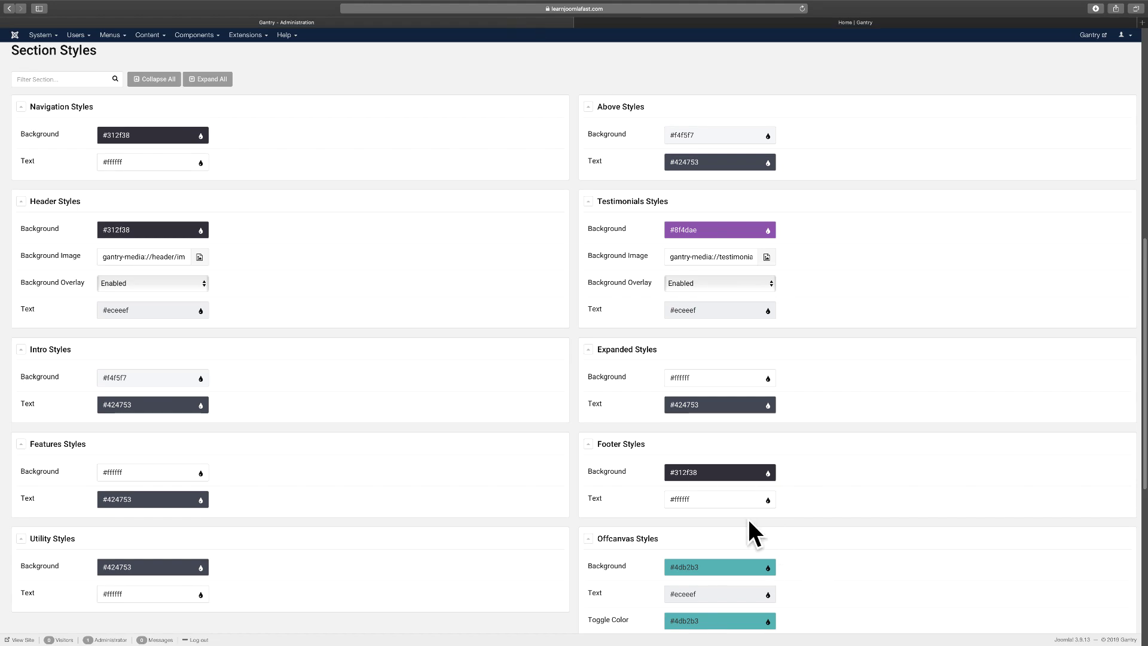
{"action": "scroll", "coordinate": [754, 526], "scroll_direction": "down", "scroll_amount": 1}
{"action": "scroll", "coordinate": [716, 544], "scroll_direction": "down", "scroll_amount": 1}
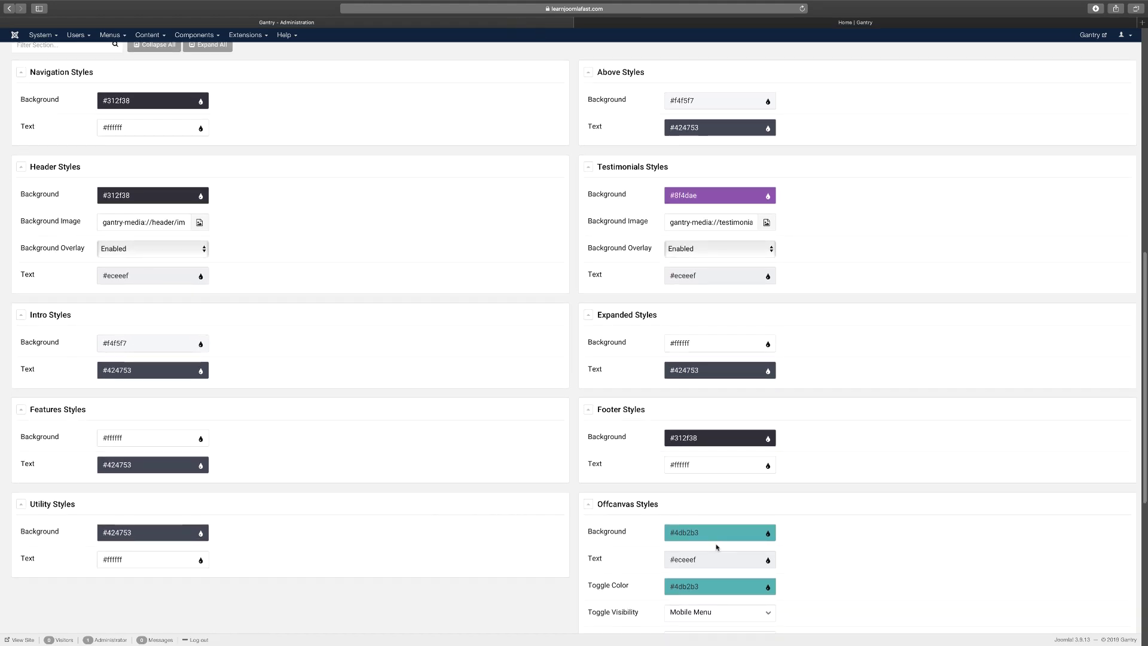
Look over the demo home page up to its header, and examine the remaining section styles down to Offcanvas.
{"action": "left_click", "coordinate": [635, 24]}
{"action": "scroll", "coordinate": [628, 366], "scroll_direction": "up", "scroll_amount": 15}
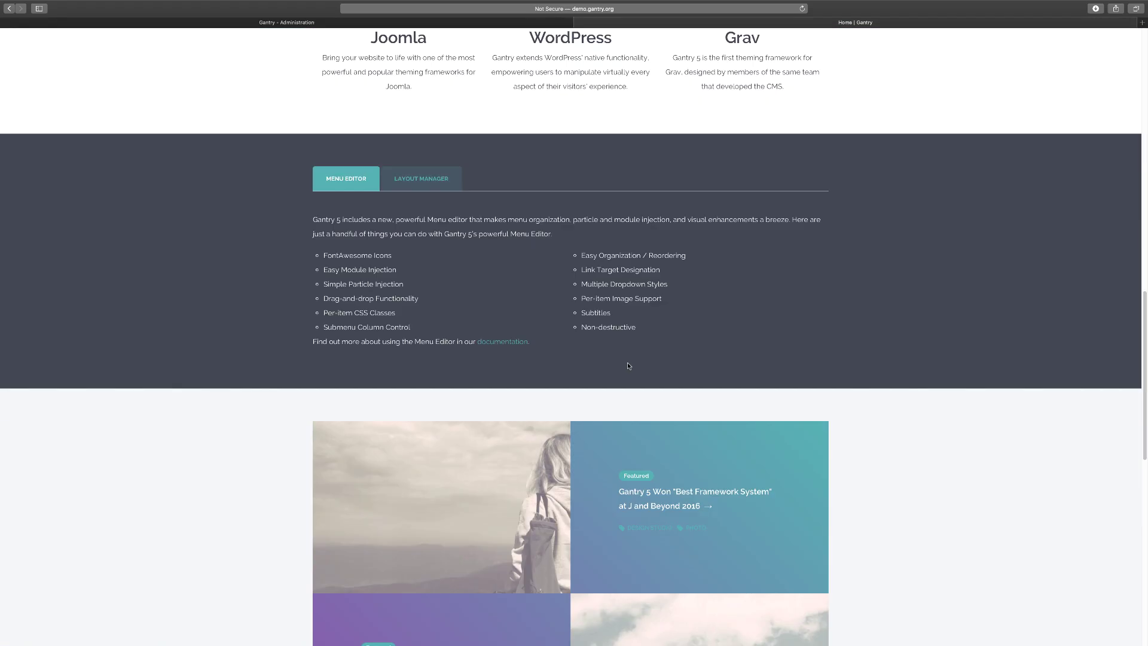
{"action": "scroll", "coordinate": [628, 366], "scroll_direction": "up", "scroll_amount": 7}
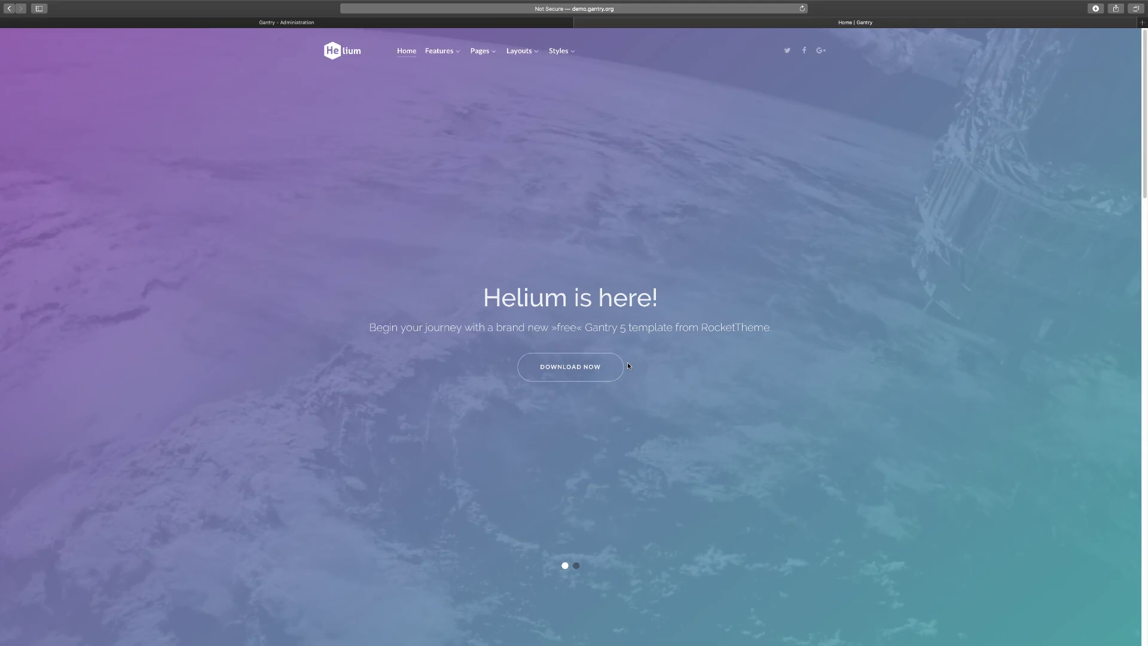
{"action": "left_click", "coordinate": [493, 23]}
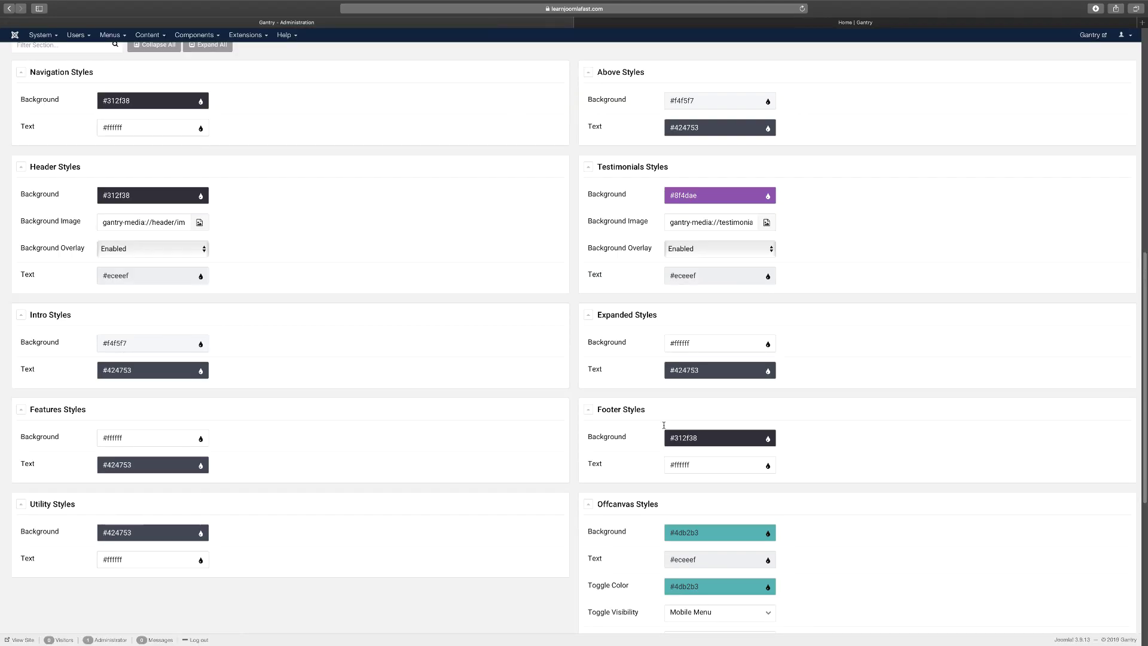
{"action": "scroll", "coordinate": [703, 500], "scroll_direction": "down", "scroll_amount": 3}
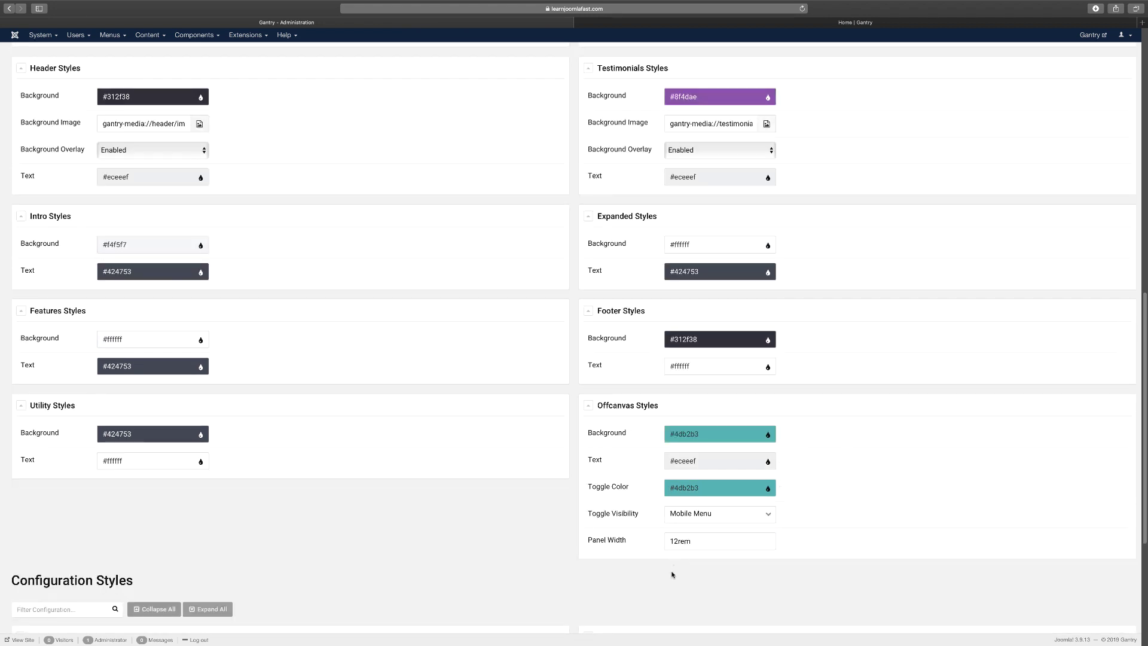
{"action": "scroll", "coordinate": [672, 574], "scroll_direction": "up", "scroll_amount": 11}
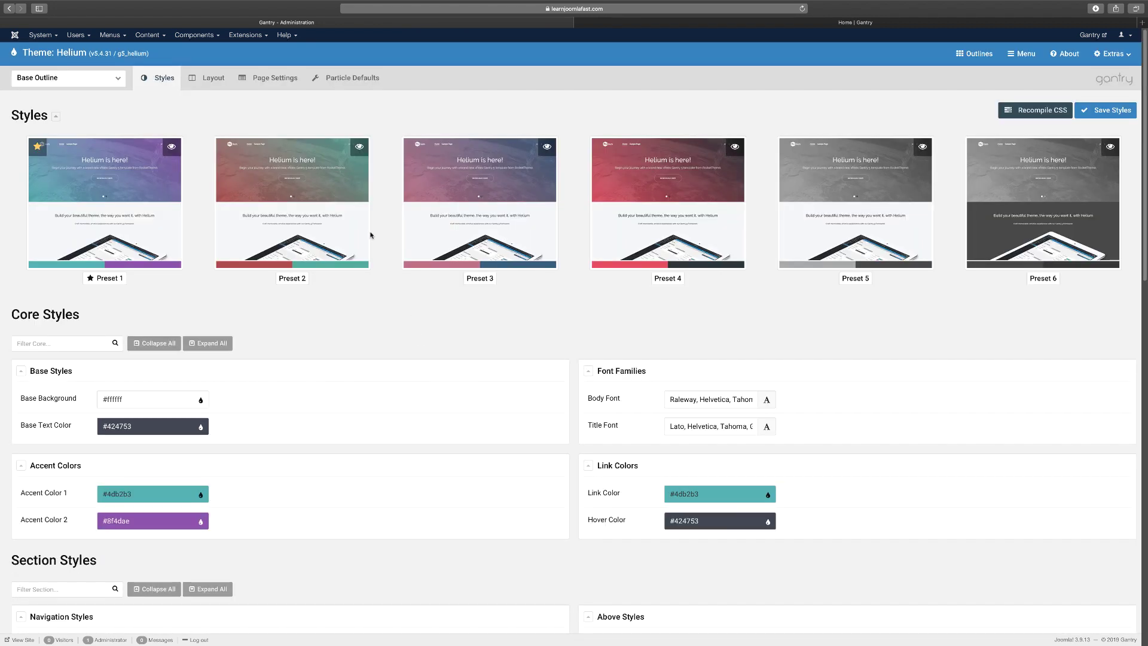
Open the Base Outline's layout and compare its Navigation section's particles with the demo home page's header.
{"action": "left_click", "coordinate": [213, 79]}
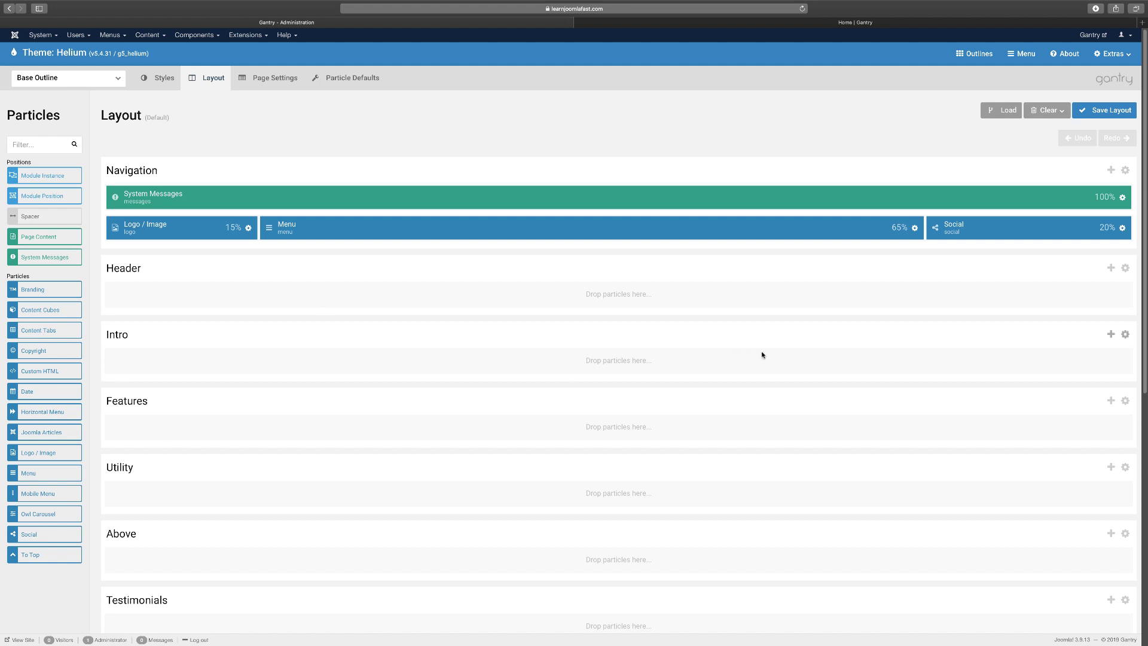
{"action": "scroll", "coordinate": [761, 354], "scroll_direction": "right", "scroll_amount": 1}
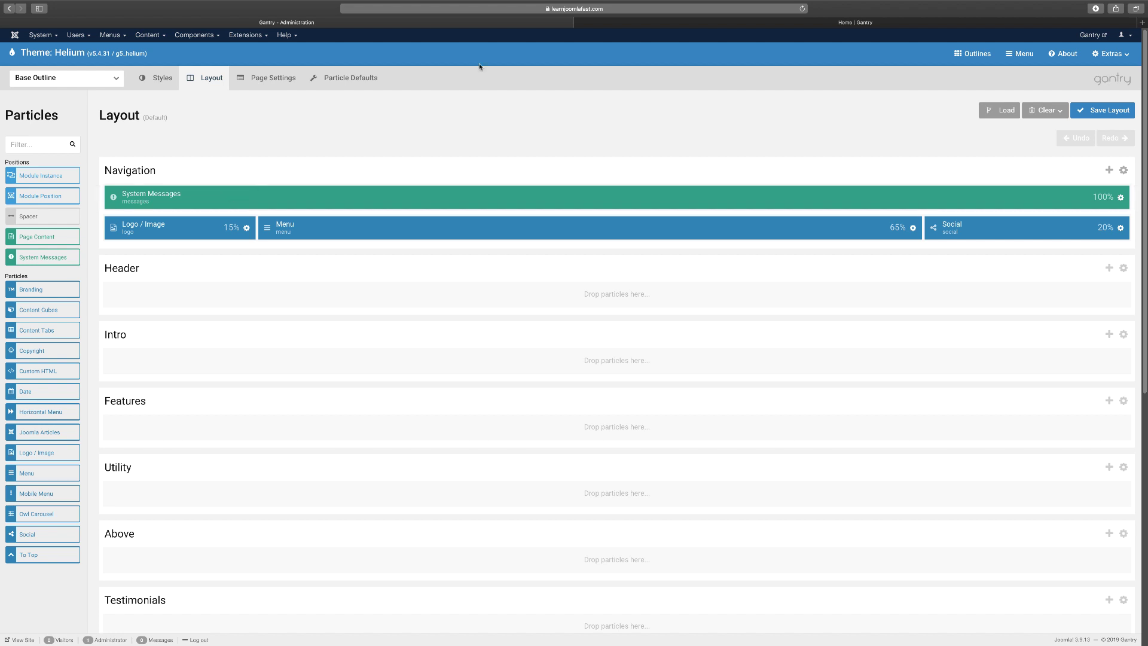
{"action": "left_click", "coordinate": [707, 22]}
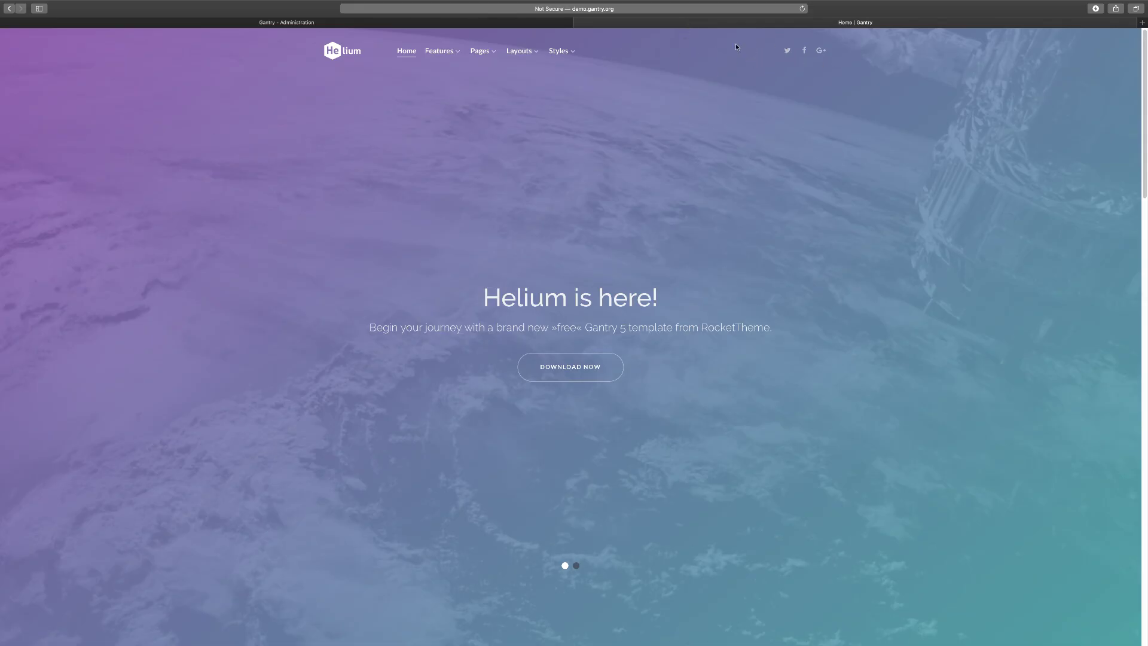
{"action": "left_click", "coordinate": [531, 24]}
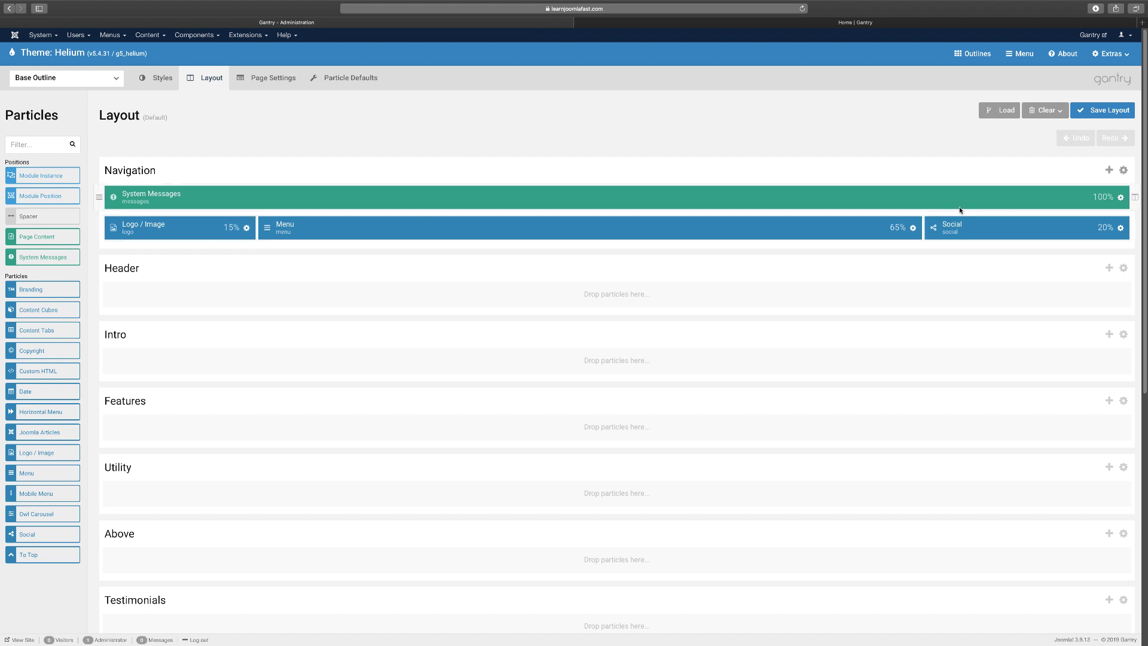
{"action": "left_click", "coordinate": [775, 24]}
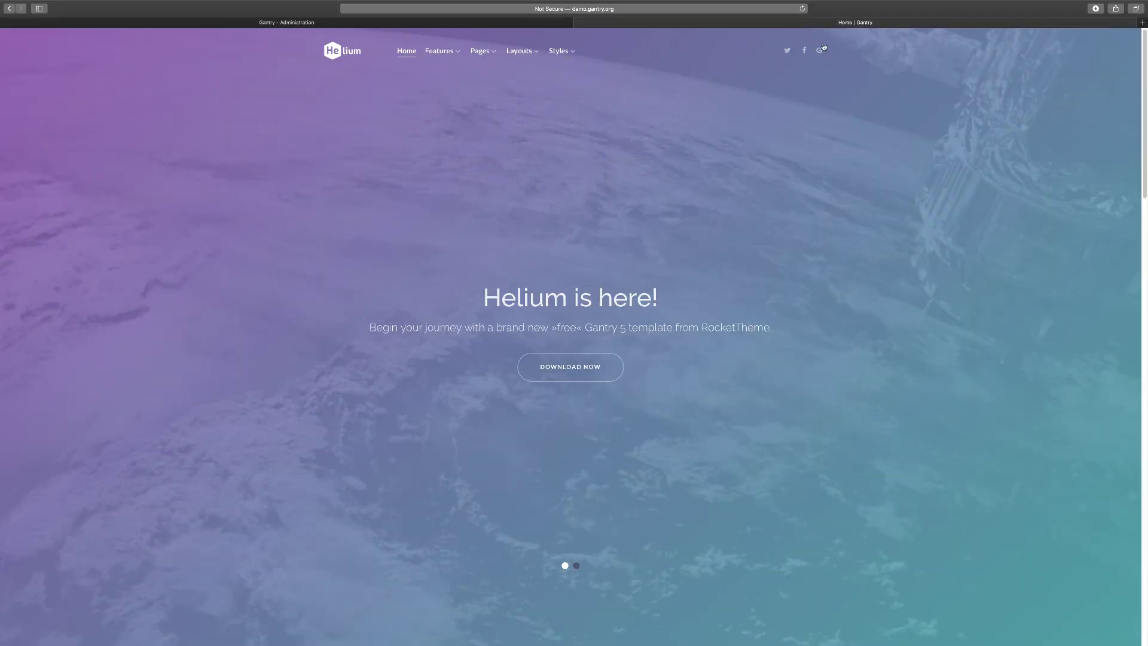
{"action": "left_click", "coordinate": [509, 24]}
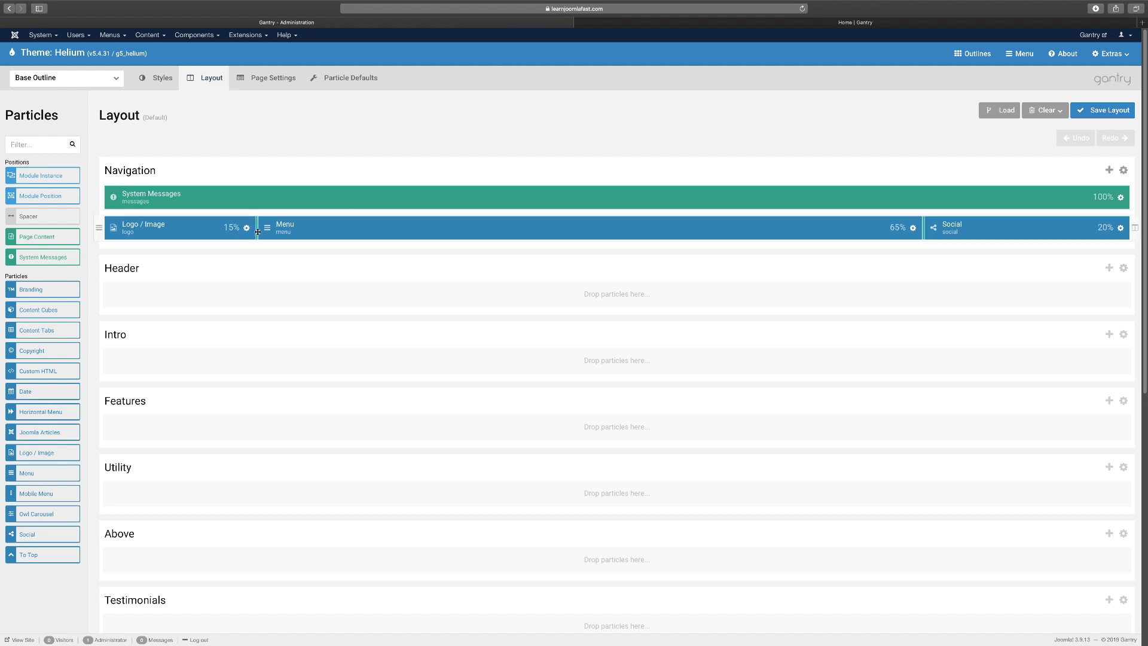
Check the menu on the demo home page and narrow the Navigation section's Logo / Image particle to 11%, widening Menu to 69%.
{"action": "left_click", "coordinate": [678, 24]}
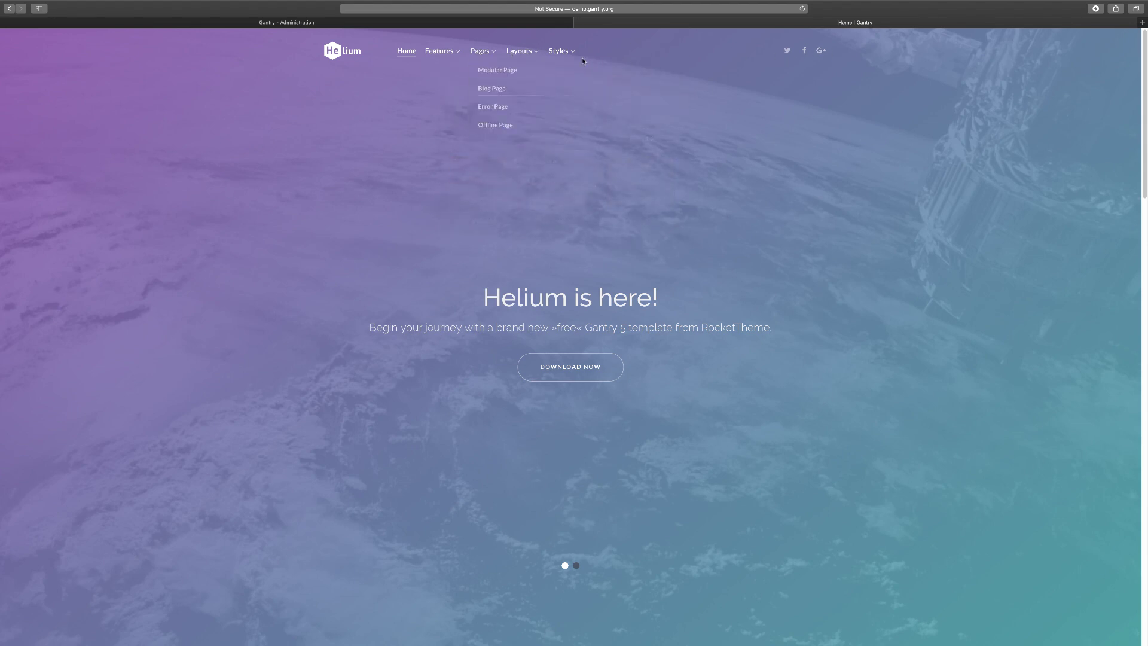
{"action": "mouse_move", "coordinate": [482, 55]}
{"action": "left_click", "coordinate": [484, 24]}
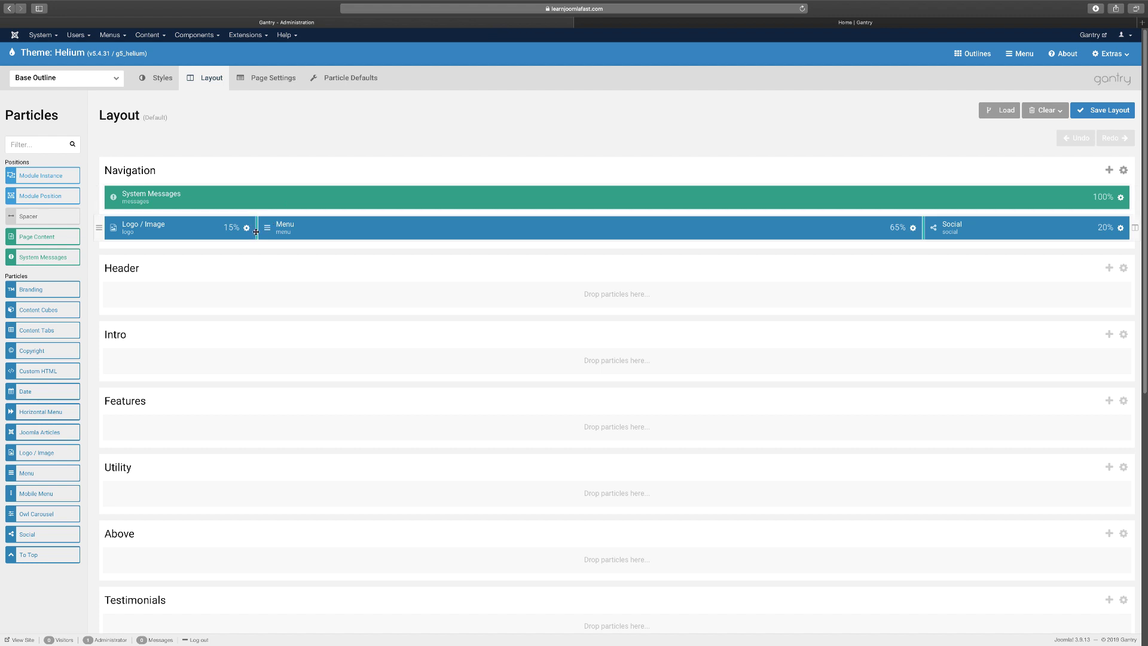
{"action": "mouse_move", "coordinate": [256, 232]}
{"action": "left_mouse_down"}
{"action": "mouse_move", "coordinate": [639, 238]}
{"action": "mouse_move", "coordinate": [171, 243]}
{"action": "mouse_move", "coordinate": [545, 242]}
{"action": "mouse_move", "coordinate": [187, 242]}
{"action": "mouse_move", "coordinate": [210, 233]}
{"action": "left_mouse_up"}
{"action": "scroll", "coordinate": [277, 302], "scroll_direction": "down", "scroll_amount": 1}
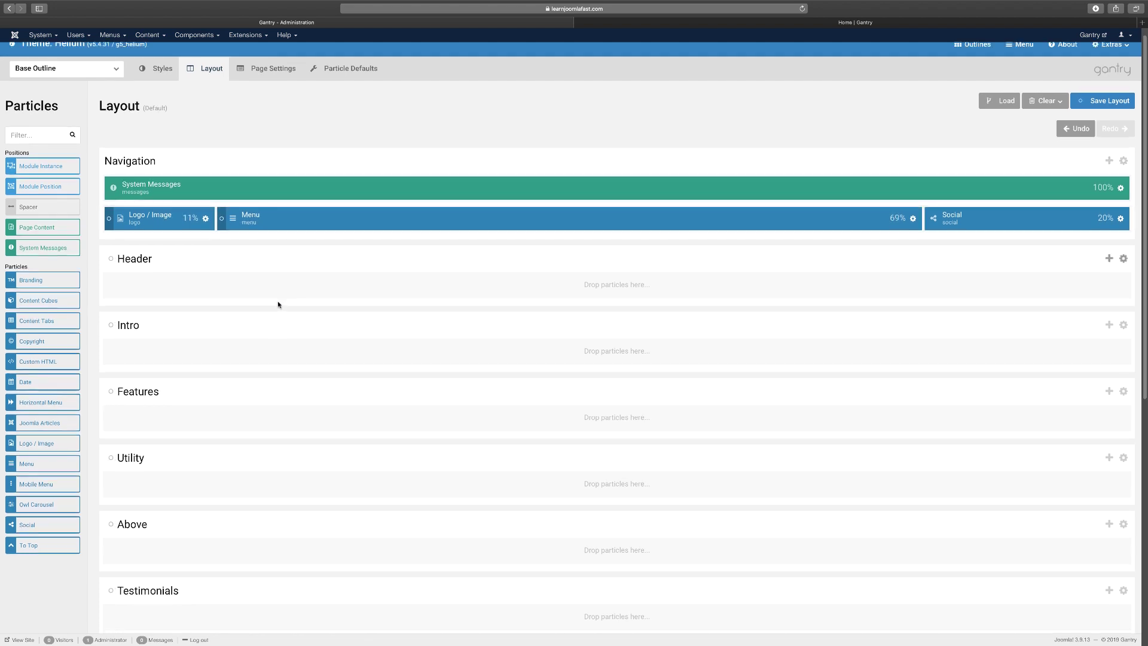